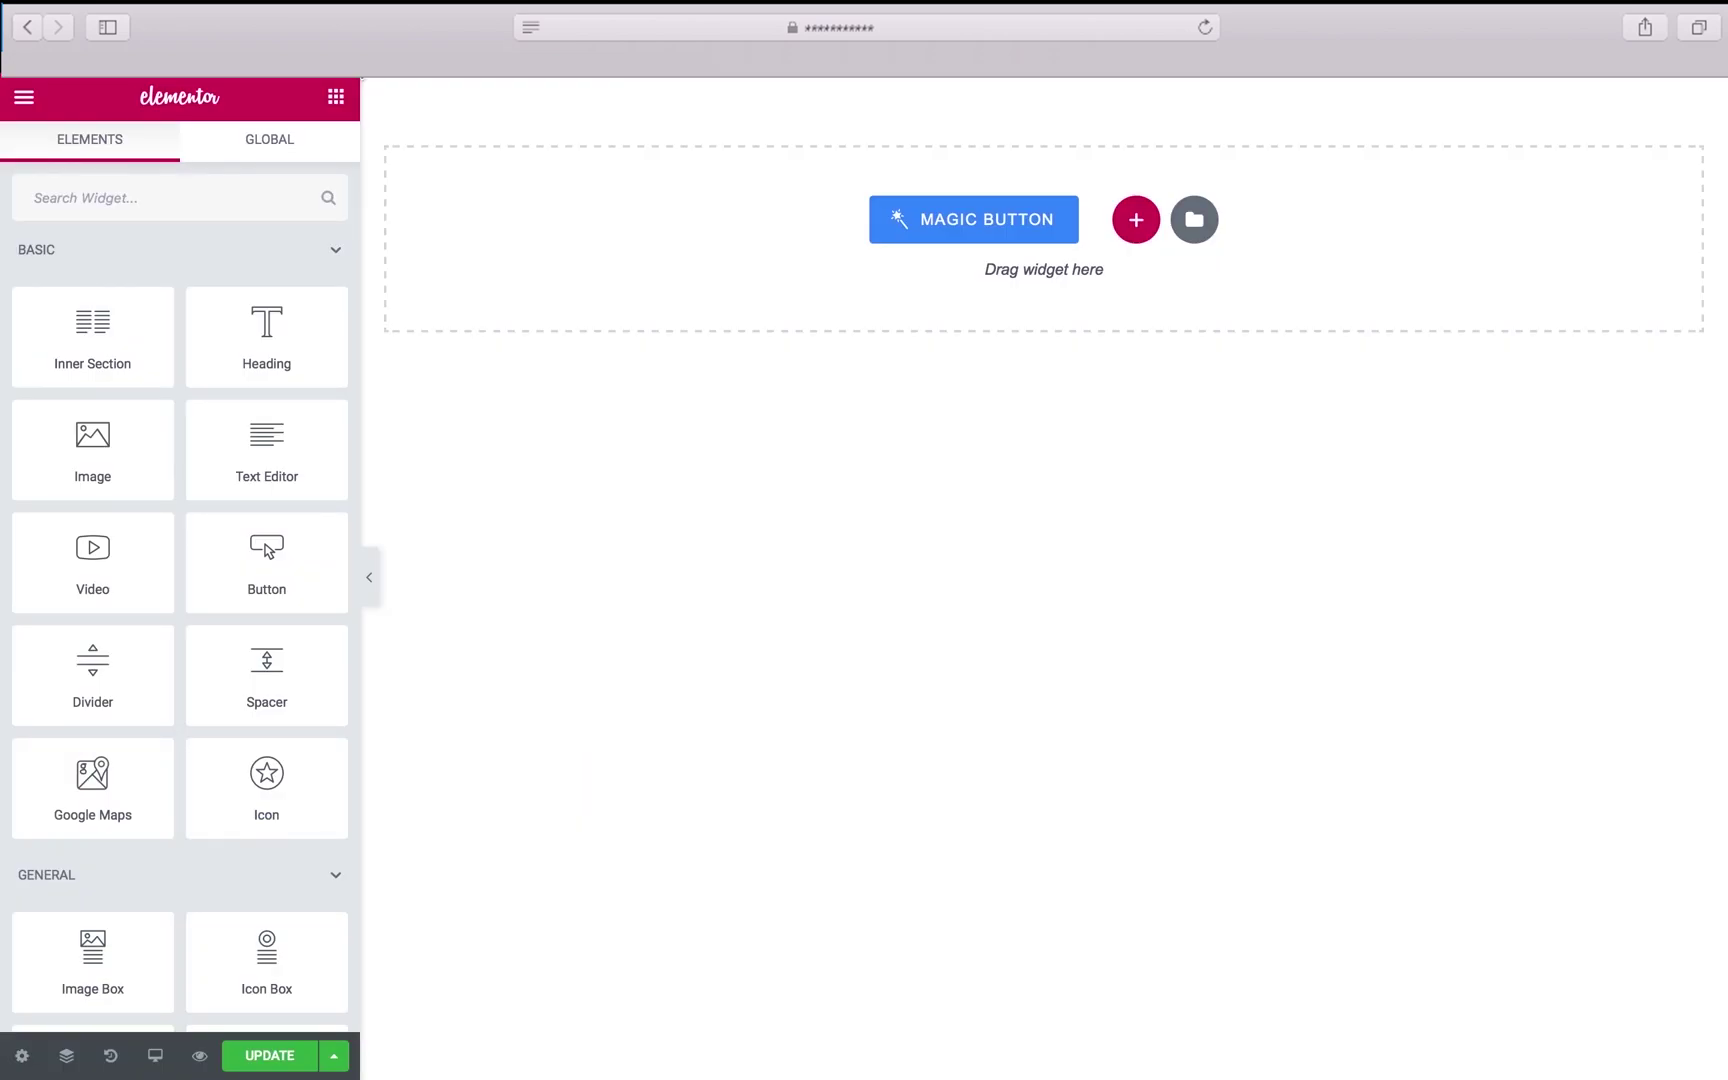
Search 'ser' in the Elements panel and drop the Services widget into the empty section.
{"action": "left_click", "coordinate": [185, 200]}
{"action": "type", "text": "se"}
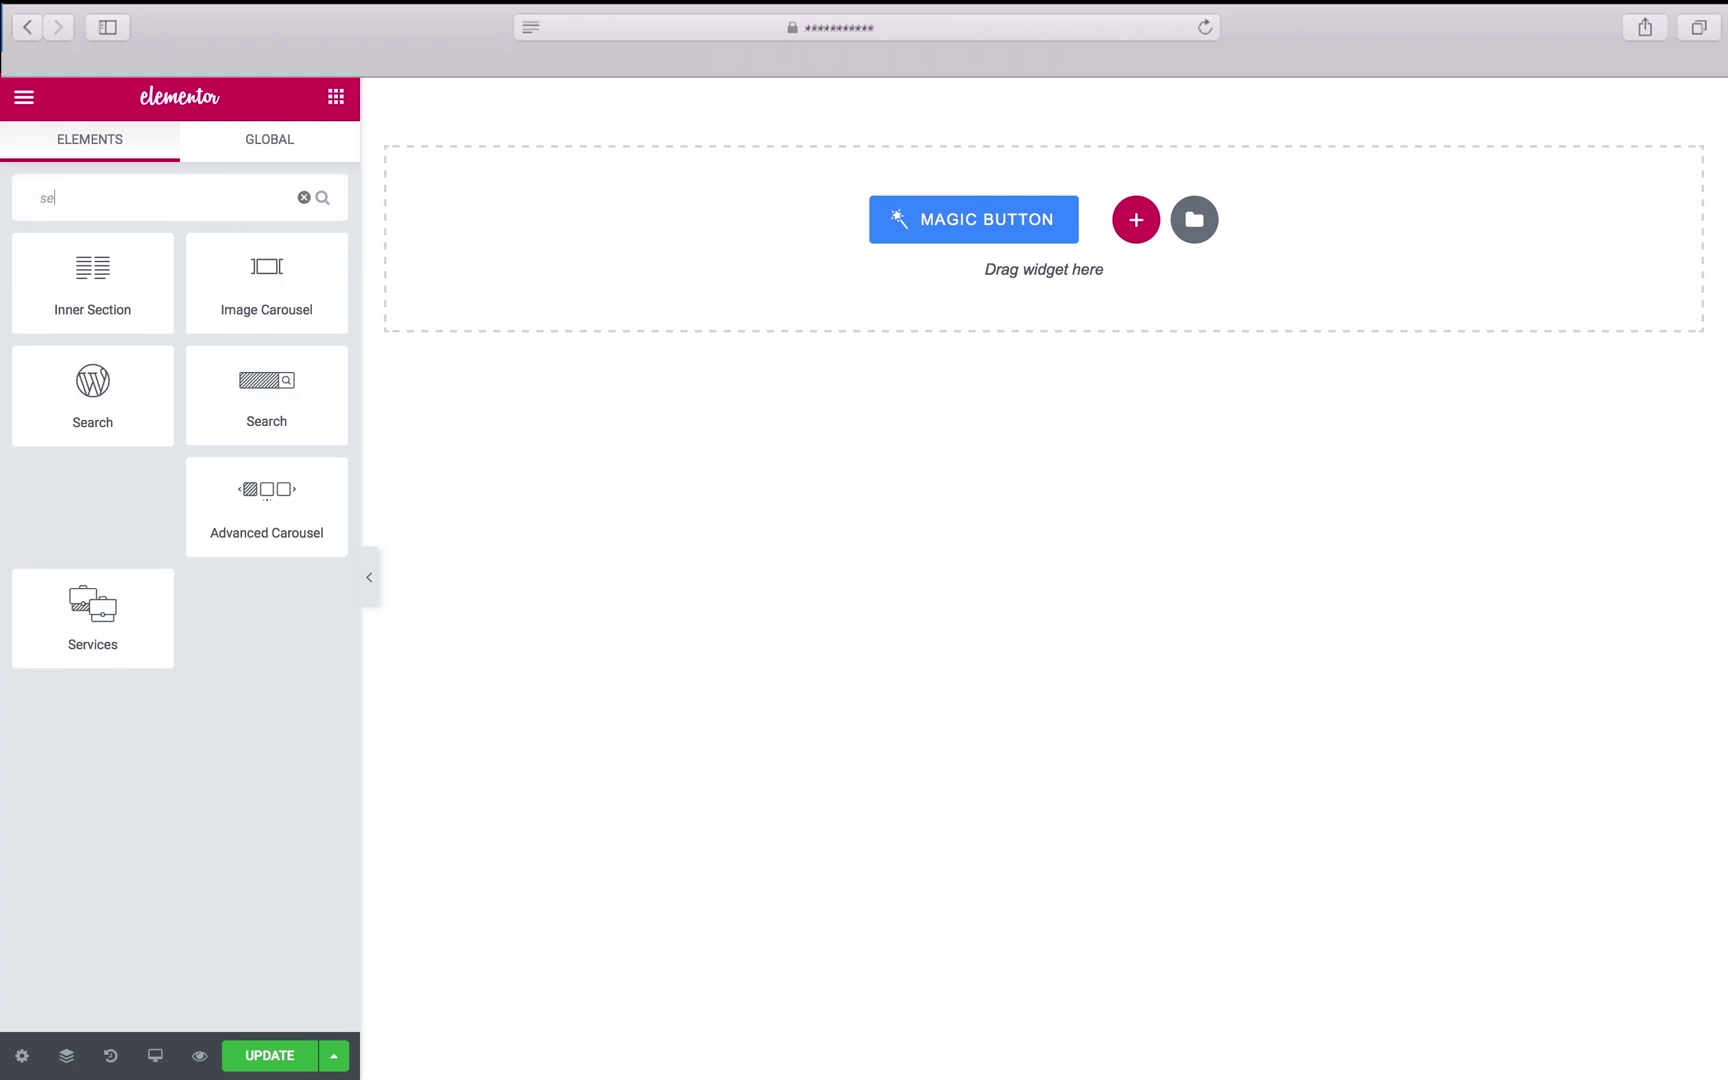
{"action": "type", "text": "r"}
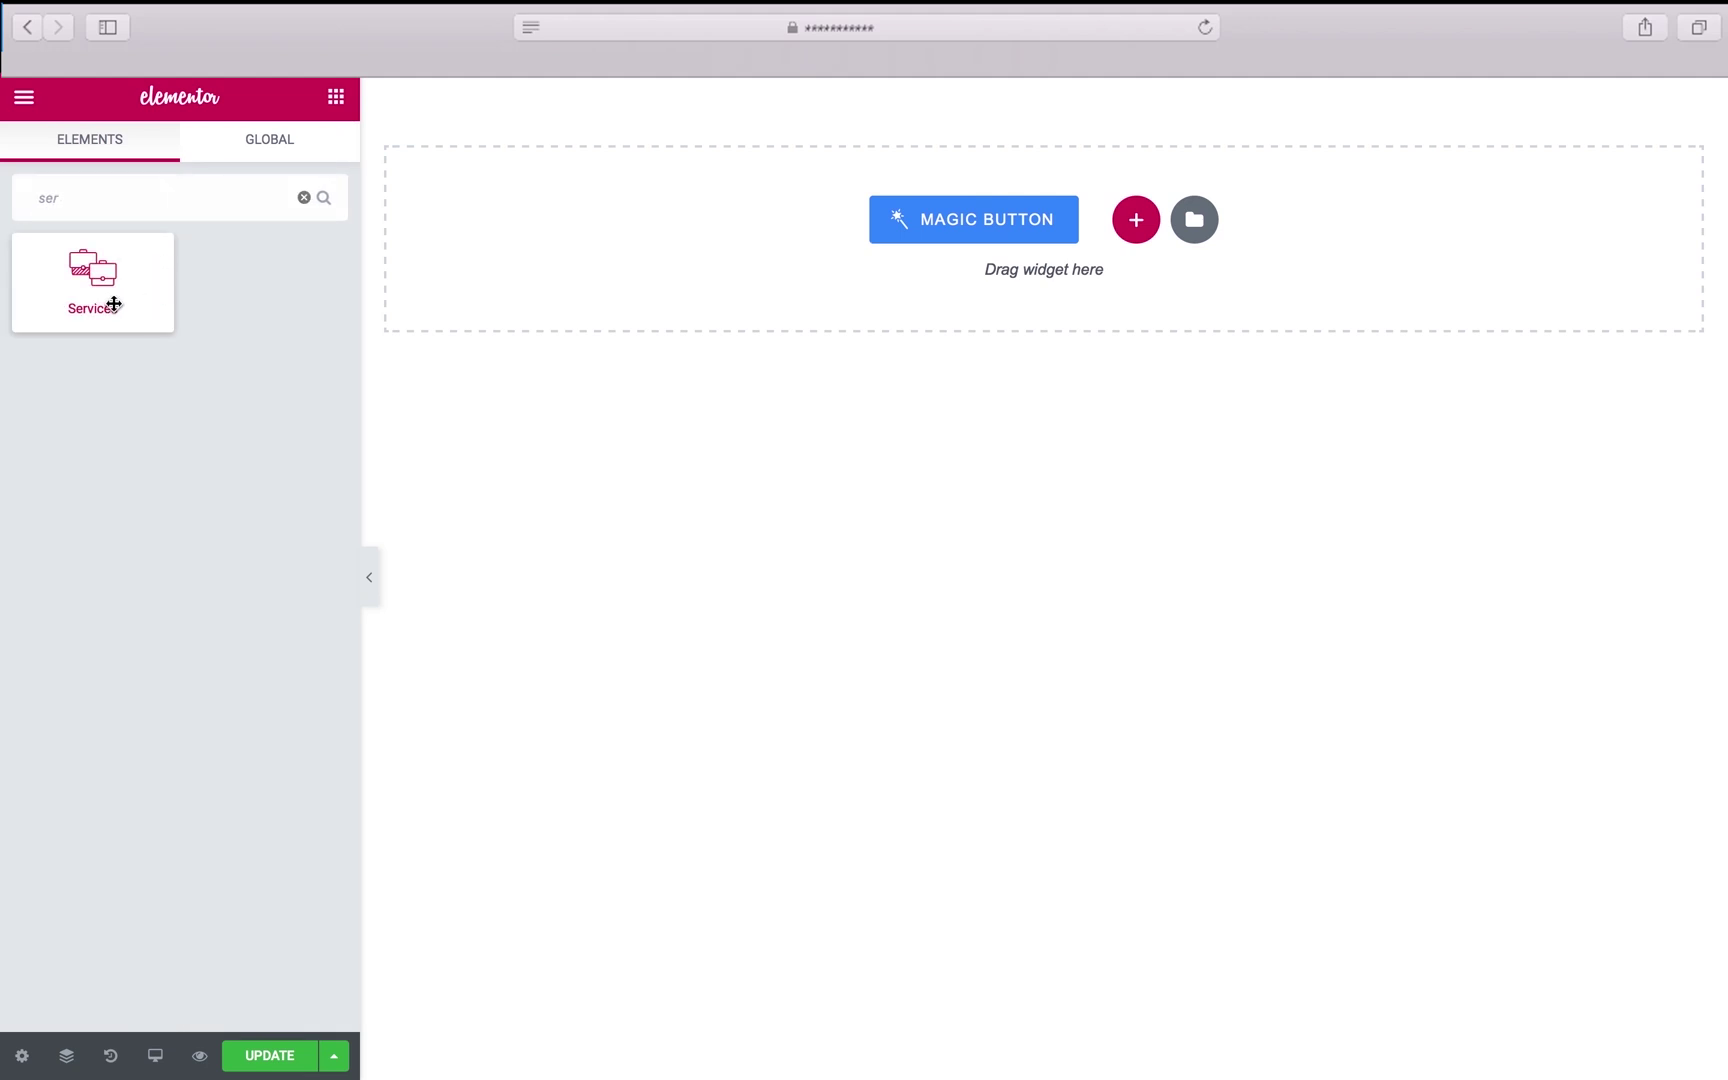
{"action": "left_click_drag", "start_coordinate": [112, 297], "coordinate": [652, 262]}
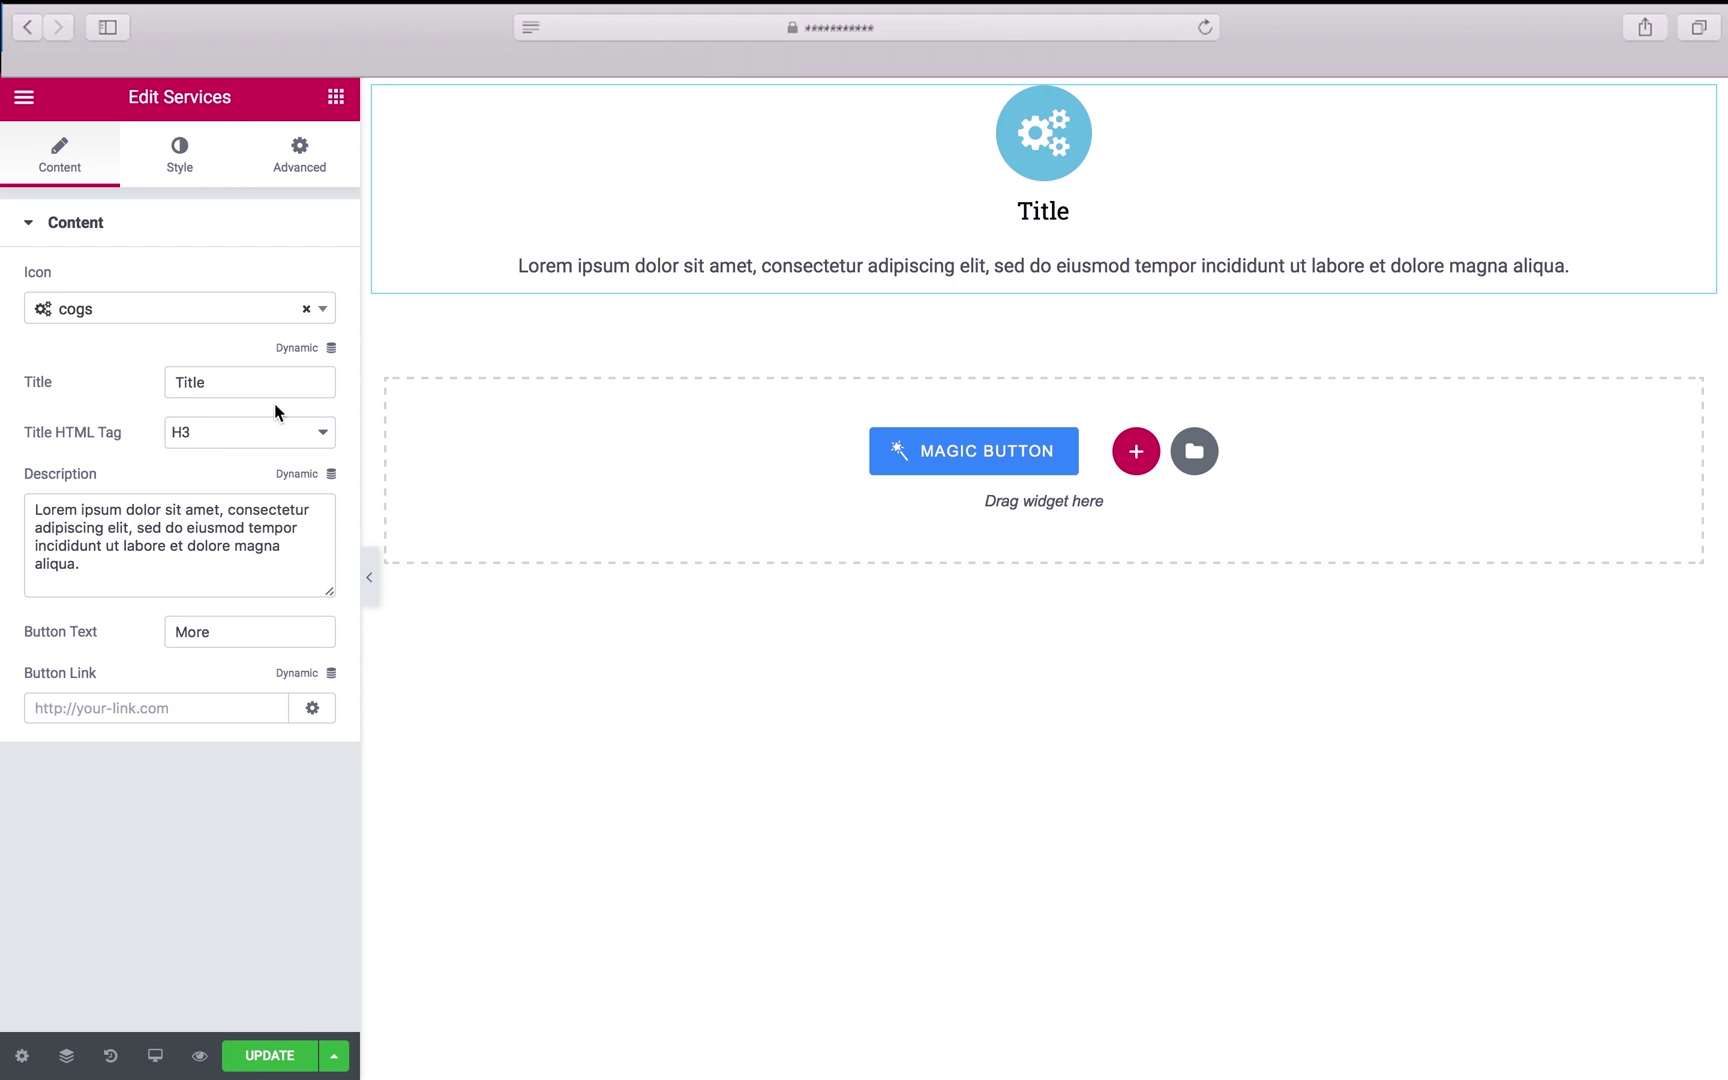
Try a Custom Field dynamic tag on the Title, then undo it back to static 'Title'.
{"action": "left_click", "coordinate": [300, 352]}
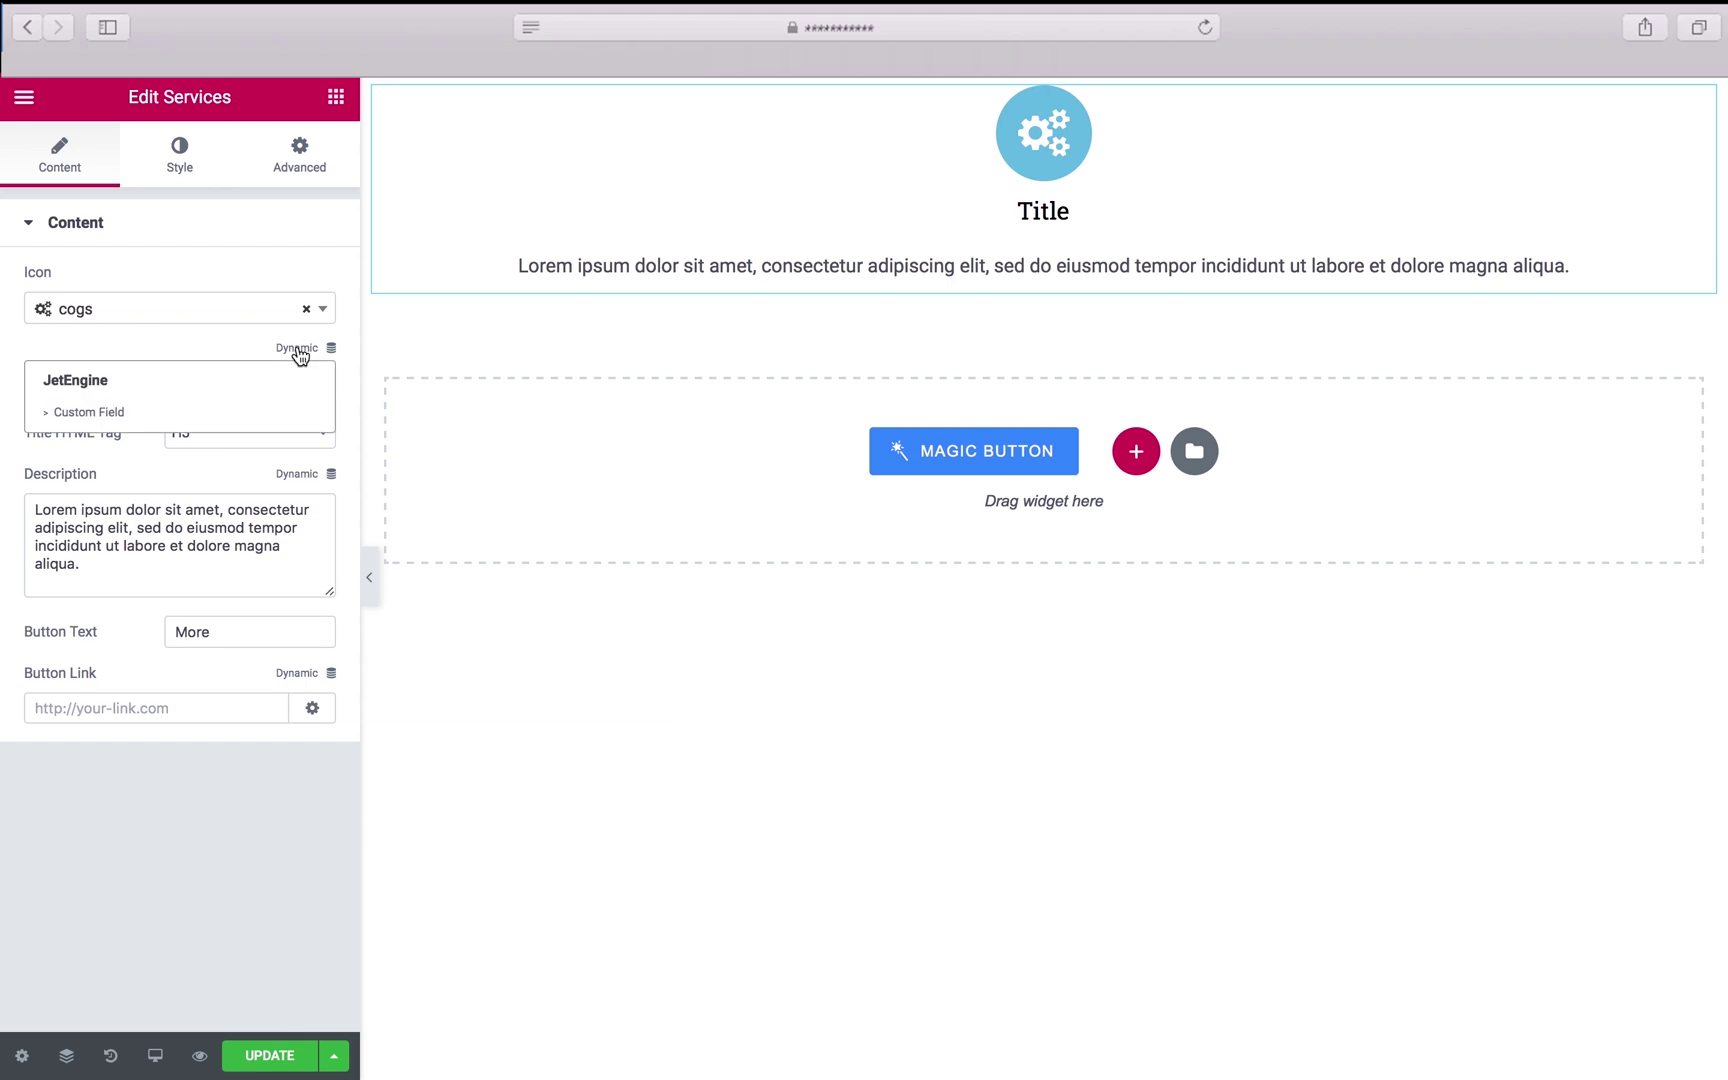
{"action": "left_click", "coordinate": [188, 413]}
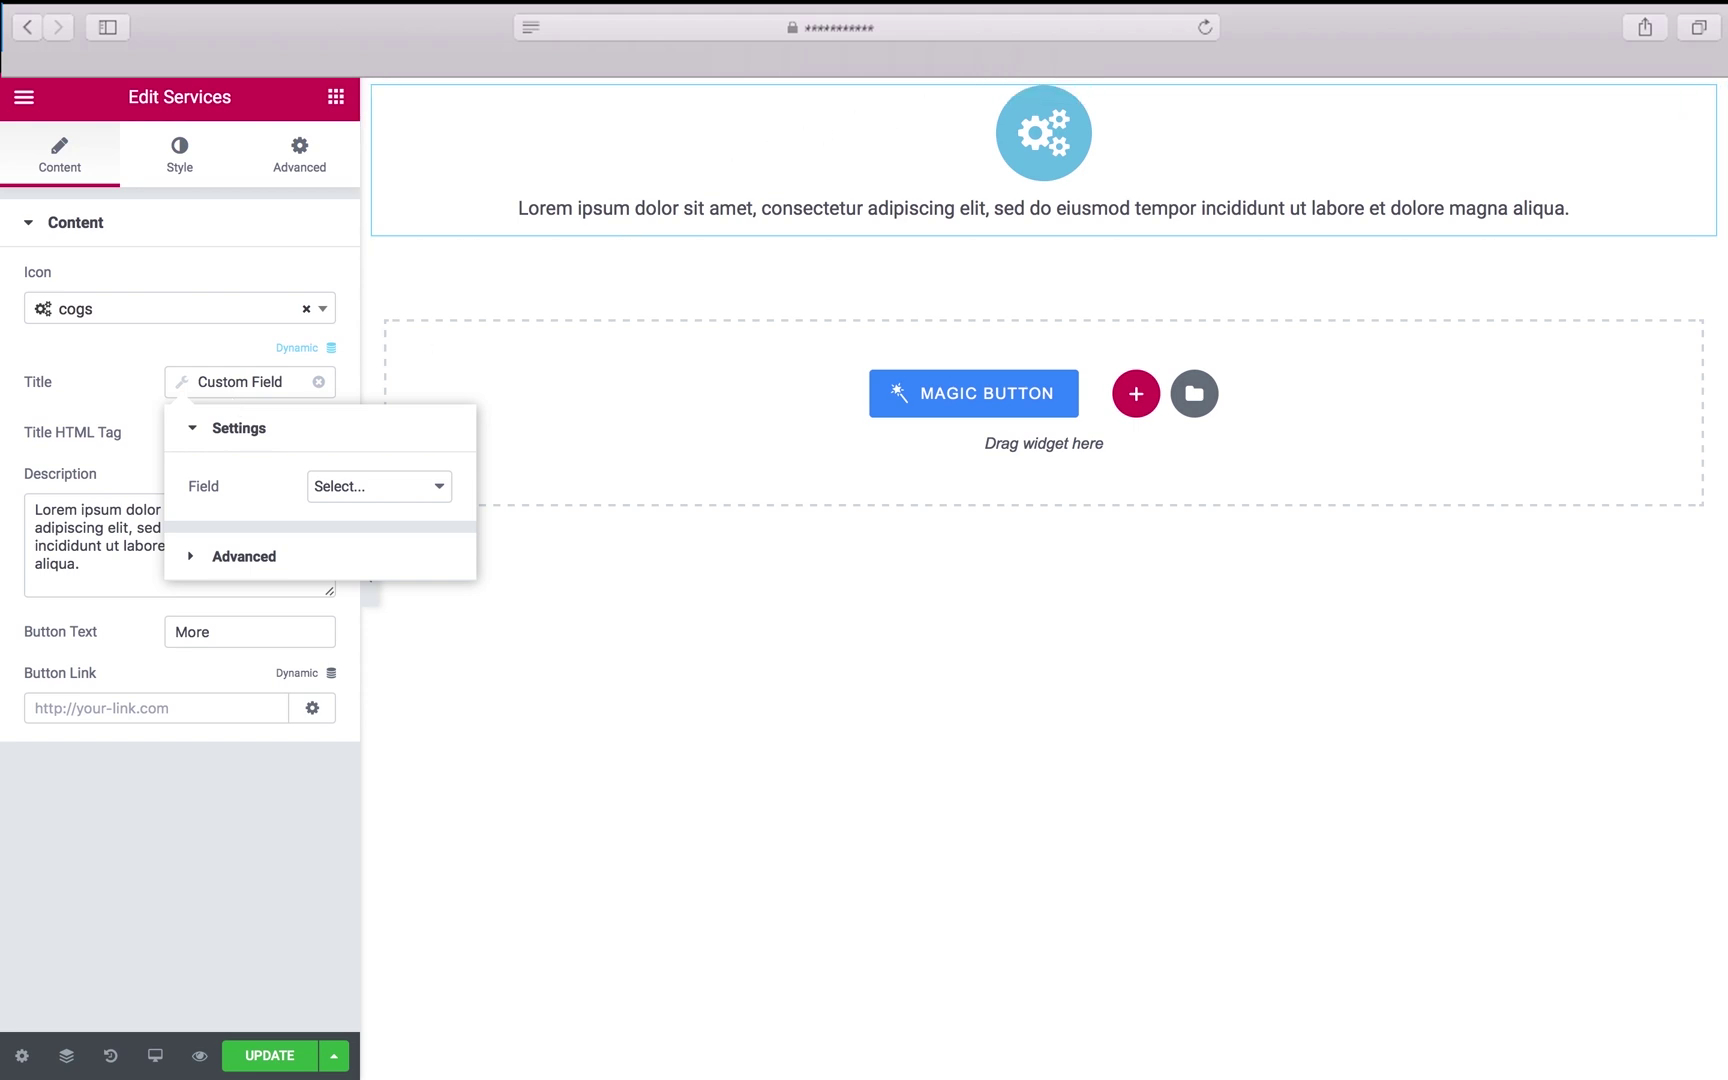
{"action": "mouse_move", "coordinate": [818, 3]}
{"action": "key", "text": "ctrl+z"}
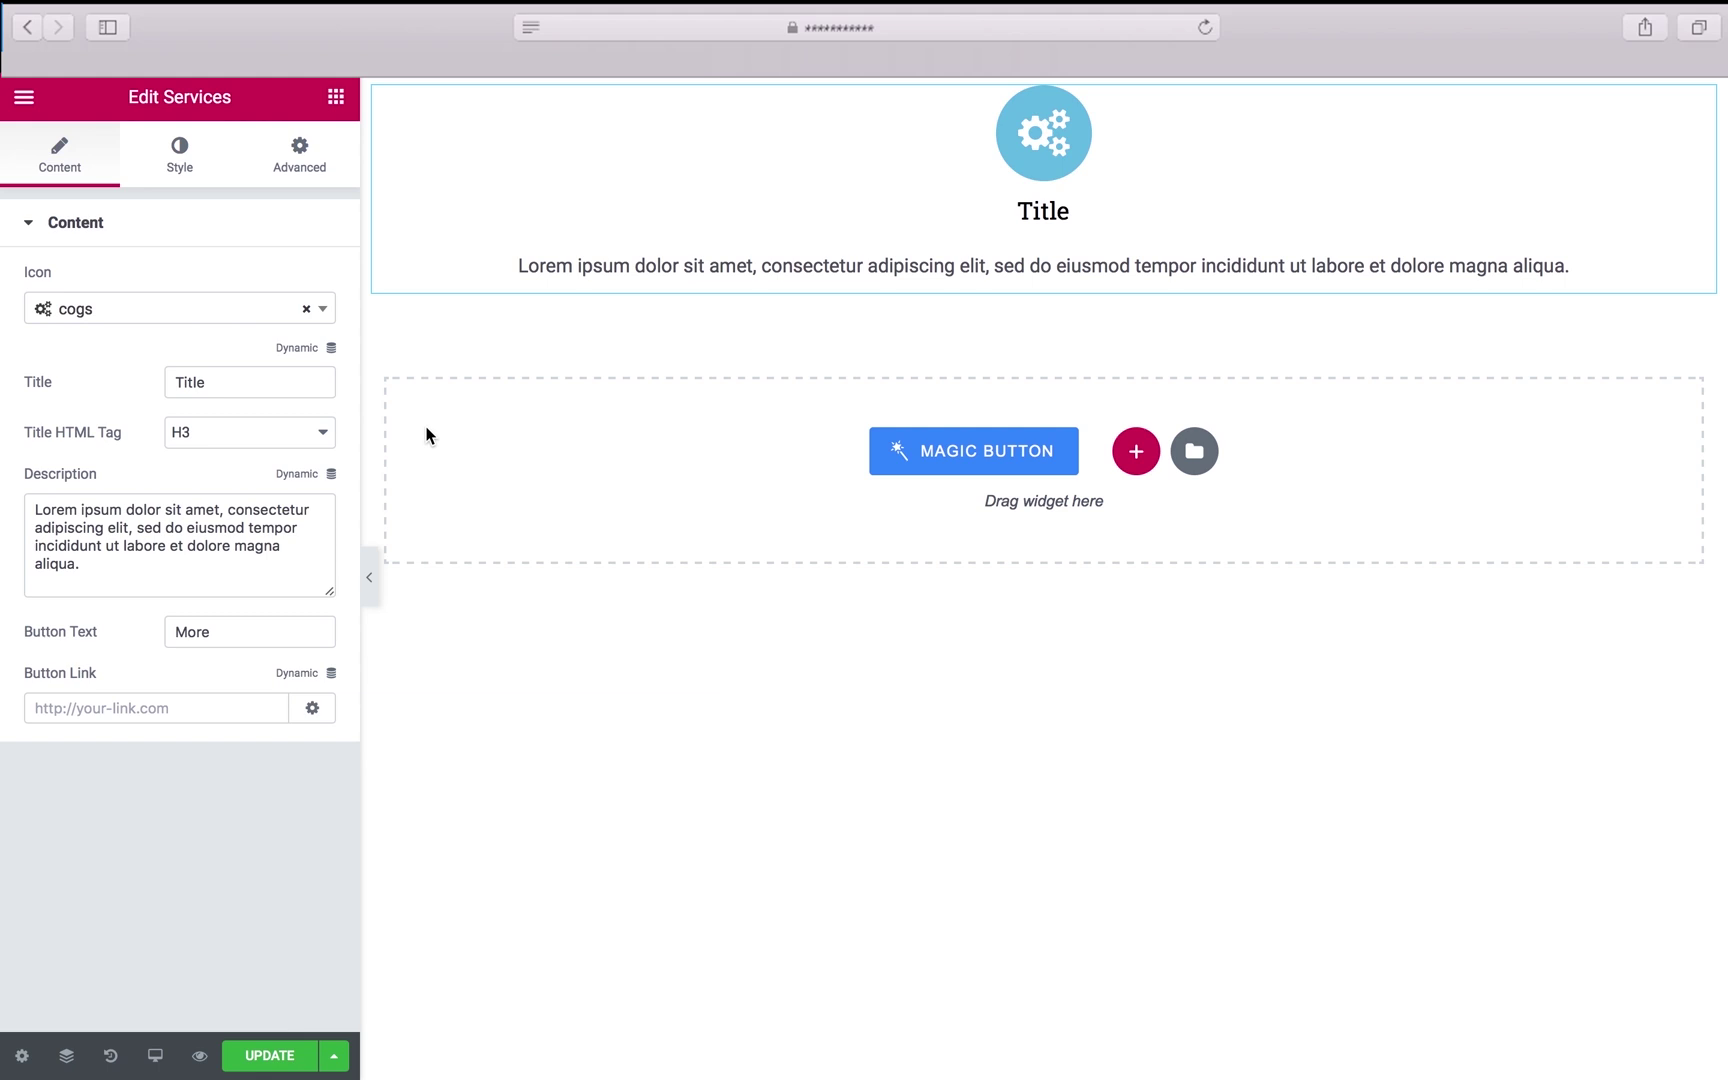
Open the template library's Sections tab and filter it to the SERVICES category.
{"action": "left_click", "coordinate": [941, 459]}
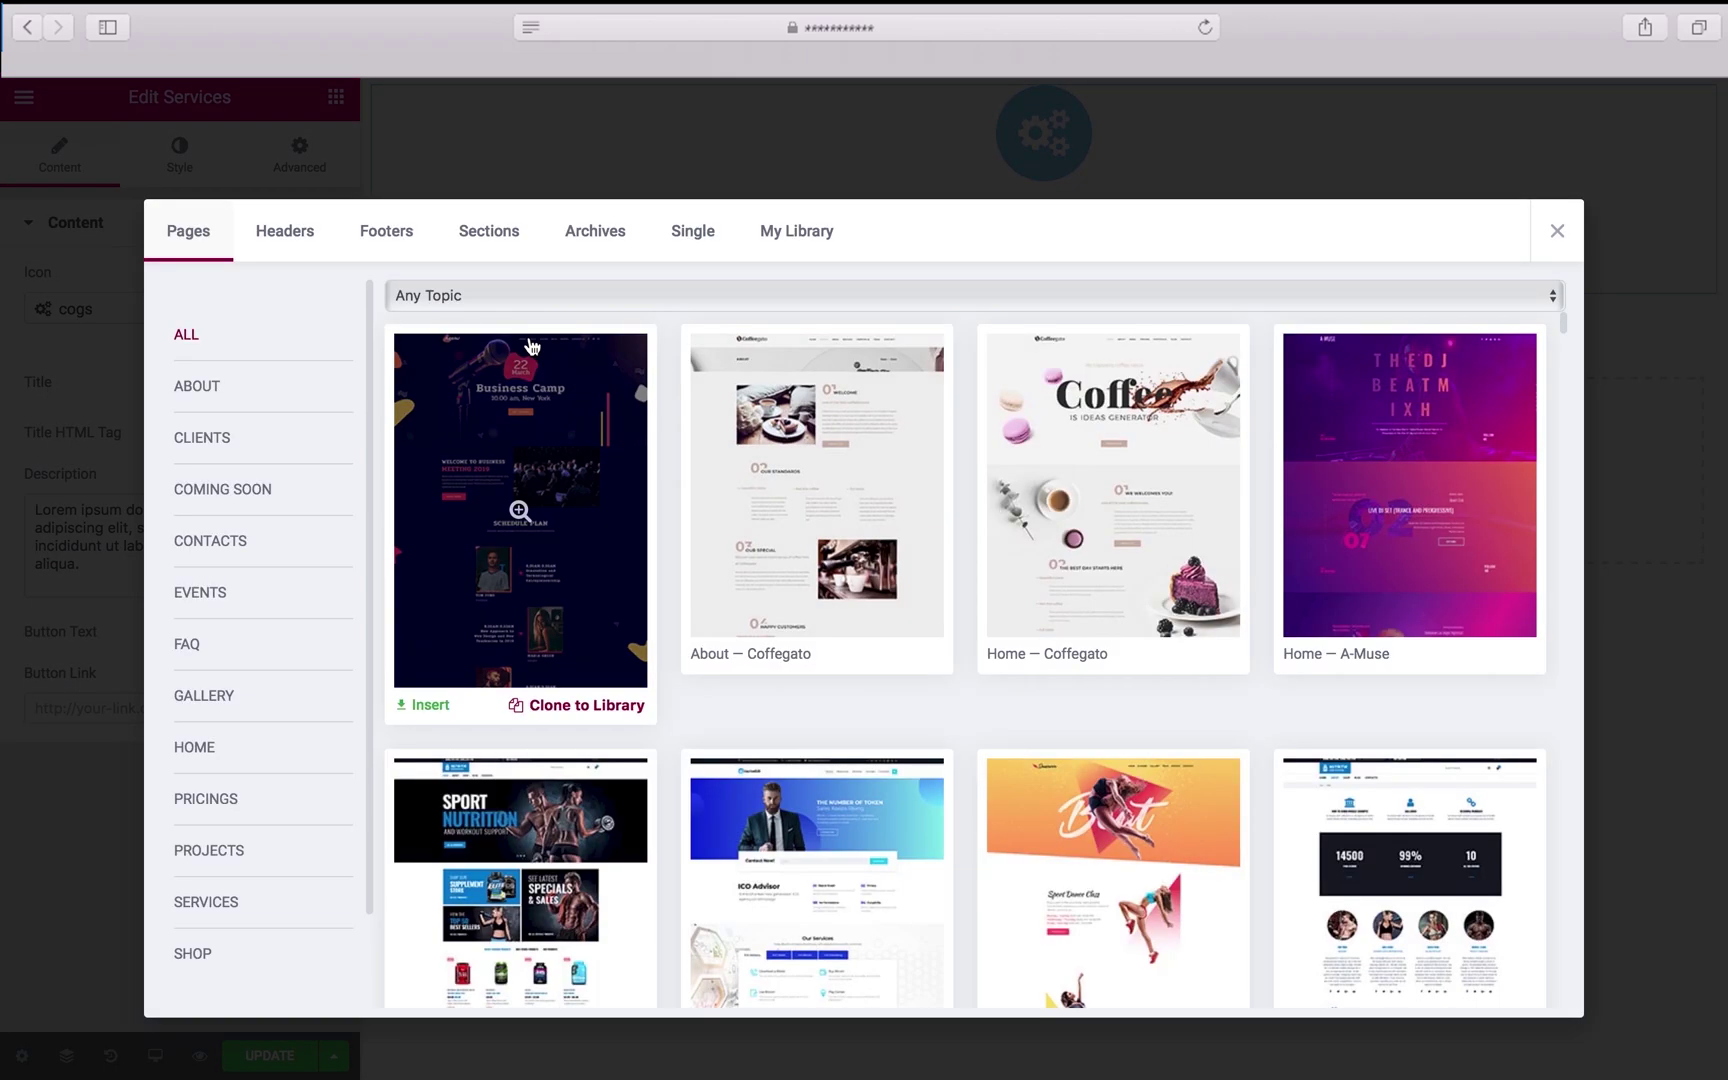
{"action": "left_click", "coordinate": [499, 245]}
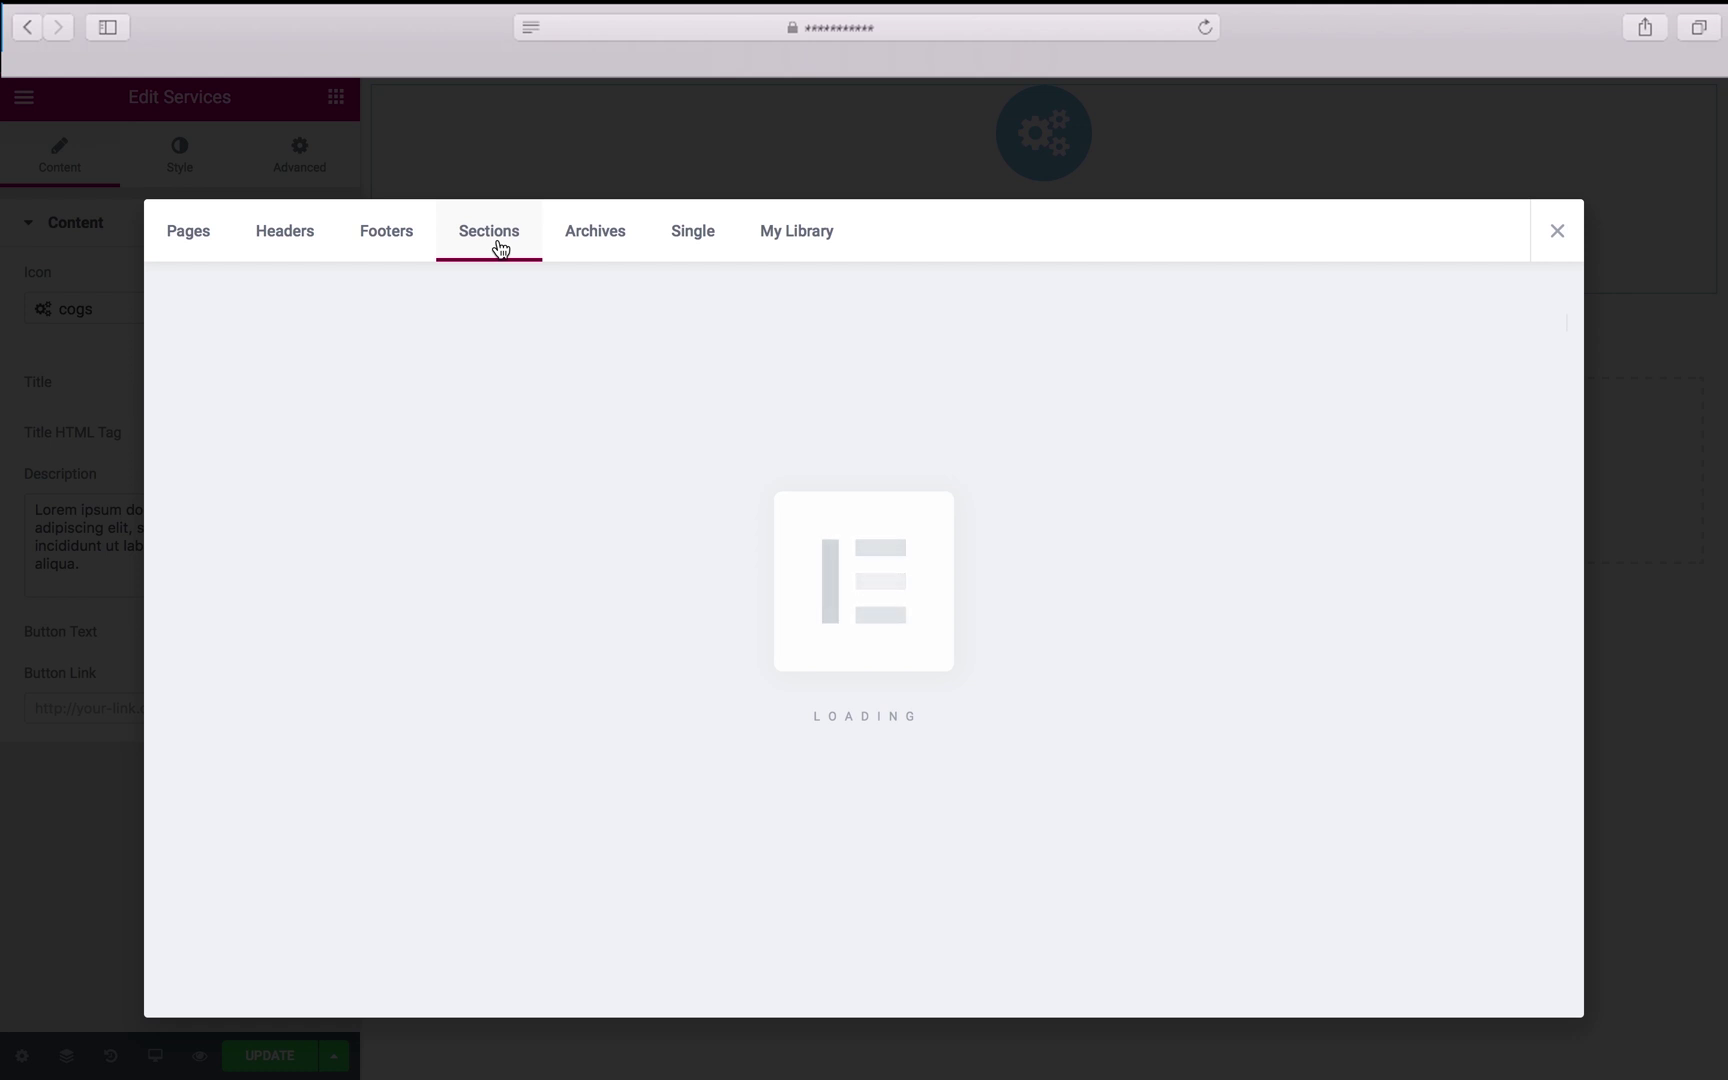
{"action": "scroll", "coordinate": [369, 382], "scroll_direction": "down", "scroll_amount": 10}
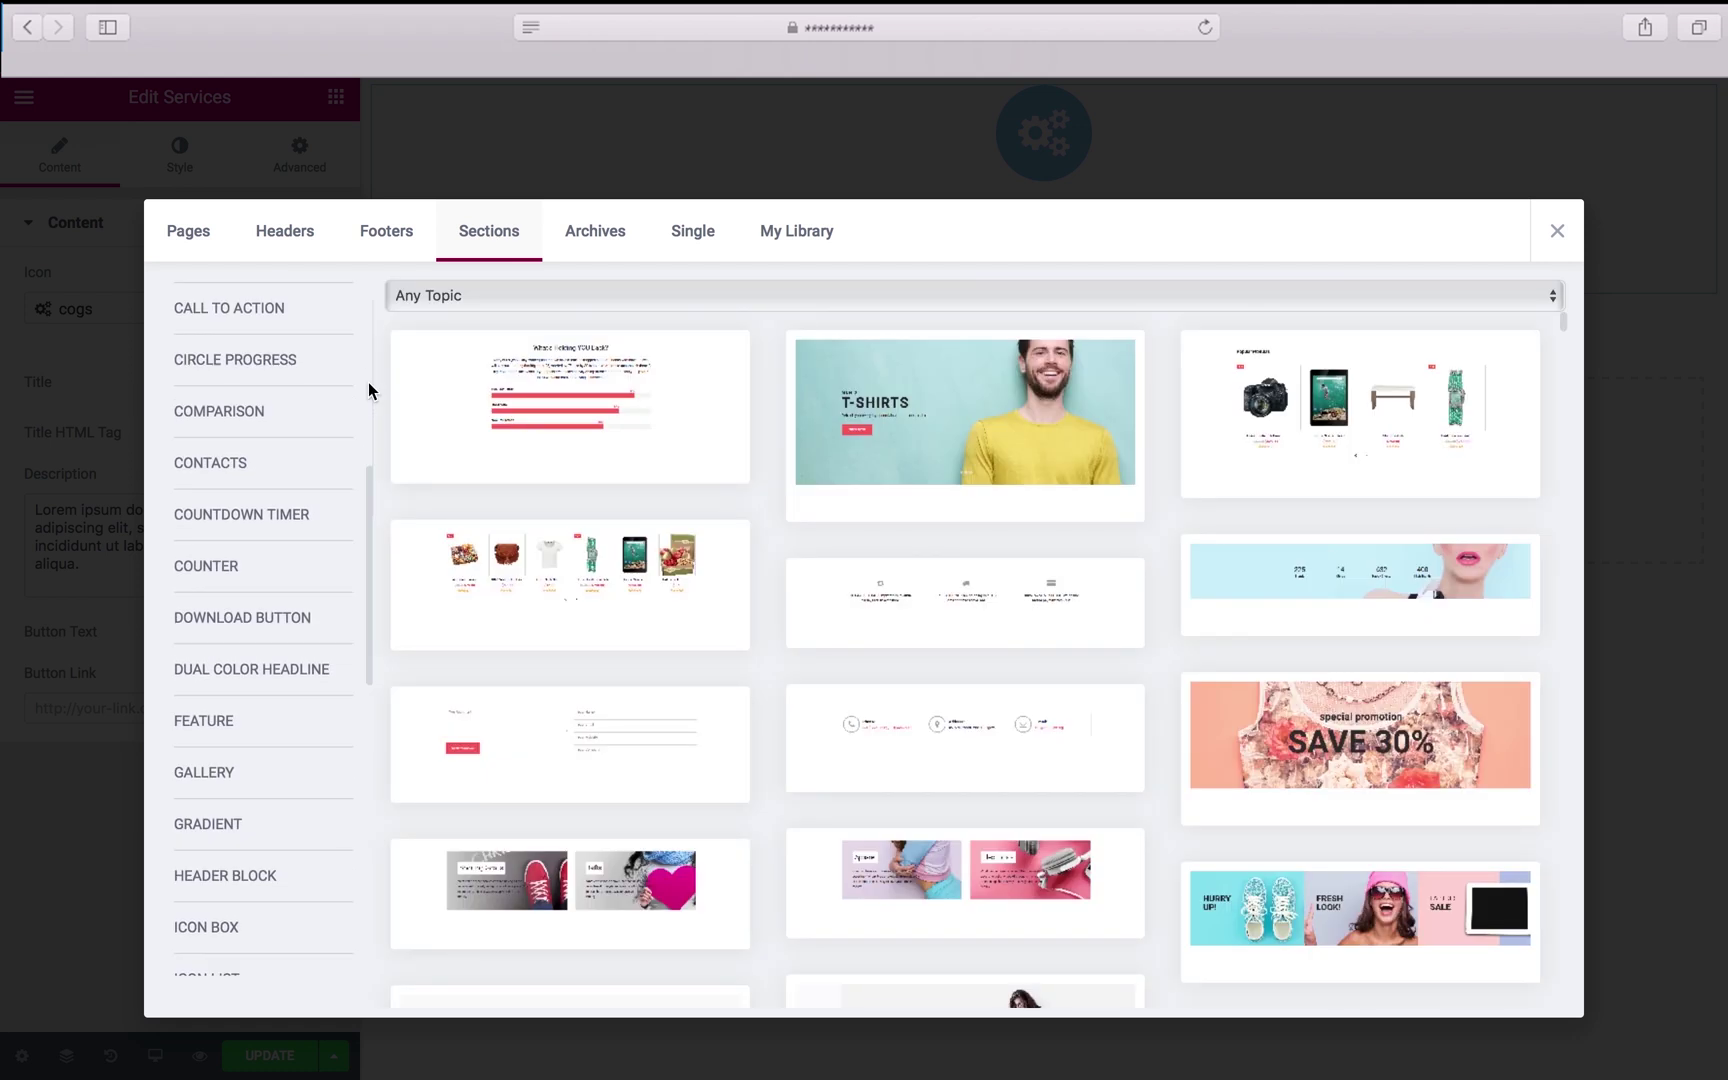
{"action": "scroll", "coordinate": [369, 382], "scroll_direction": "down", "scroll_amount": 6}
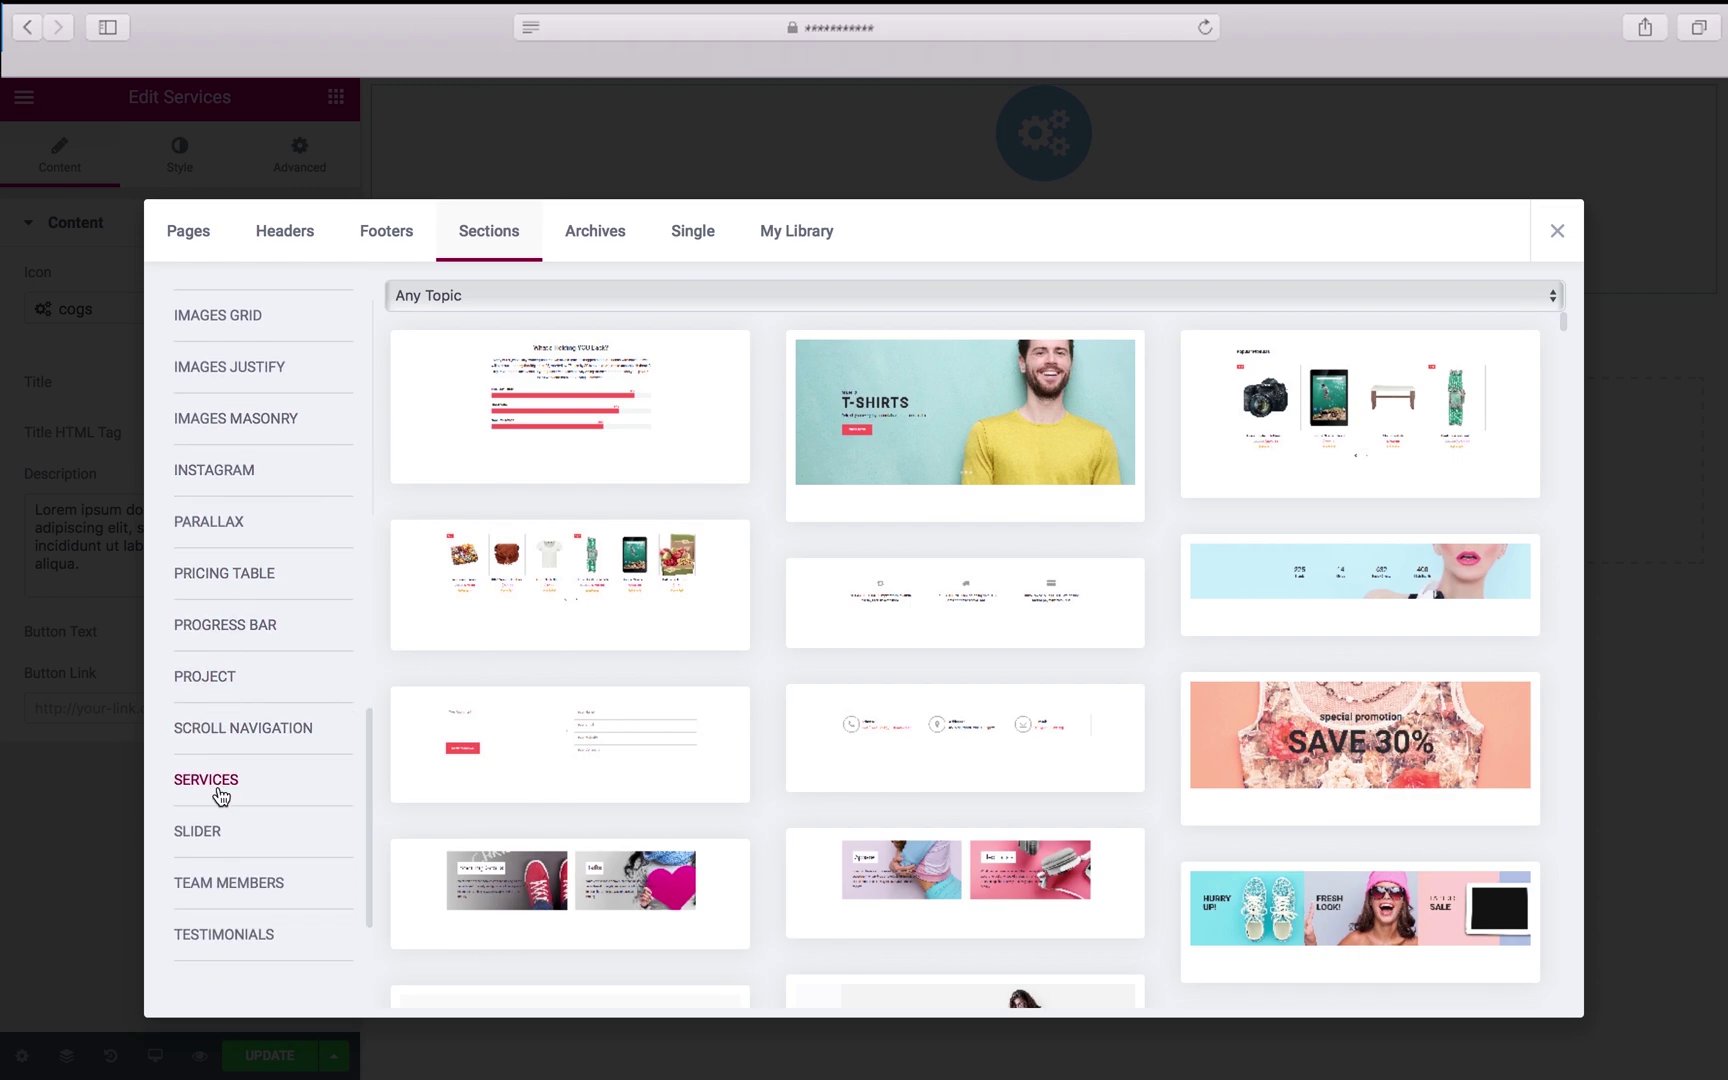
{"action": "left_click", "coordinate": [206, 780]}
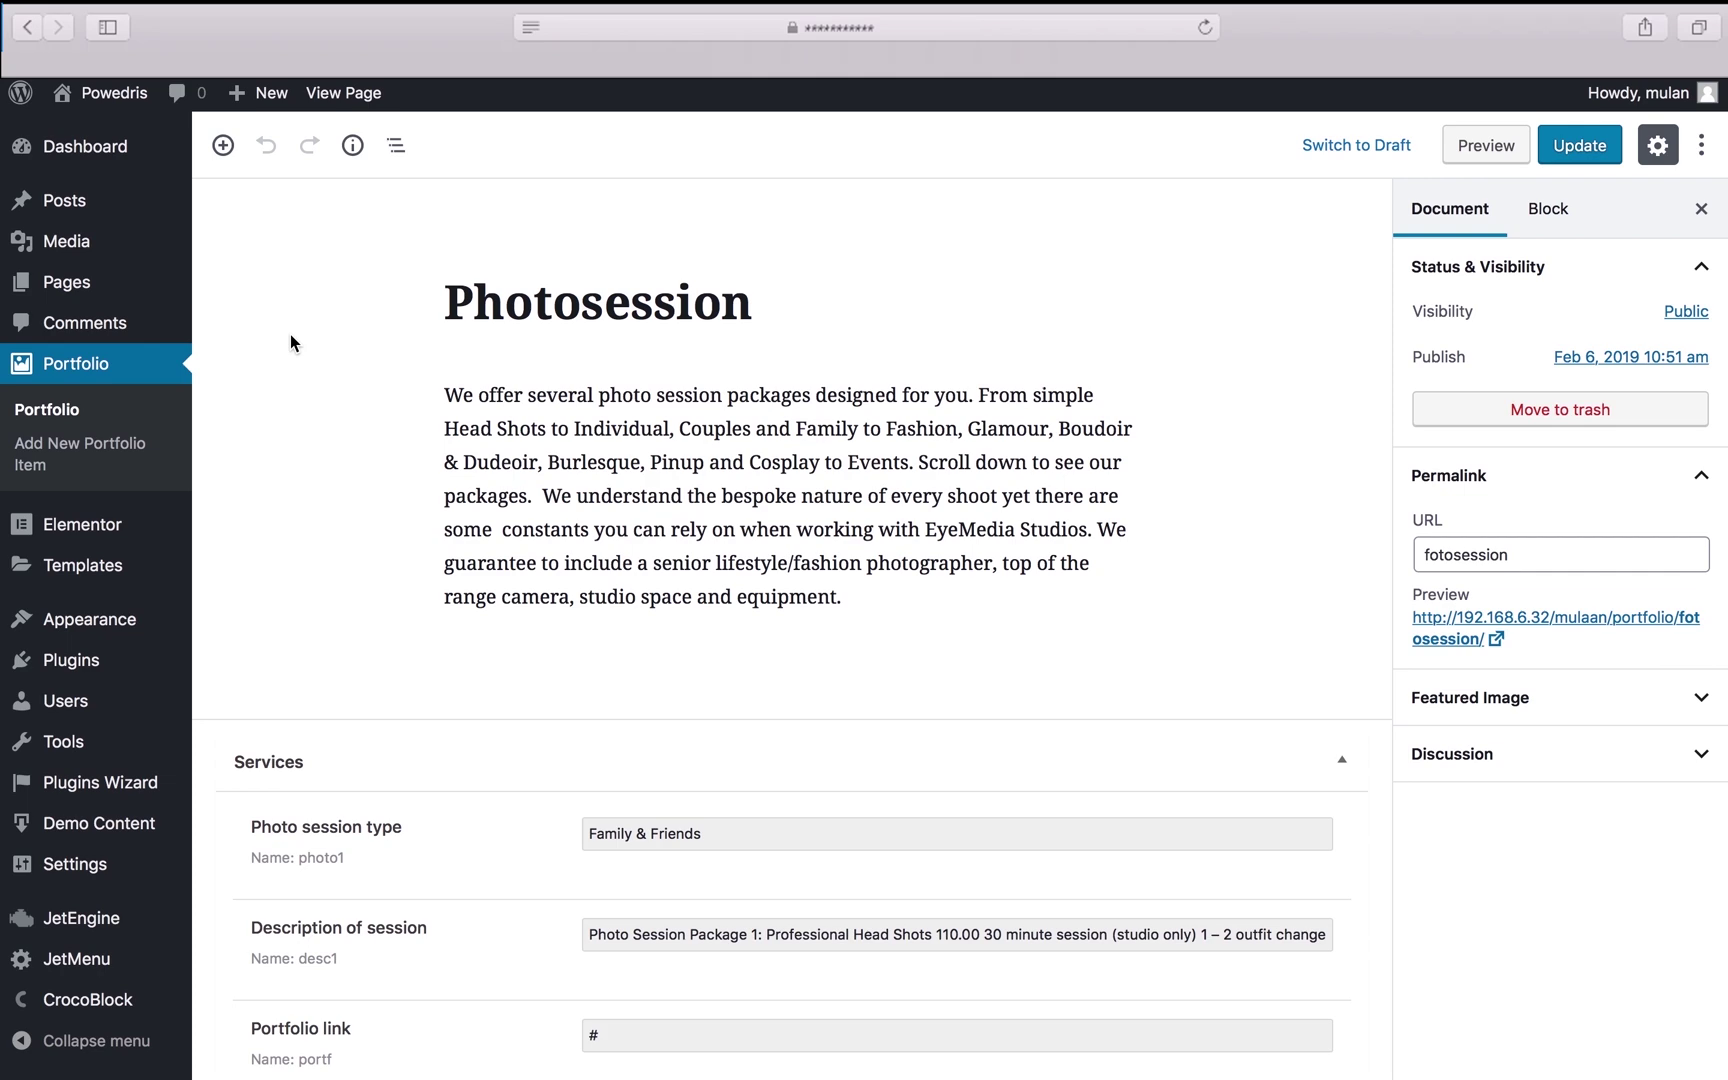
Scroll through the Photosession item's Services fields: session types, descriptions and portfolio links.
{"action": "scroll", "coordinate": [291, 342], "scroll_direction": "down", "scroll_amount": 3}
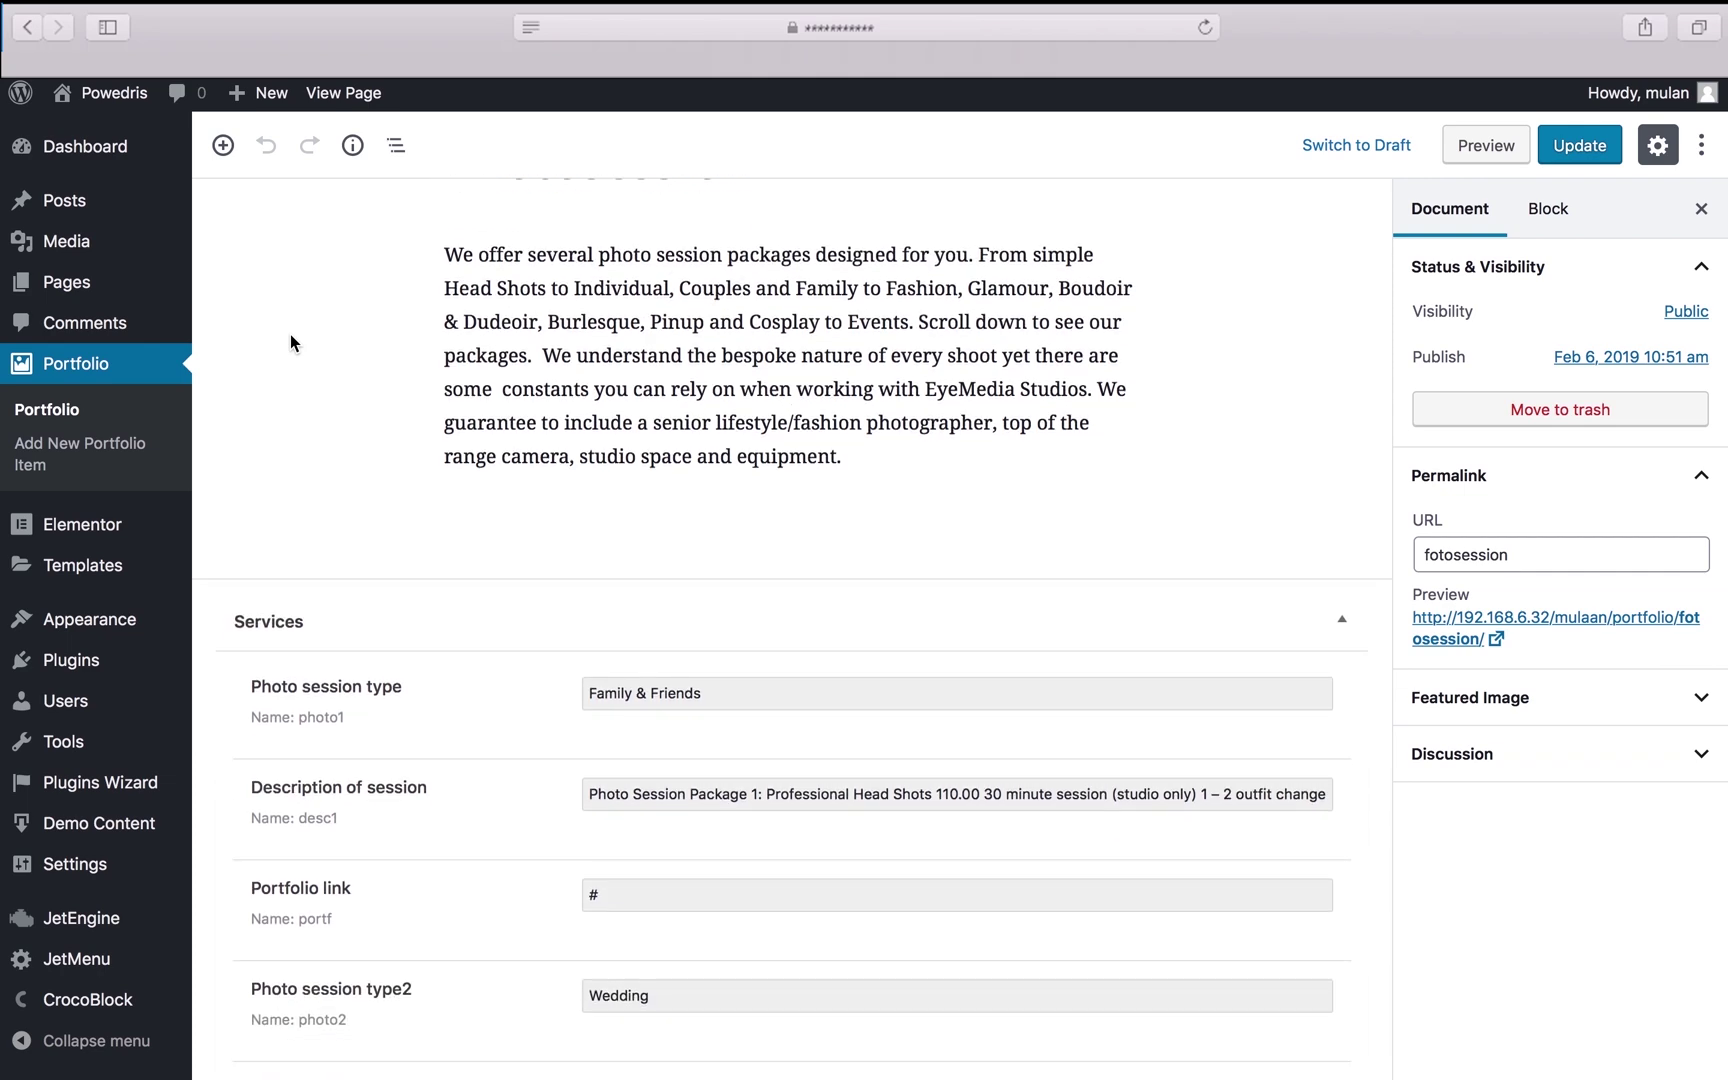
{"action": "scroll", "coordinate": [291, 342], "scroll_direction": "down", "scroll_amount": 8}
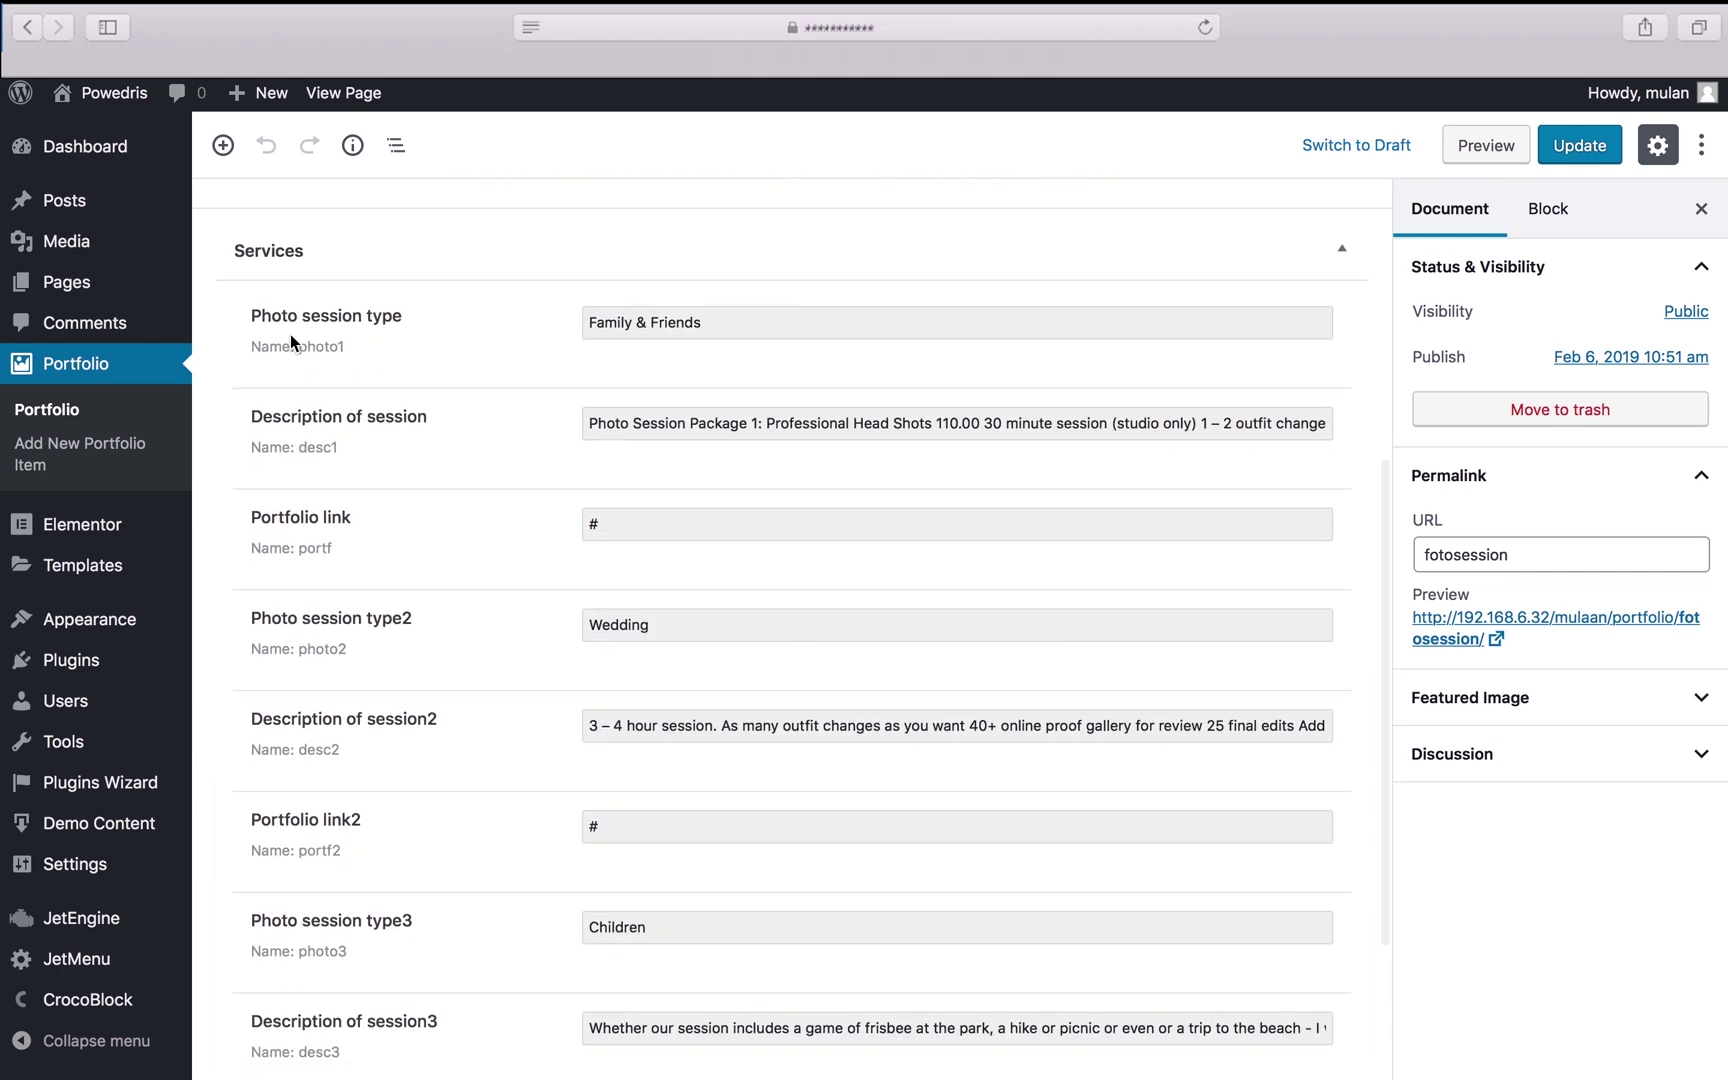
{"action": "scroll", "coordinate": [291, 341], "scroll_direction": "down", "scroll_amount": 2}
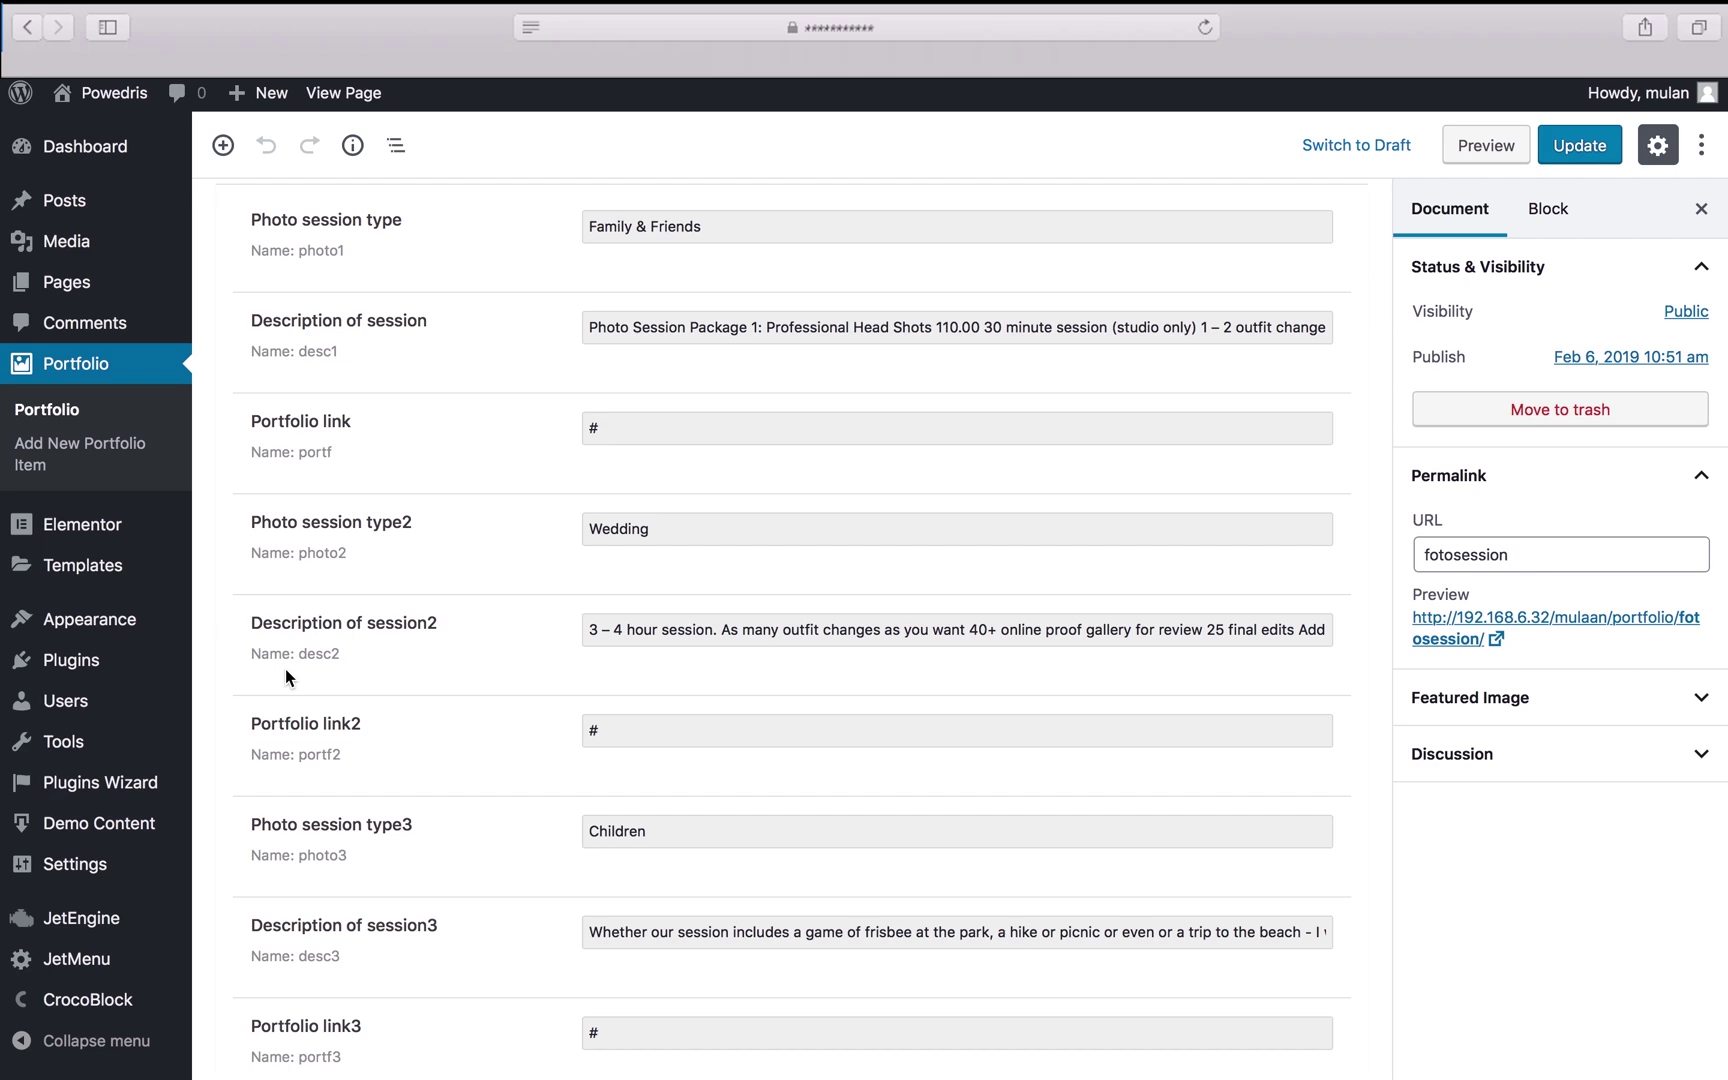
{"action": "scroll", "coordinate": [285, 668], "scroll_direction": "up", "scroll_amount": 3}
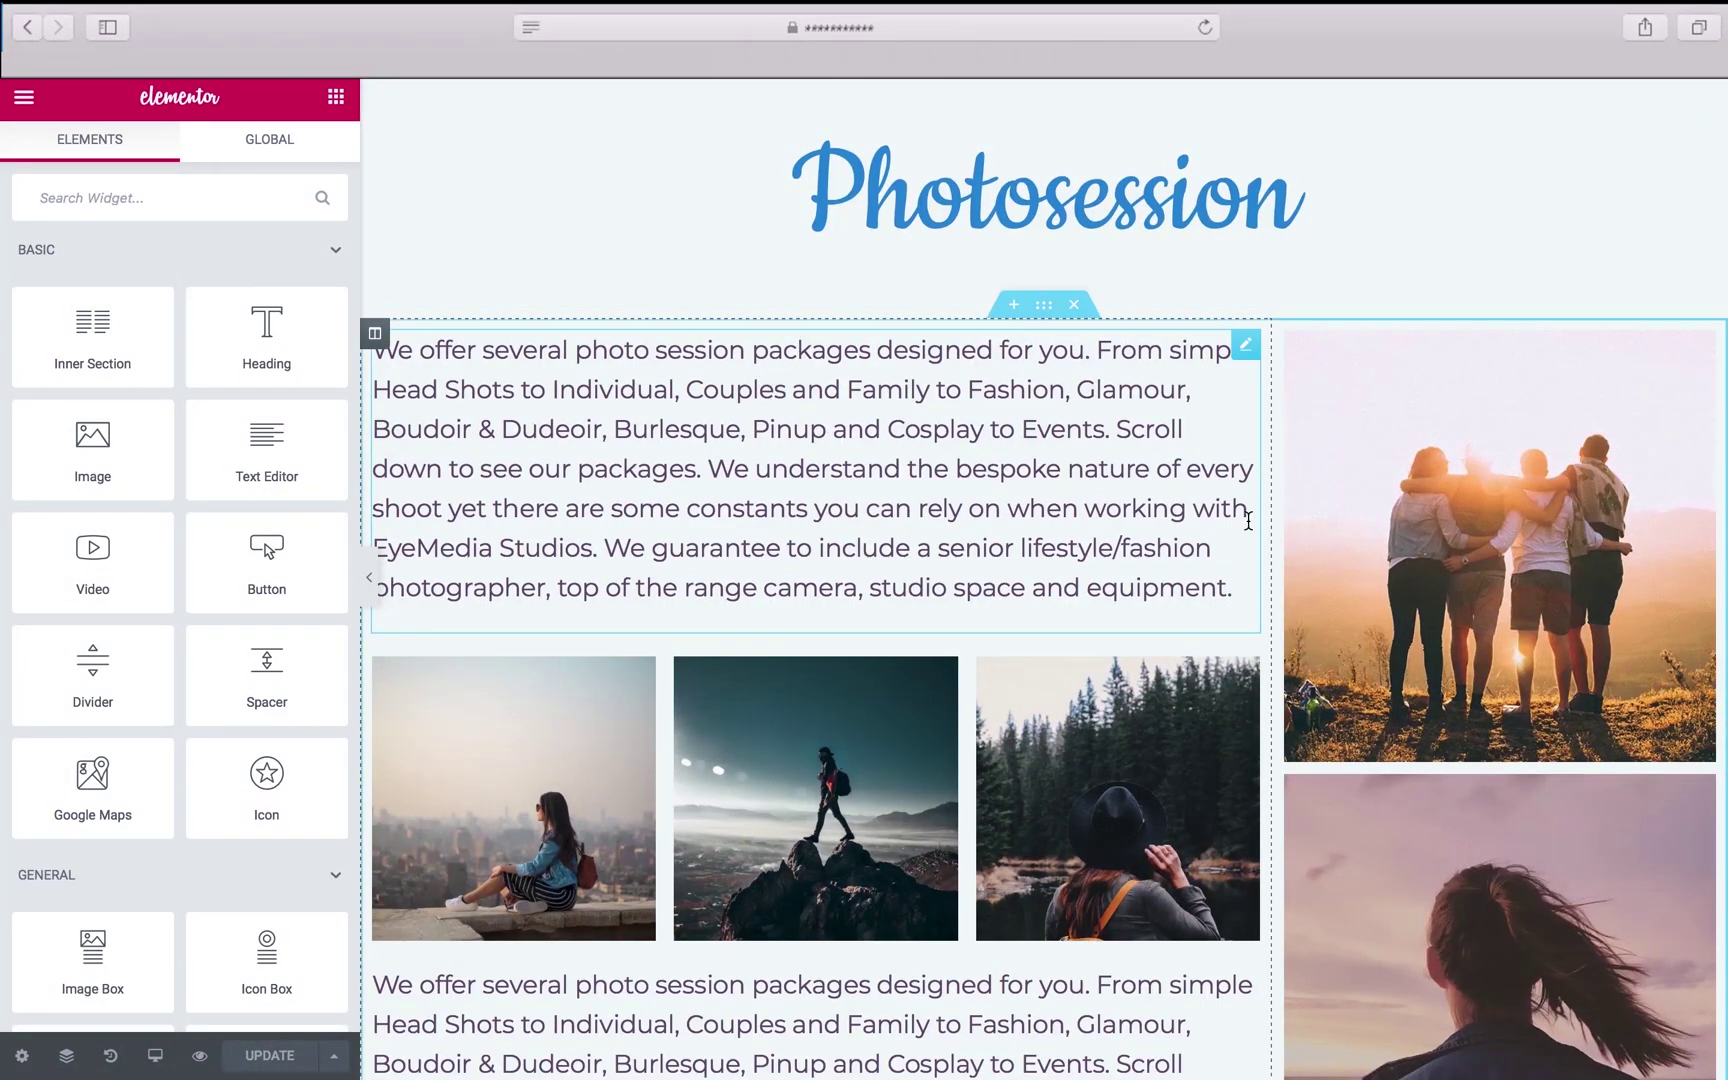
Insert the Our Services section template from the SERVICES category.
{"action": "scroll", "coordinate": [1088, 622], "scroll_direction": "down", "scroll_amount": 10}
{"action": "scroll", "coordinate": [1088, 622], "scroll_direction": "down", "scroll_amount": 2}
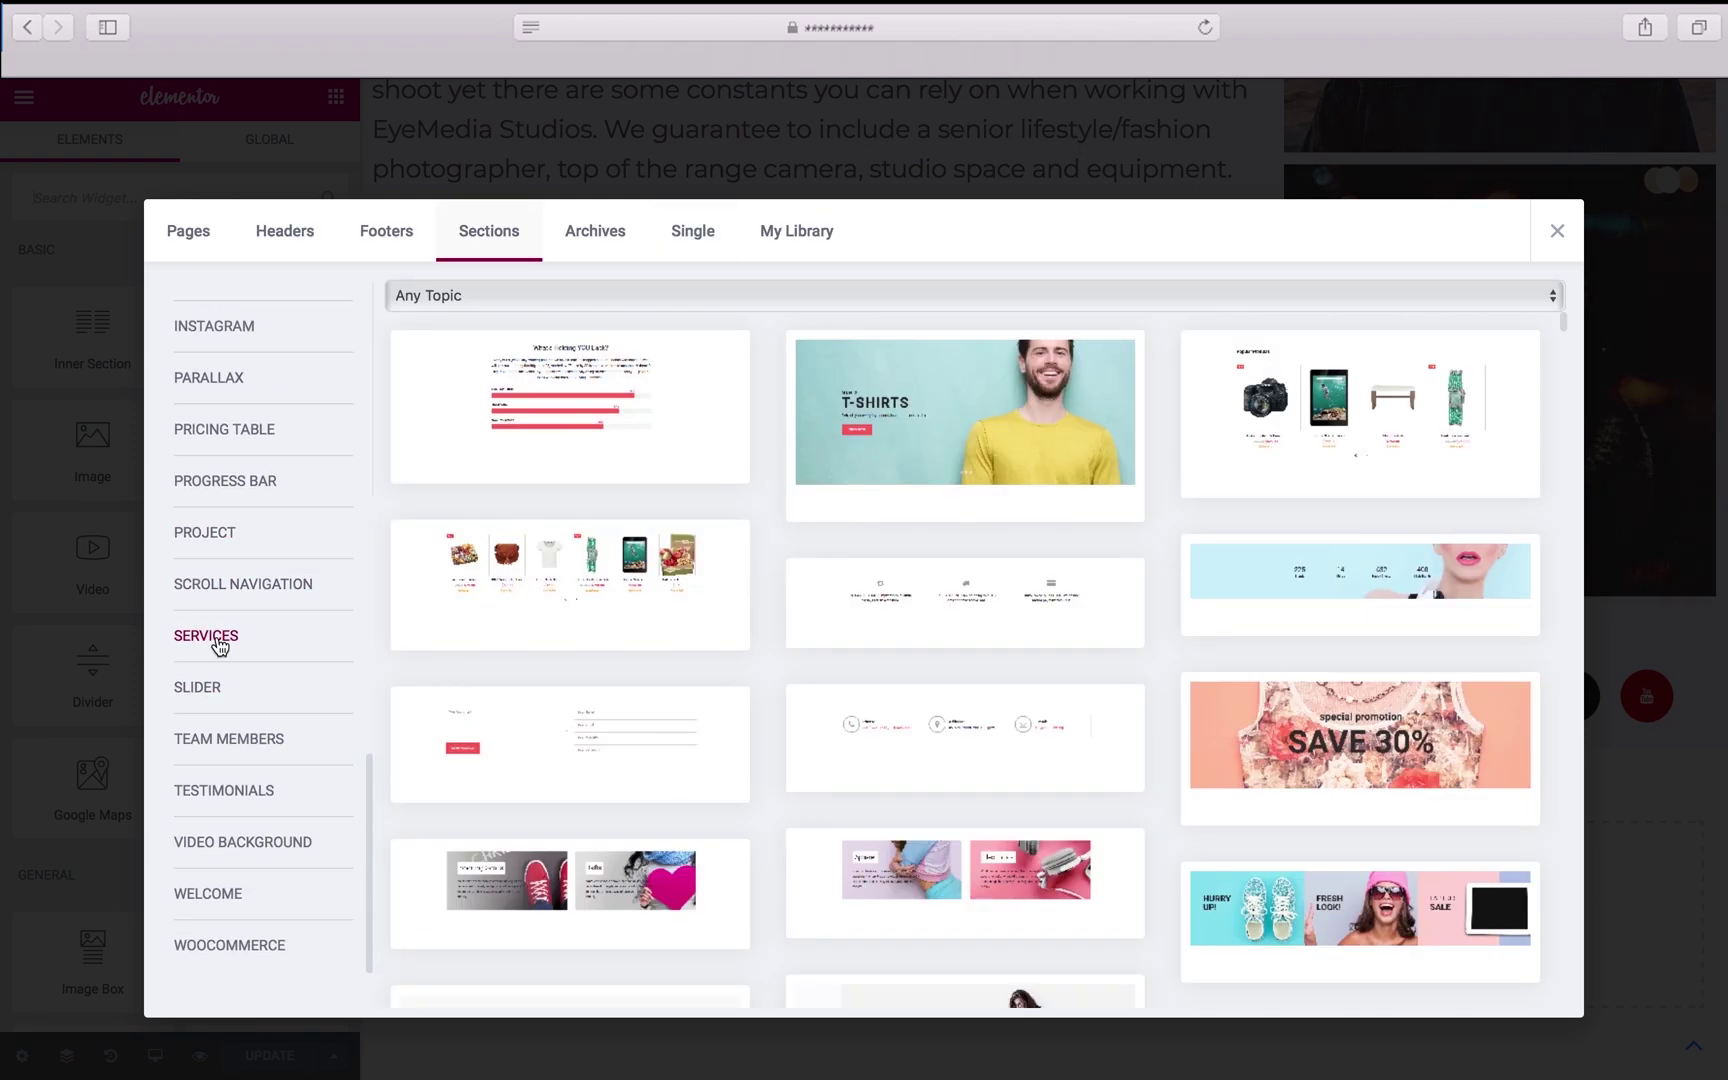
{"action": "left_click", "coordinate": [218, 638]}
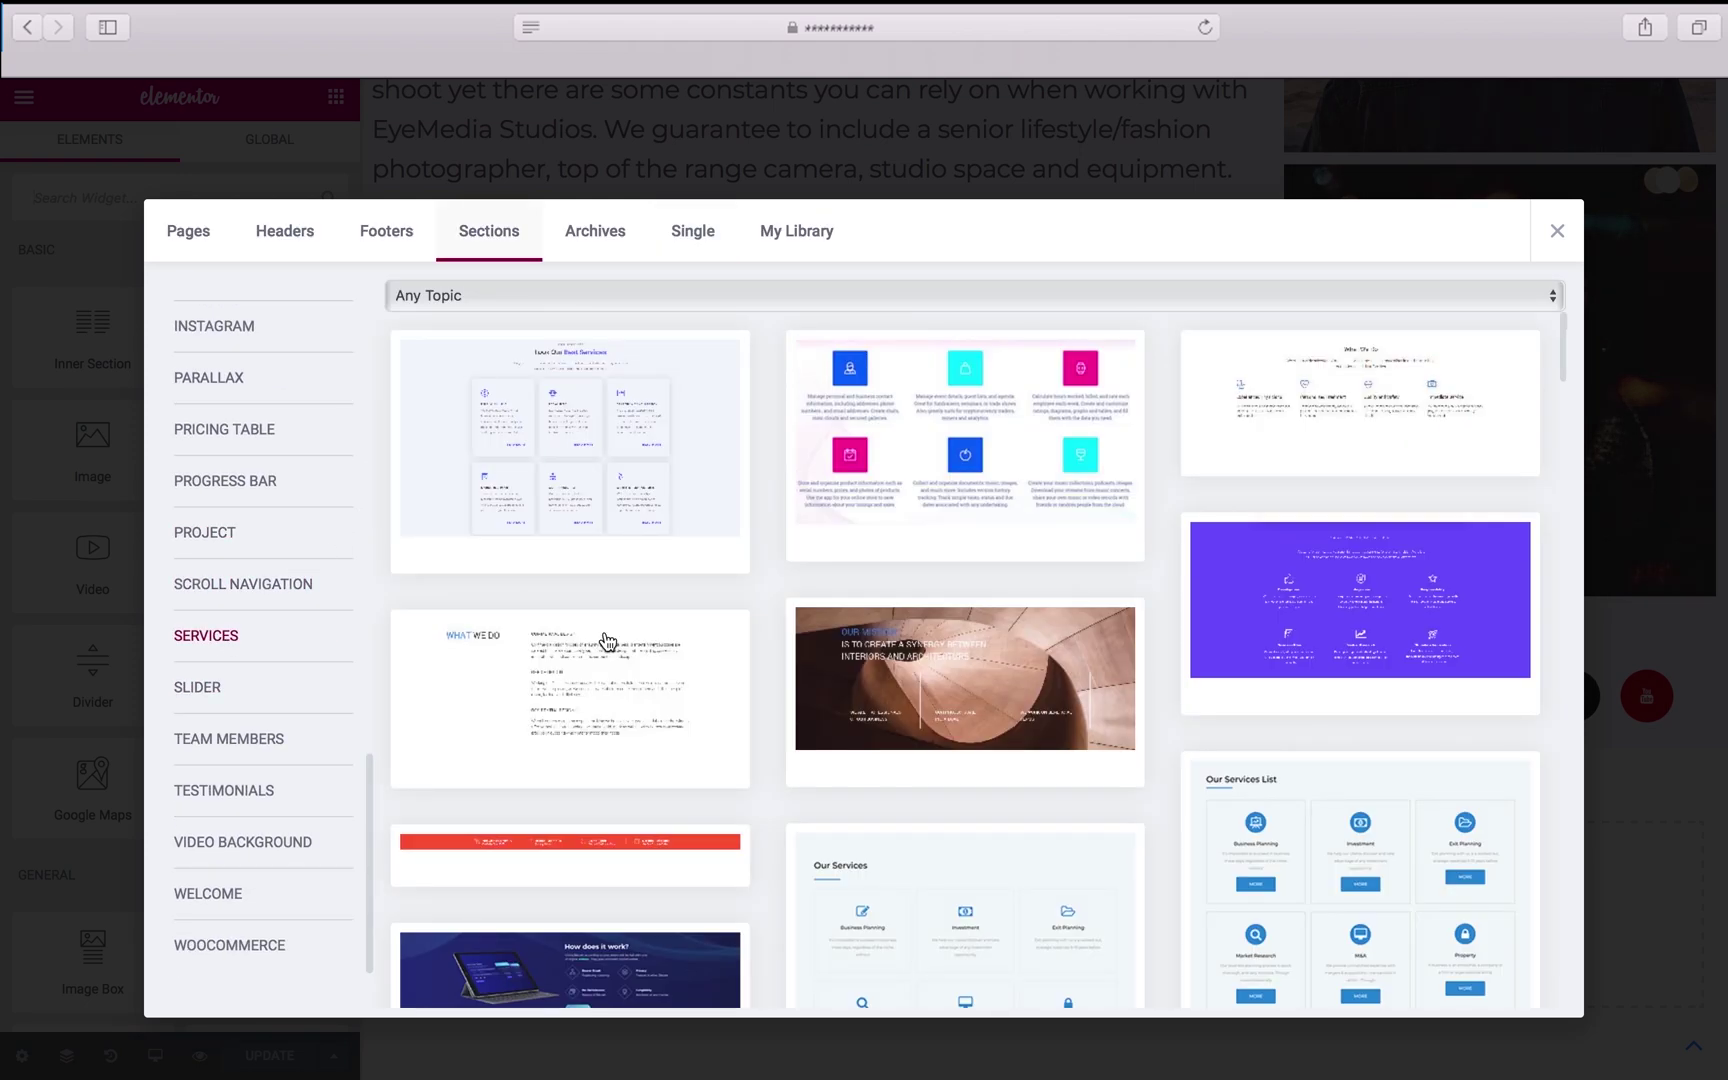
{"action": "scroll", "coordinate": [840, 700], "scroll_direction": "down", "scroll_amount": 3}
{"action": "left_click", "coordinate": [836, 785]}
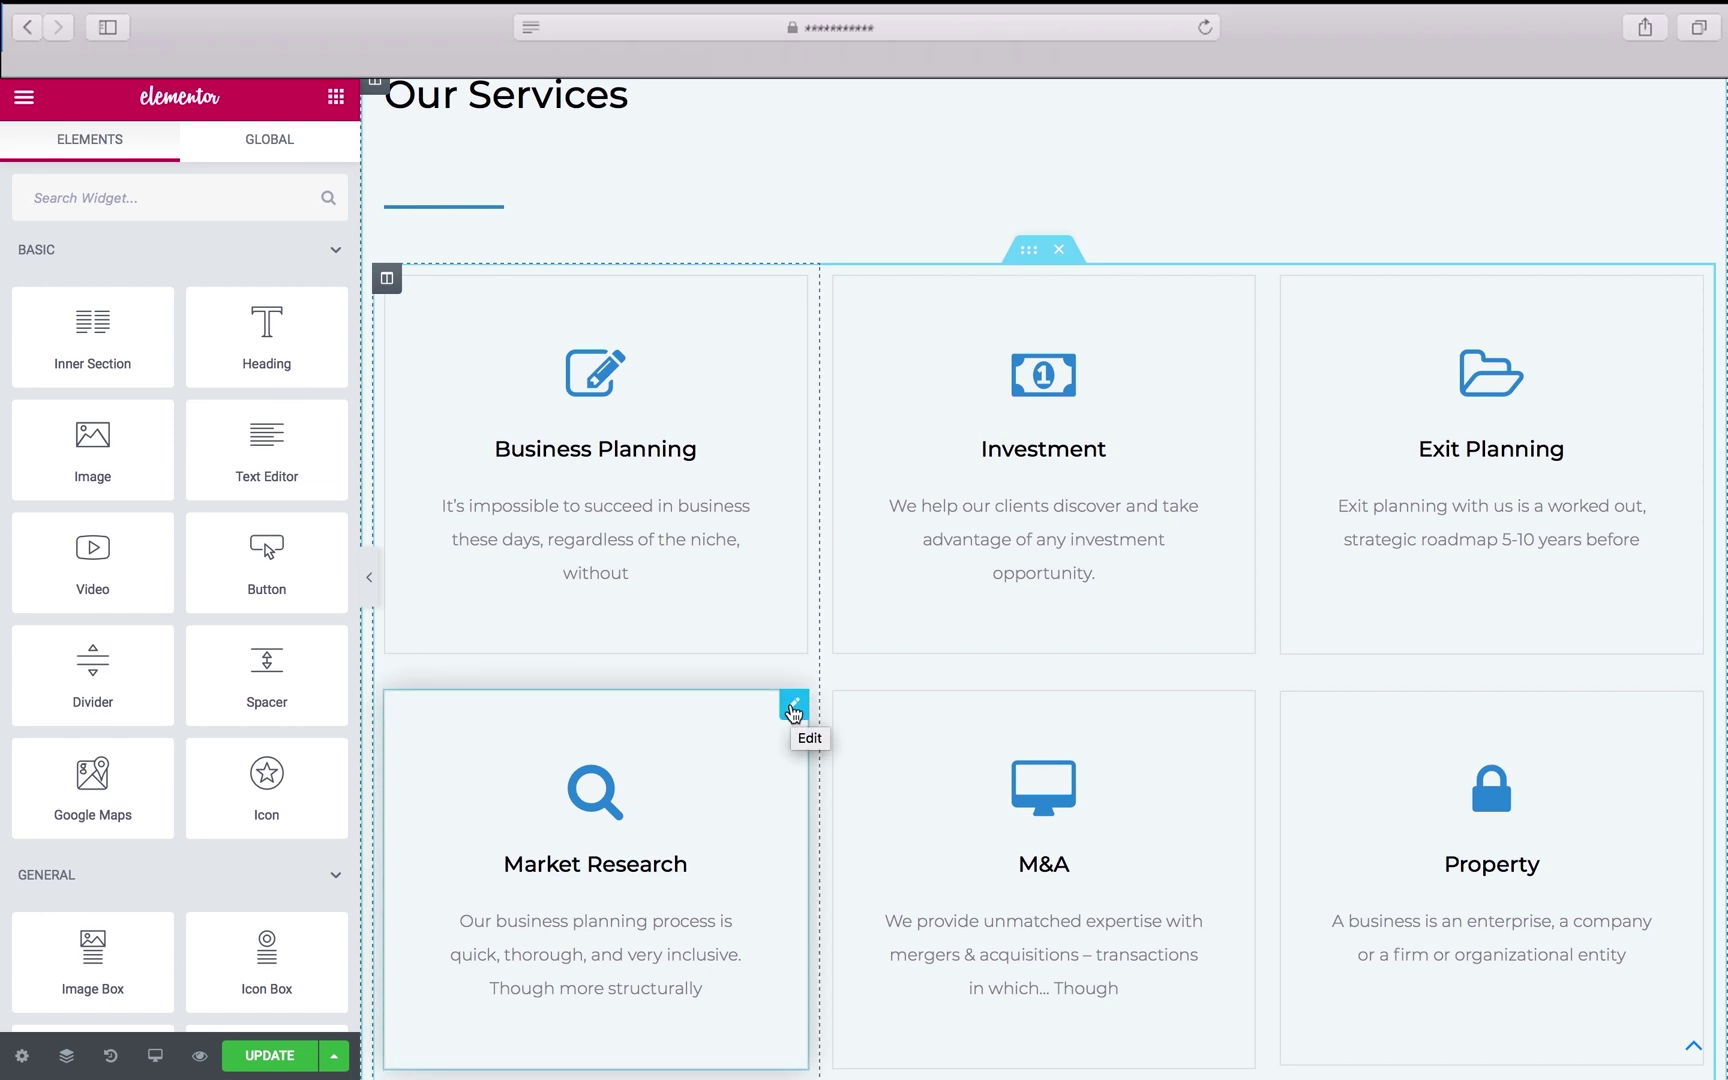
Delete the Market Research, M&A and Property cards, leaving three service cards.
{"action": "right_click", "coordinate": [792, 714]}
{"action": "left_click", "coordinate": [848, 1055]}
{"action": "right_click", "coordinate": [1242, 710]}
{"action": "left_click", "coordinate": [1296, 1040]}
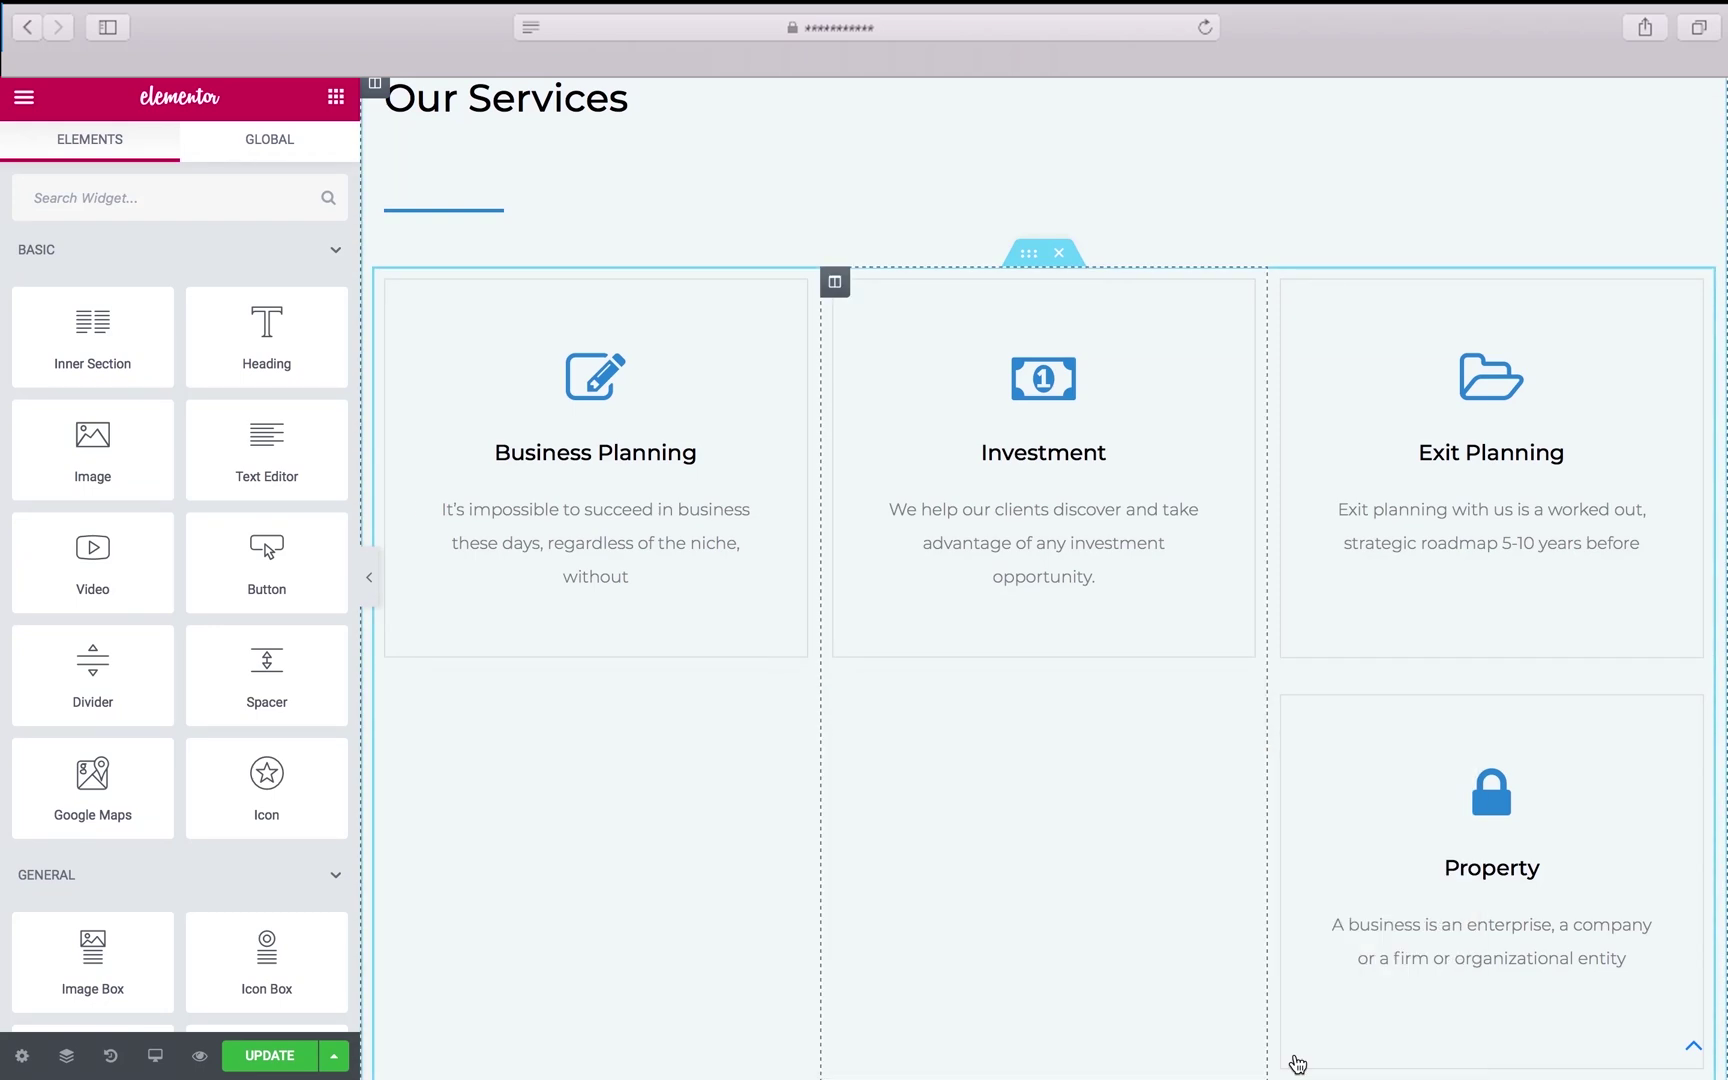
{"action": "right_click", "coordinate": [1686, 708]}
{"action": "left_click", "coordinate": [1557, 1045]}
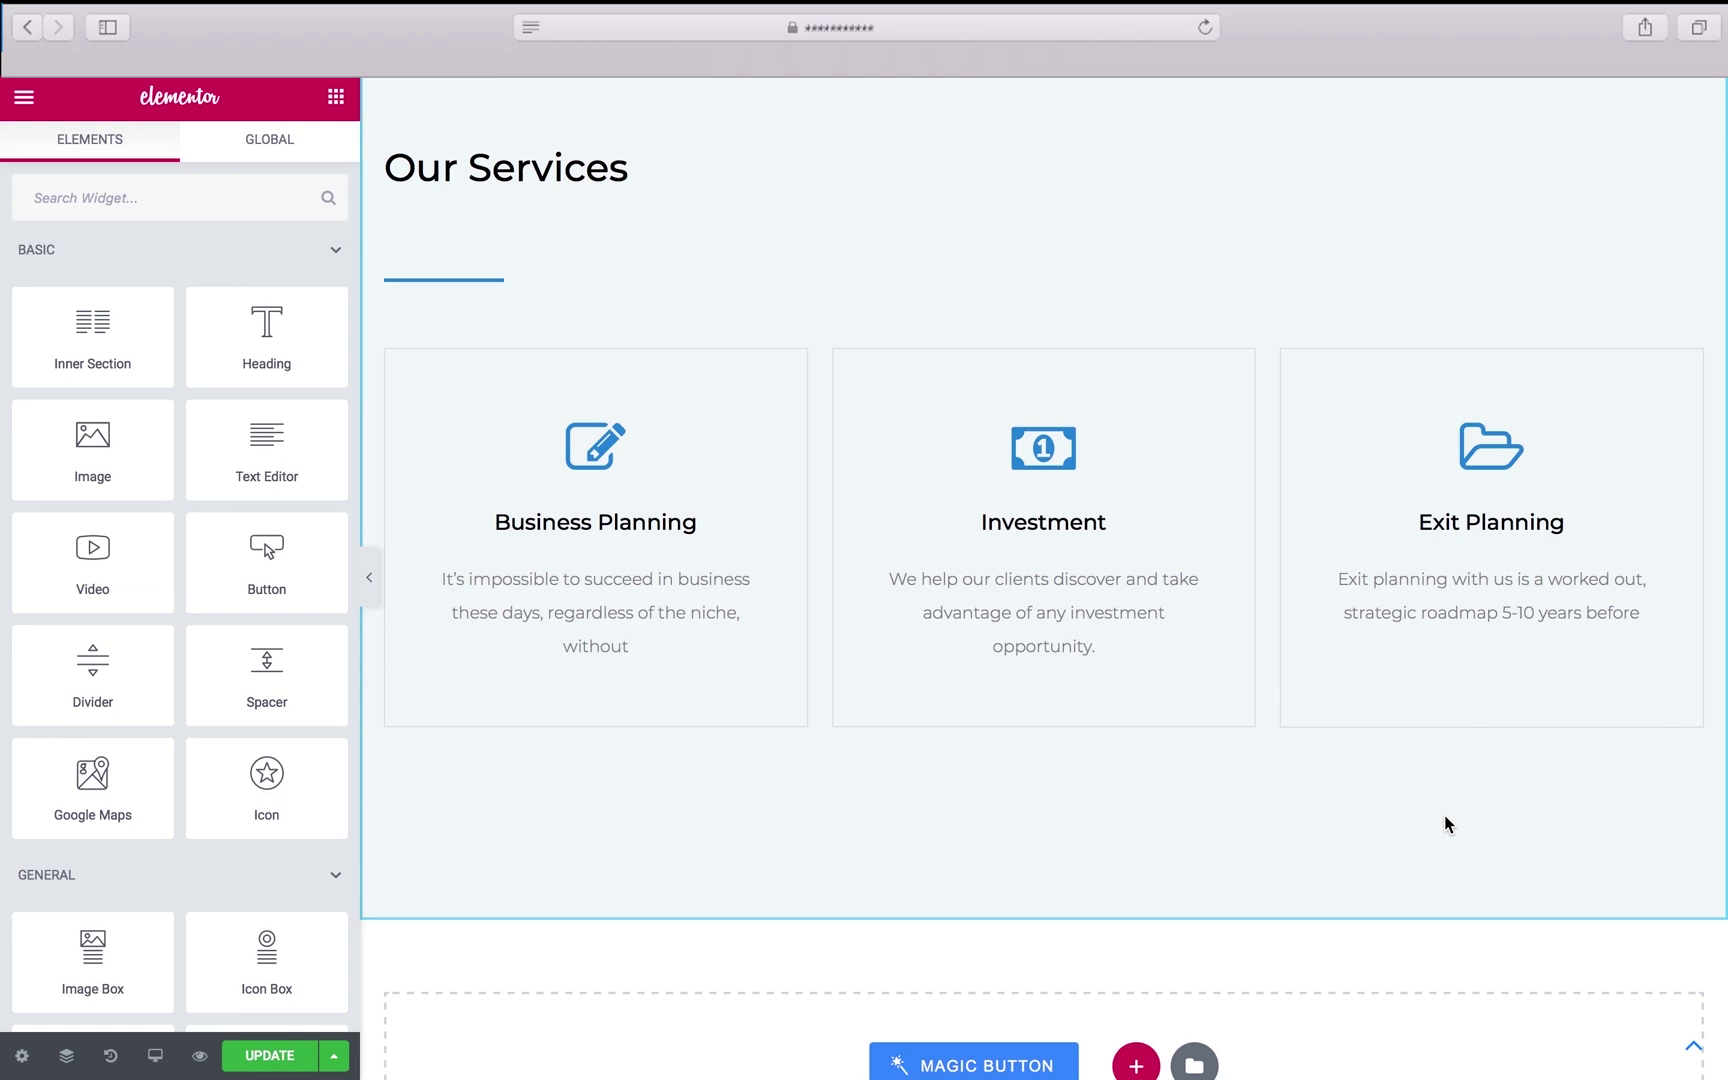
Bind the Business Planning card's title to the JetEngine 'Photo session type' field, showing Family & Friends.
{"action": "left_click", "coordinate": [775, 379]}
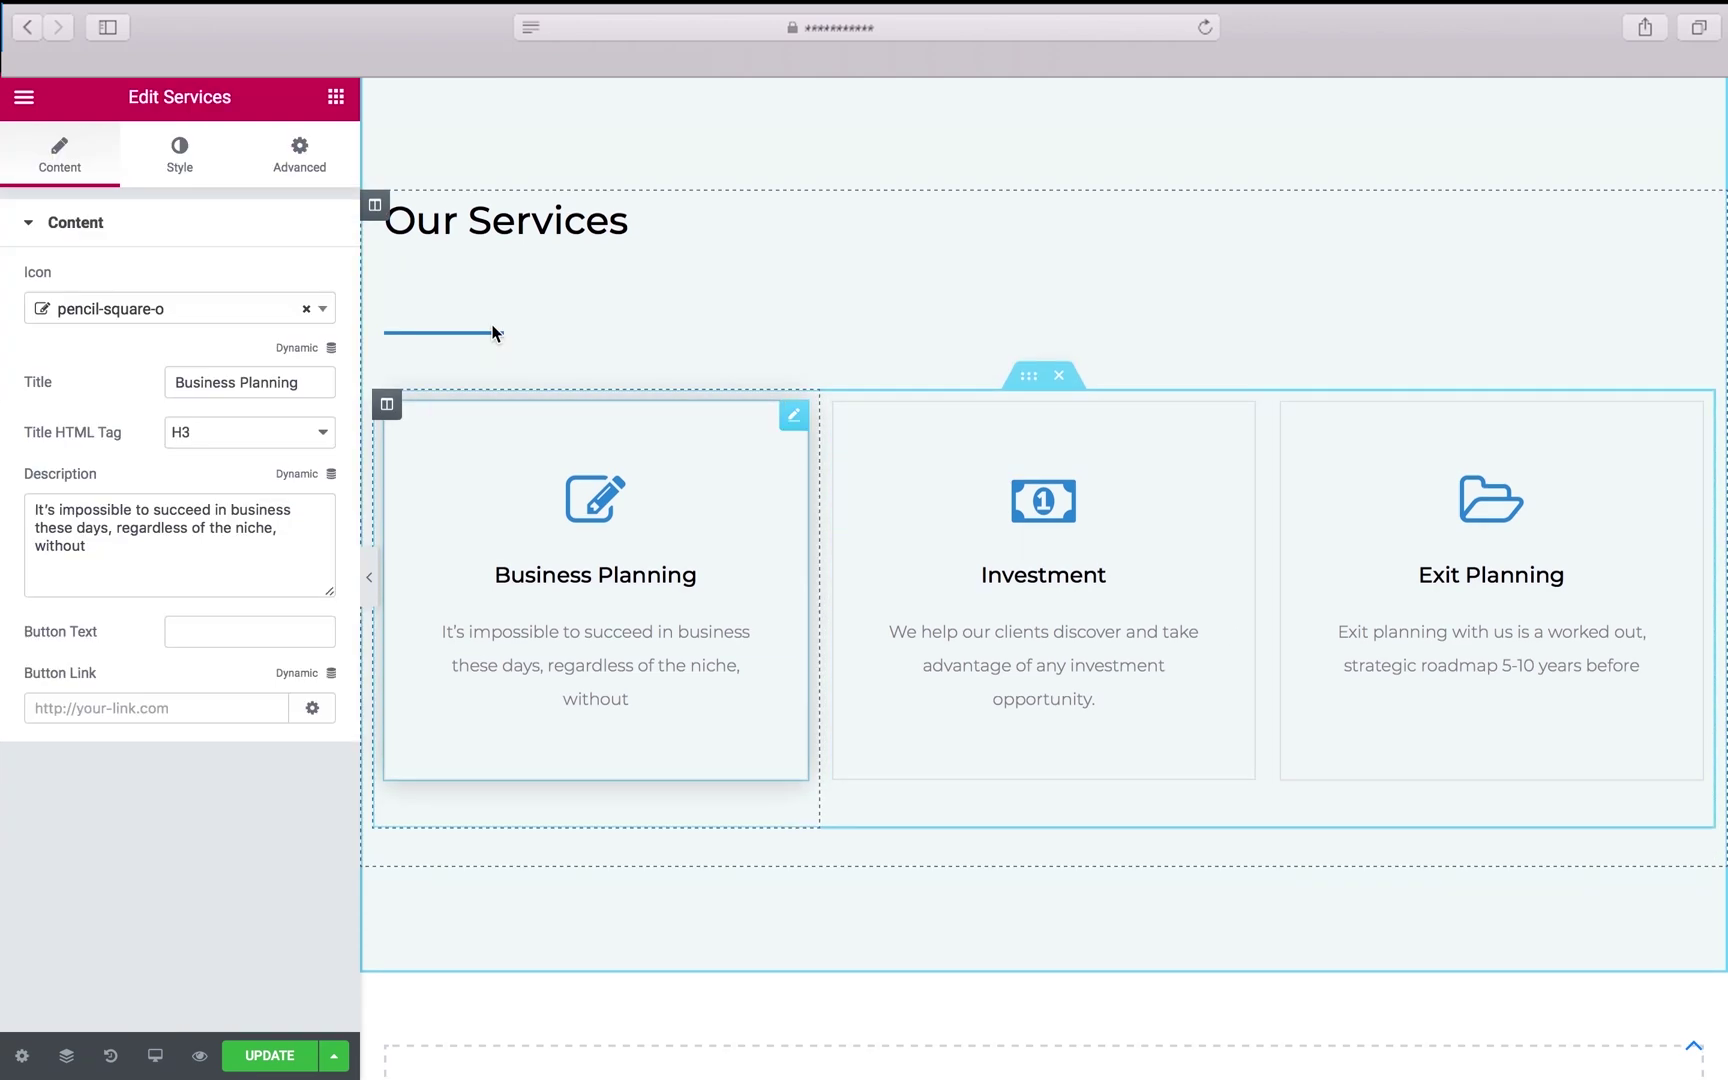
{"action": "left_click", "coordinate": [292, 346]}
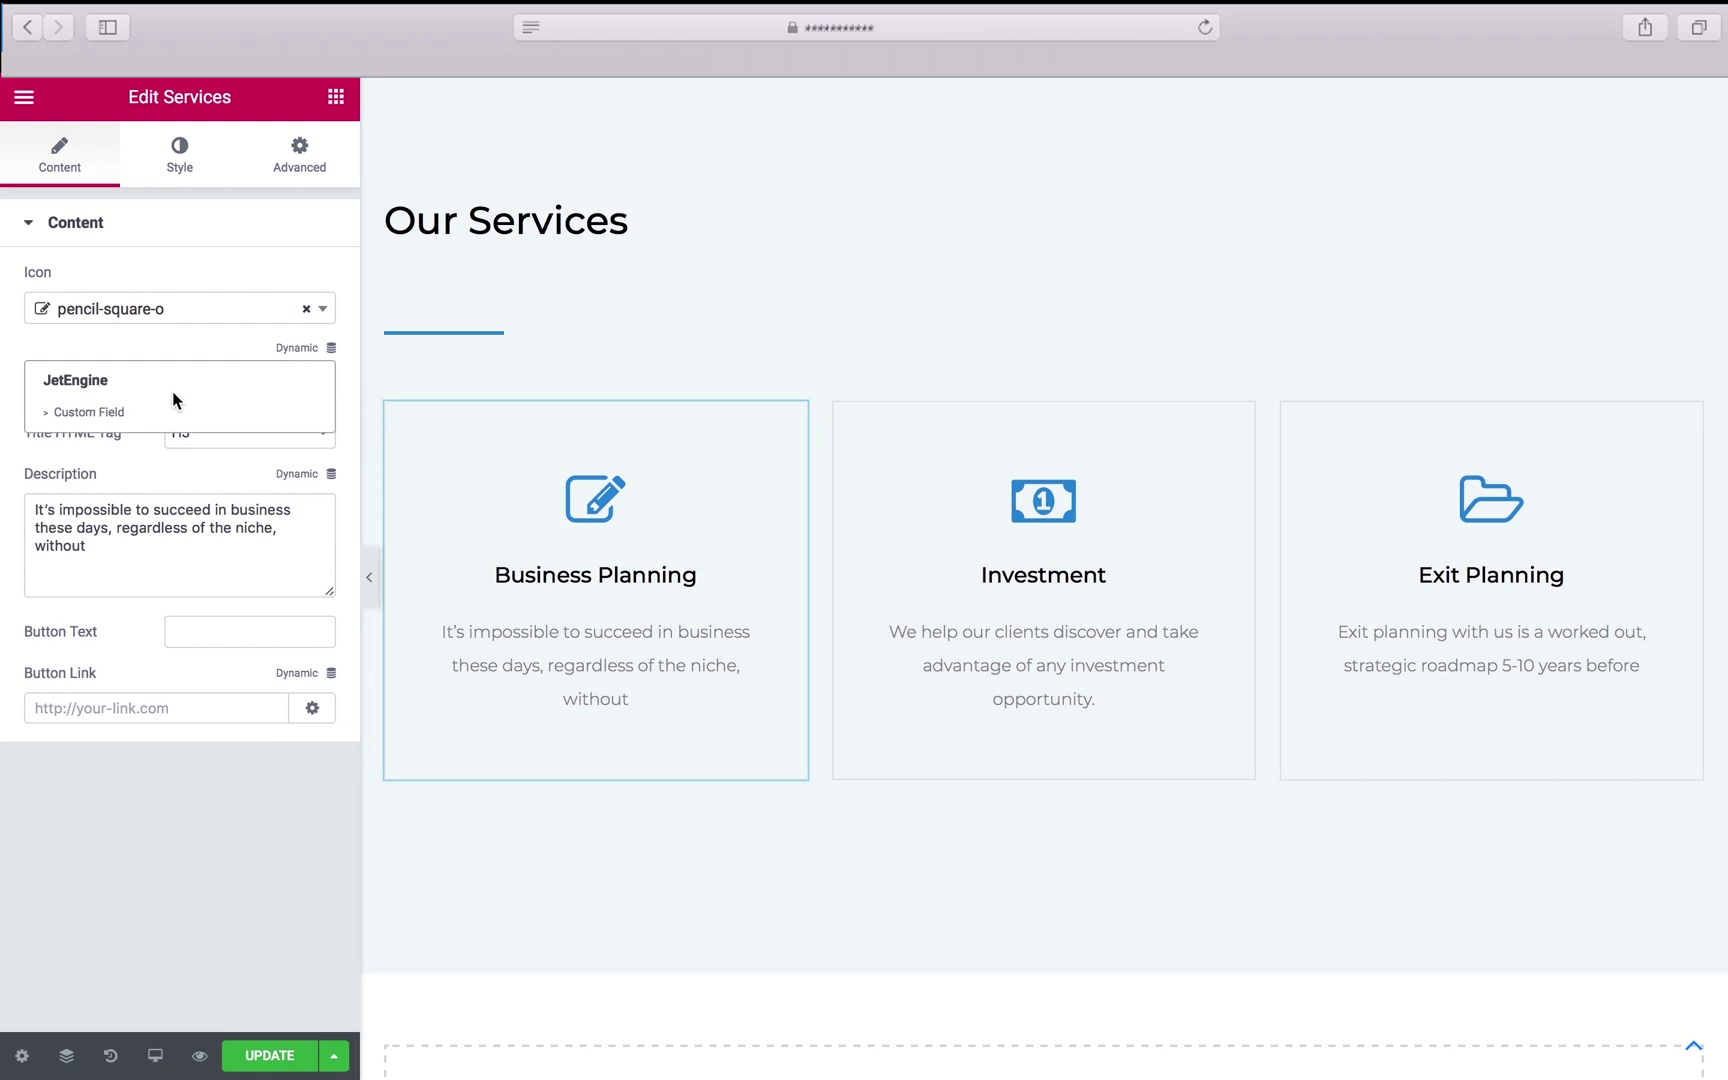
{"action": "left_click", "coordinate": [115, 414]}
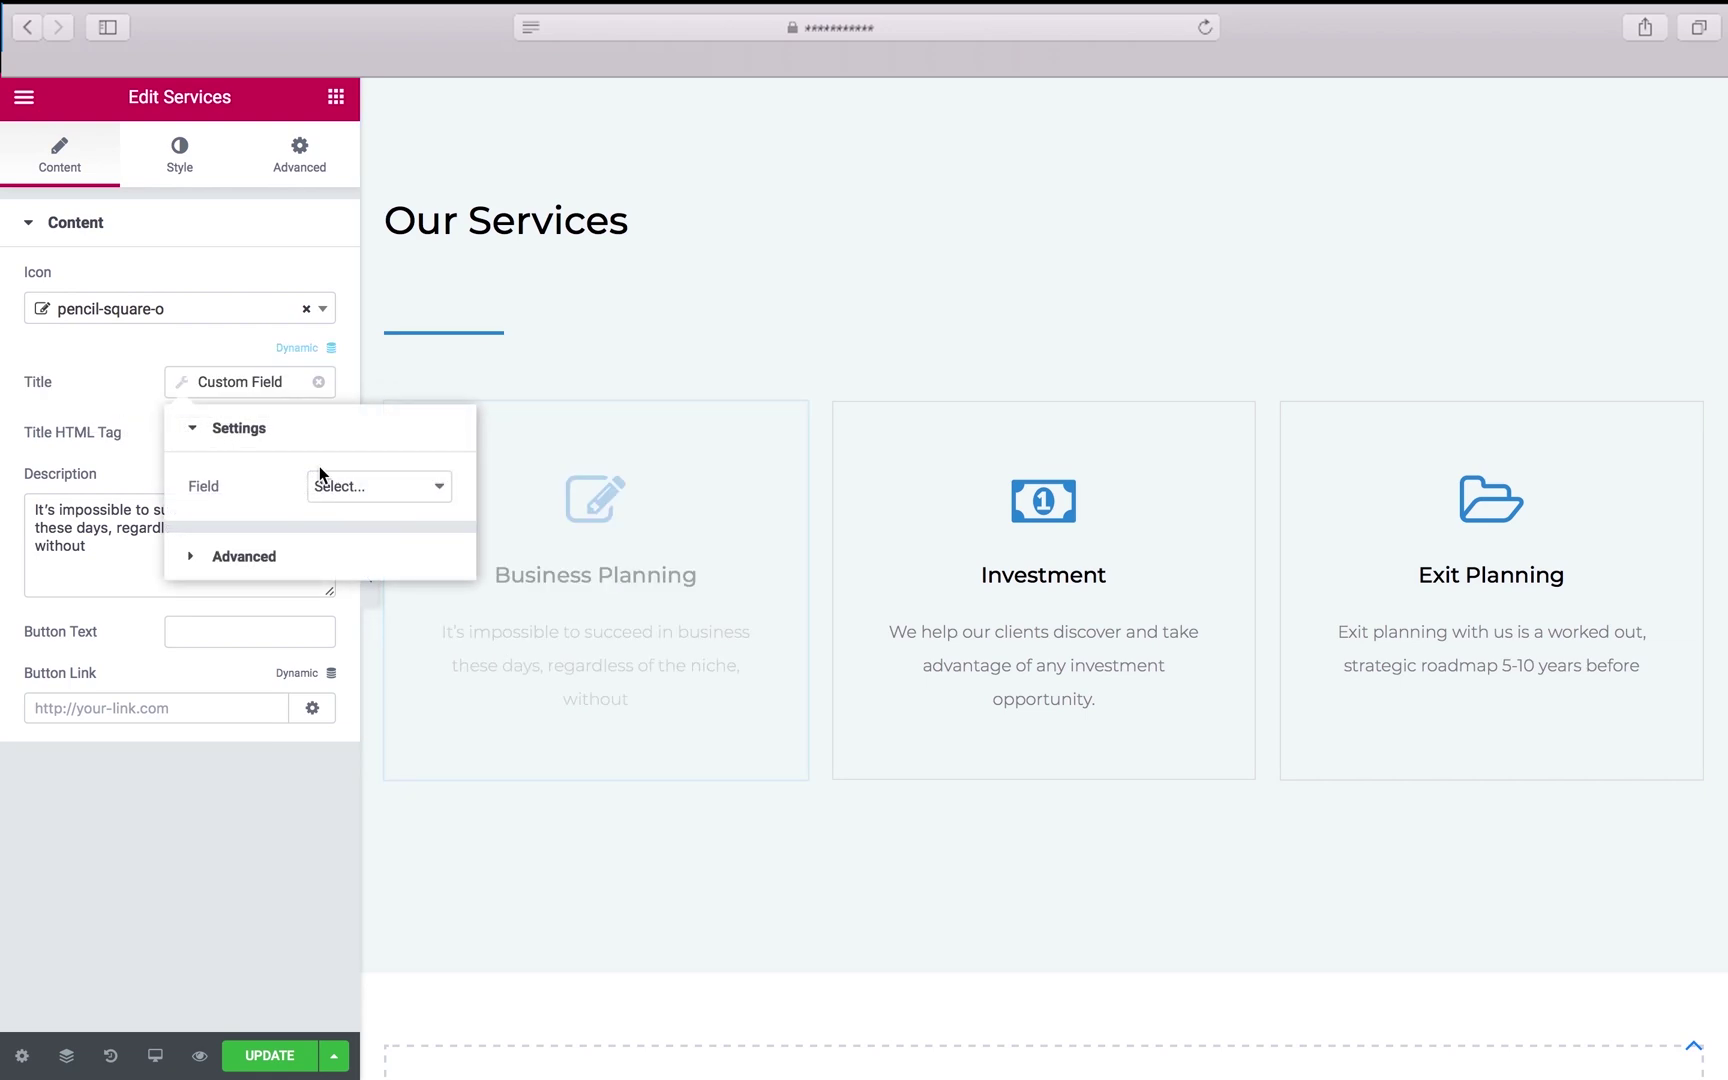
{"action": "left_click", "coordinate": [421, 489]}
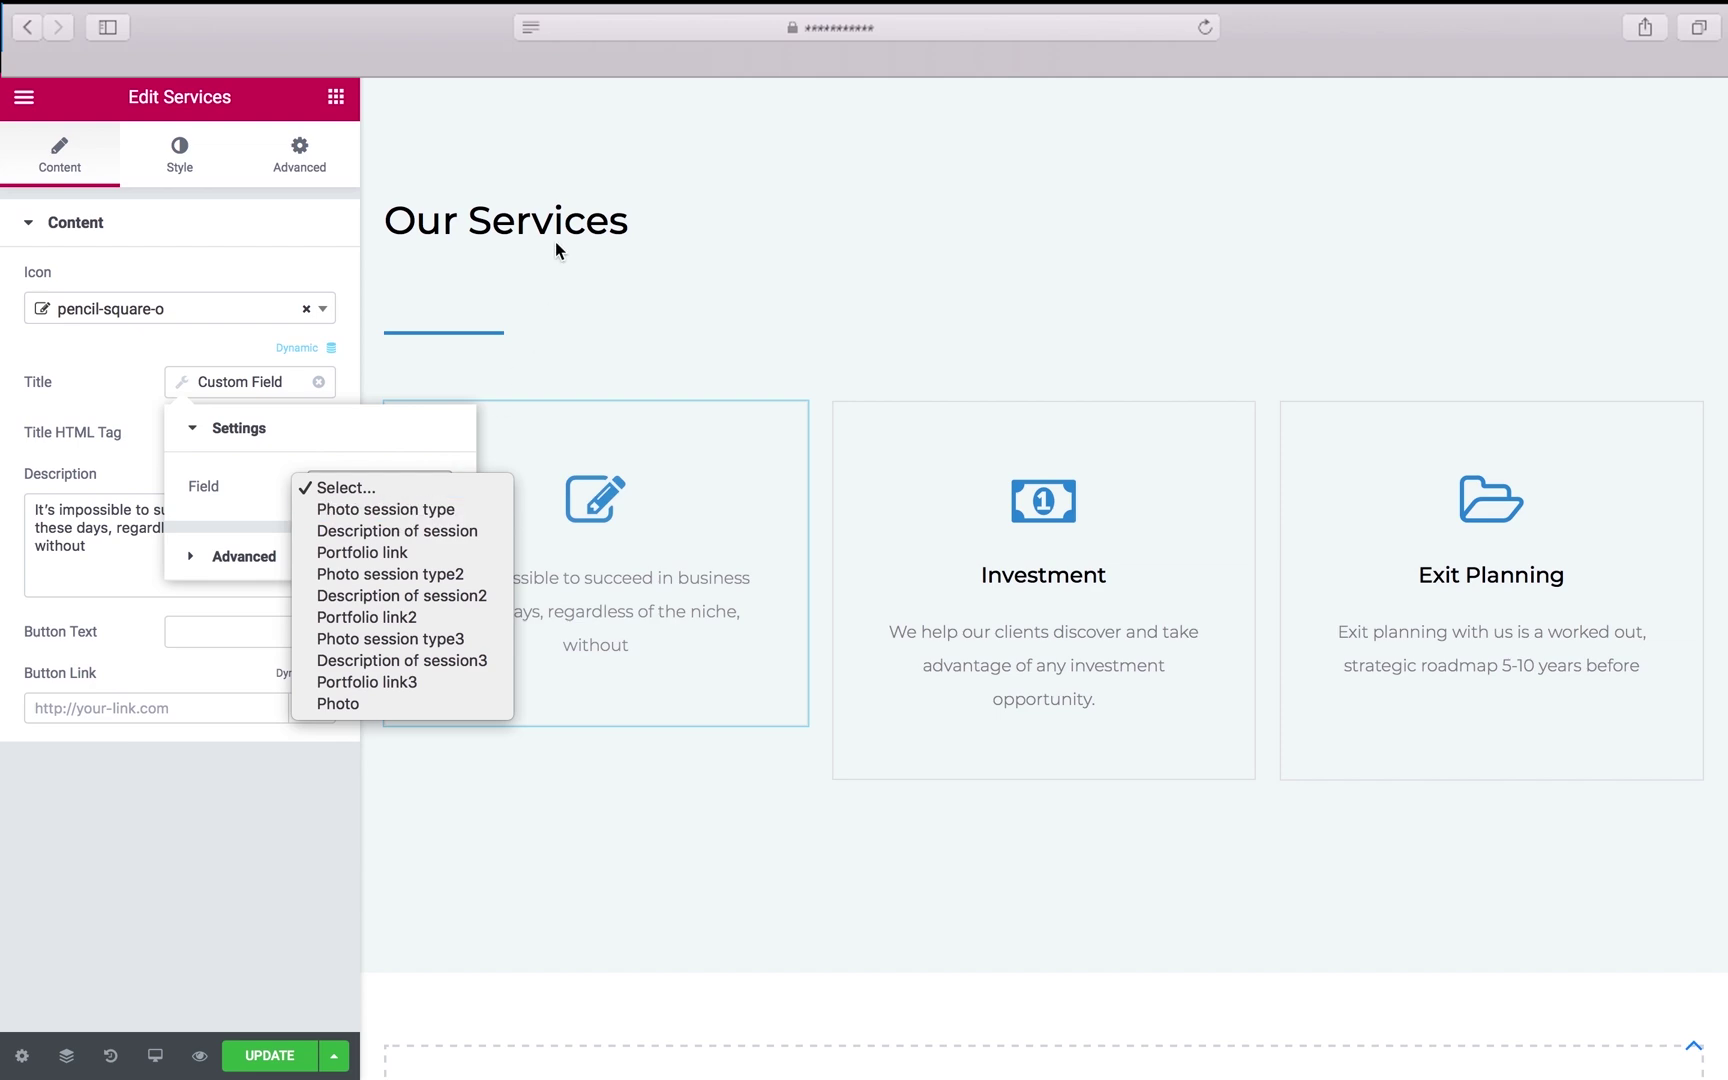
{"action": "key", "text": "Escape"}
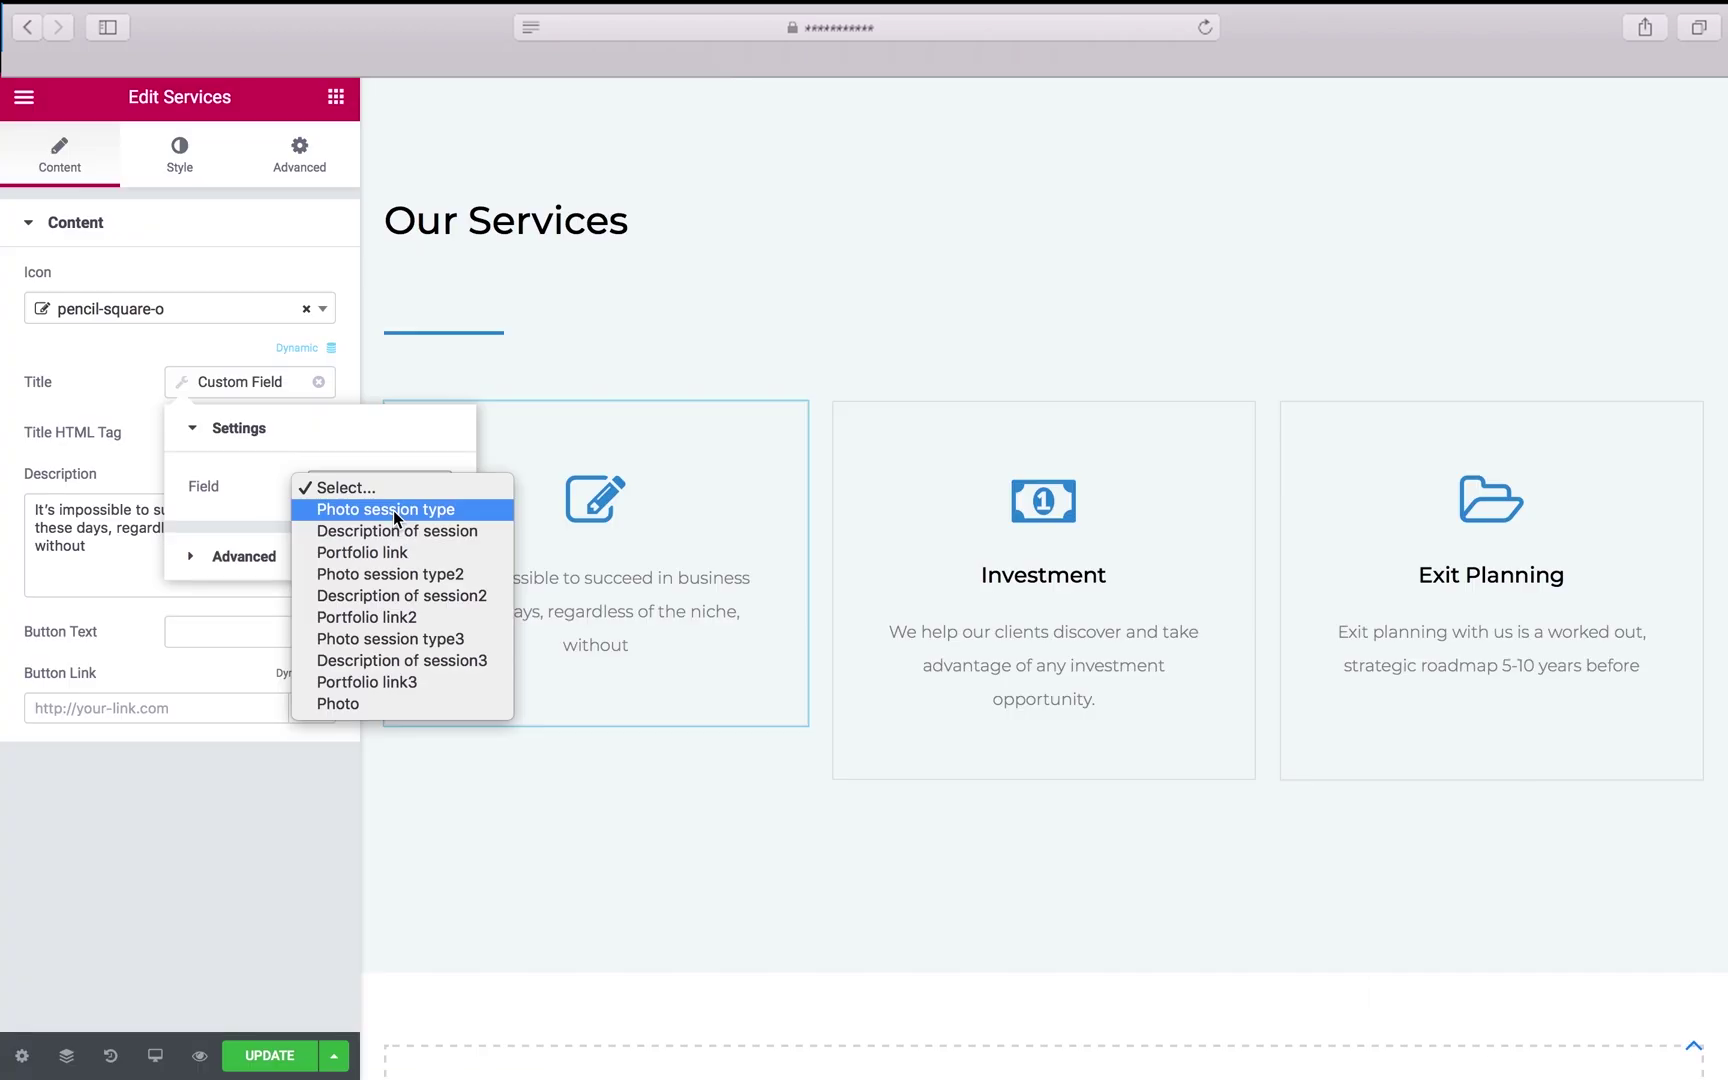
{"action": "left_click", "coordinate": [393, 510]}
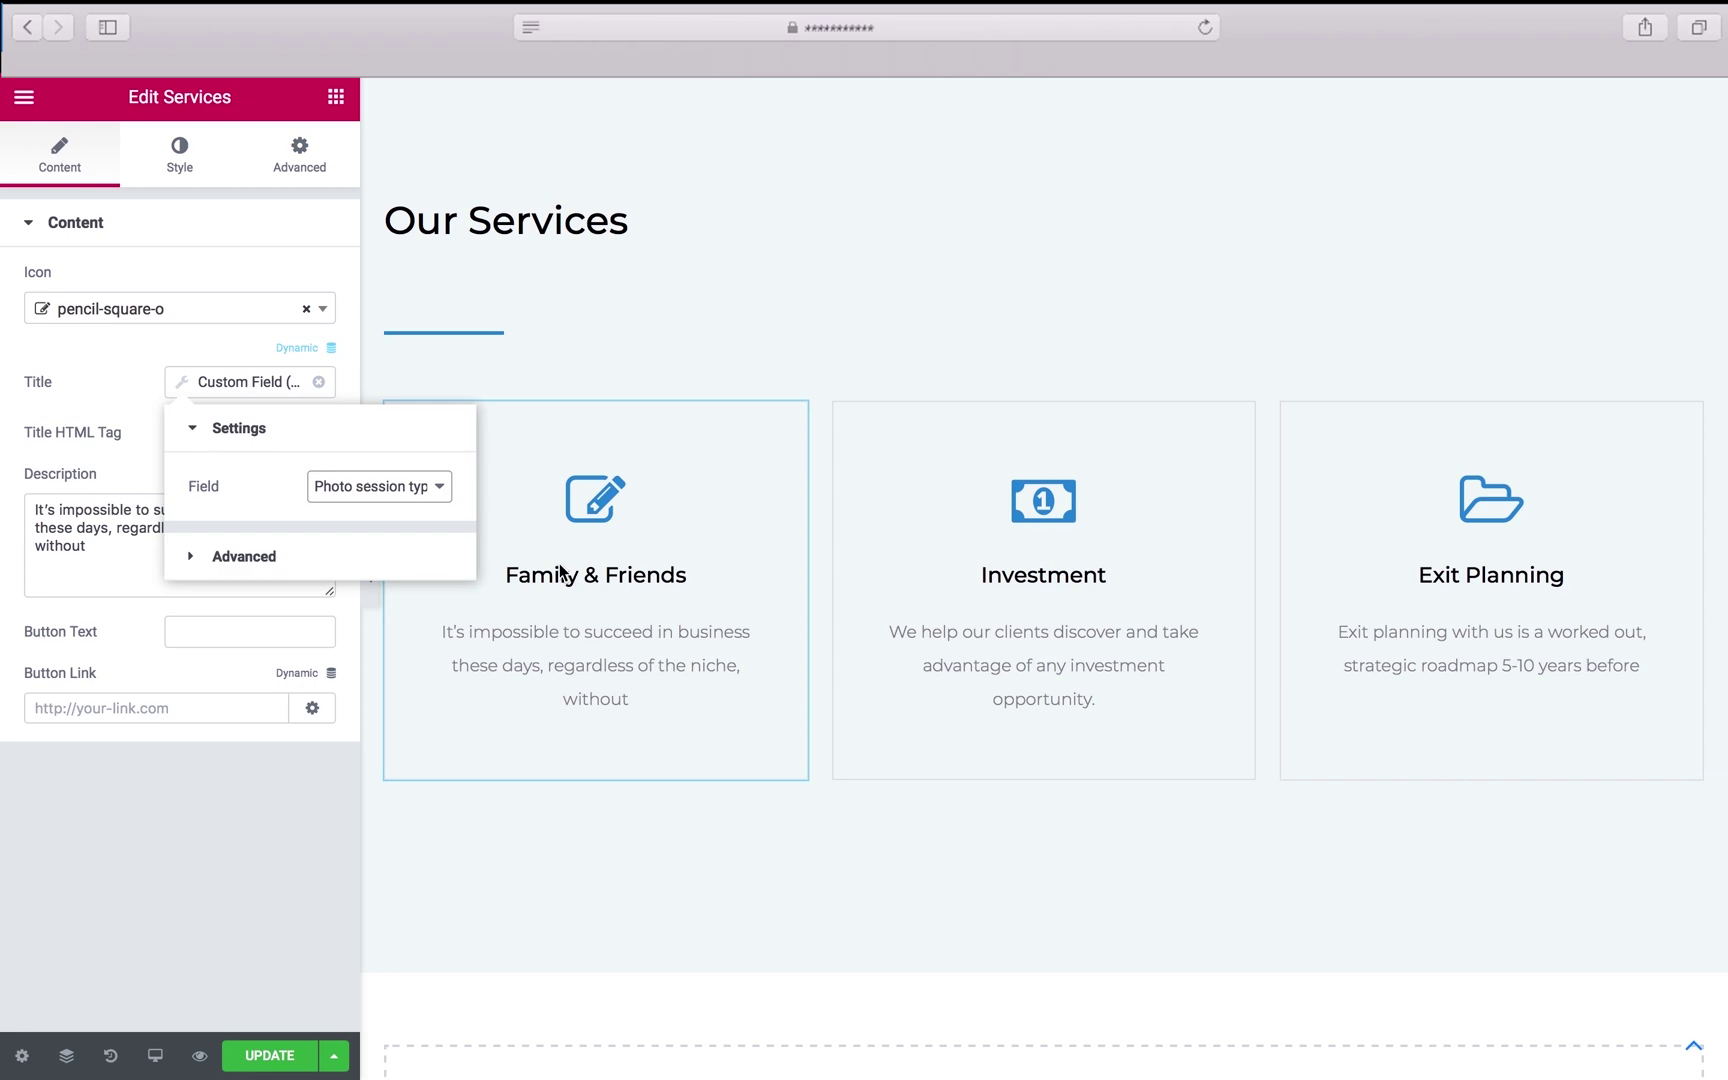
Bind the first card's description to the JetEngine 'Description of session' custom field.
{"action": "left_click", "coordinate": [238, 488]}
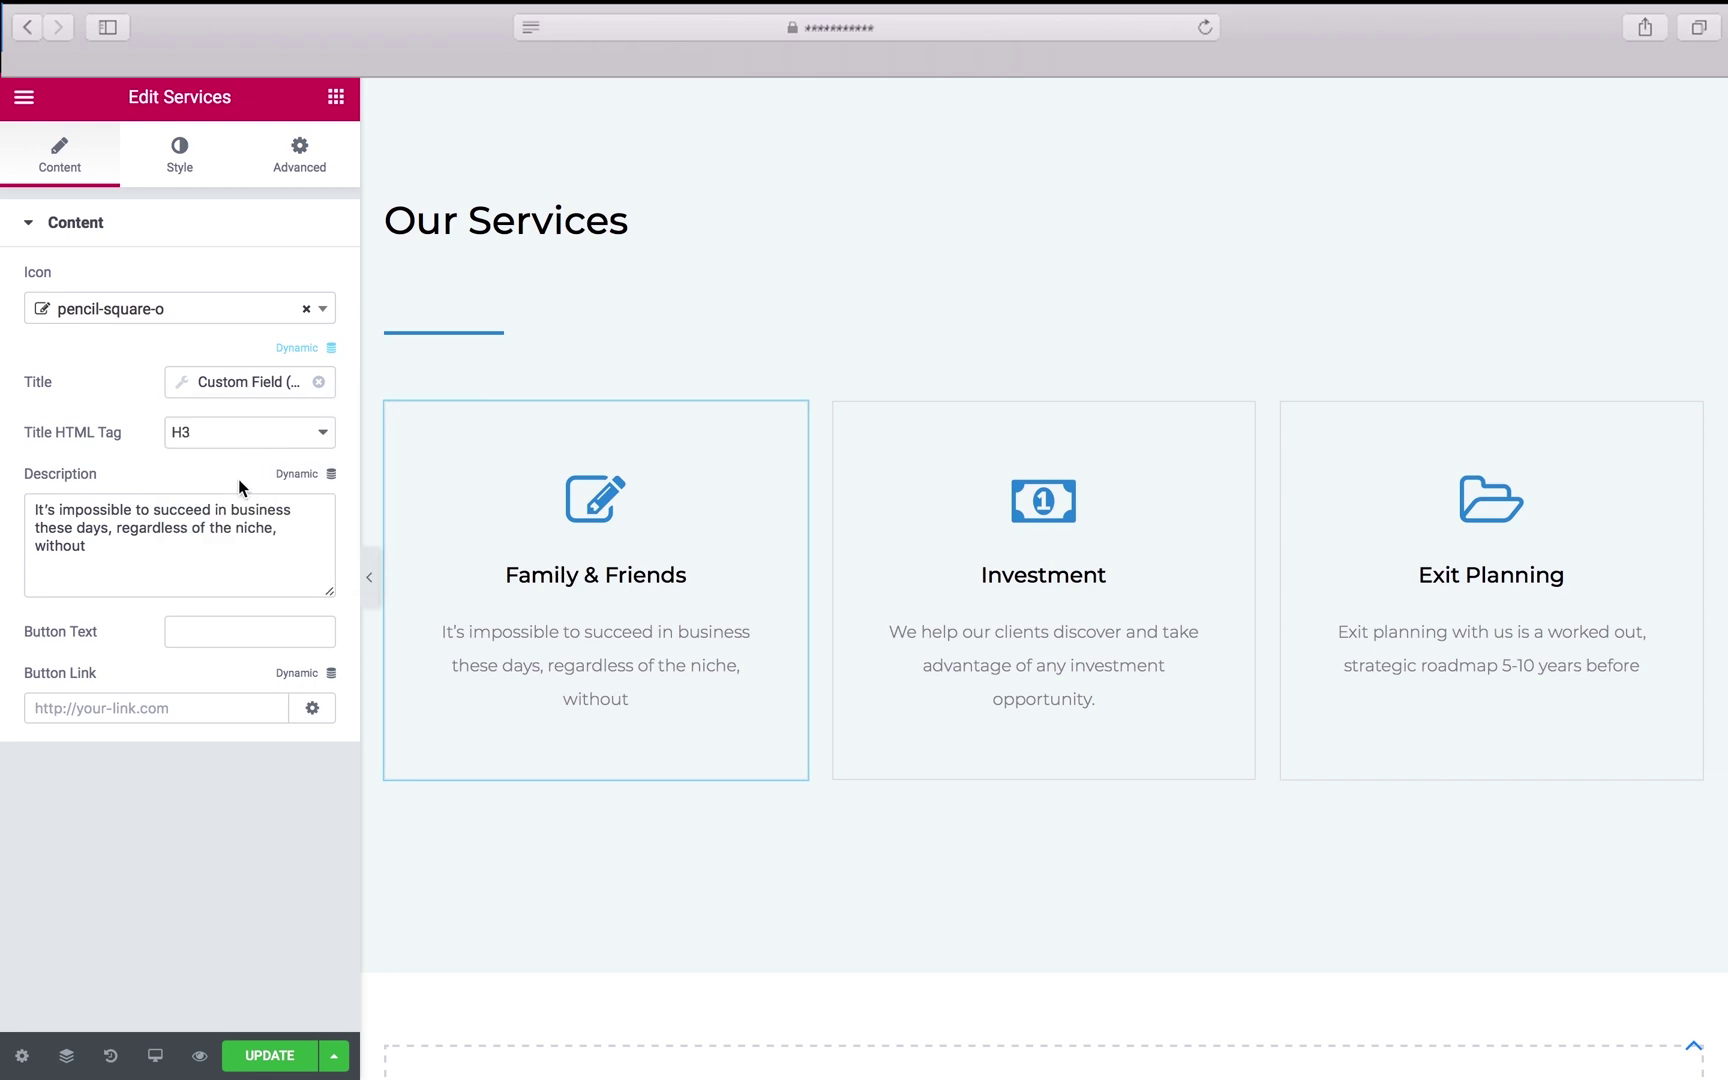
{"action": "left_click", "coordinate": [296, 483]}
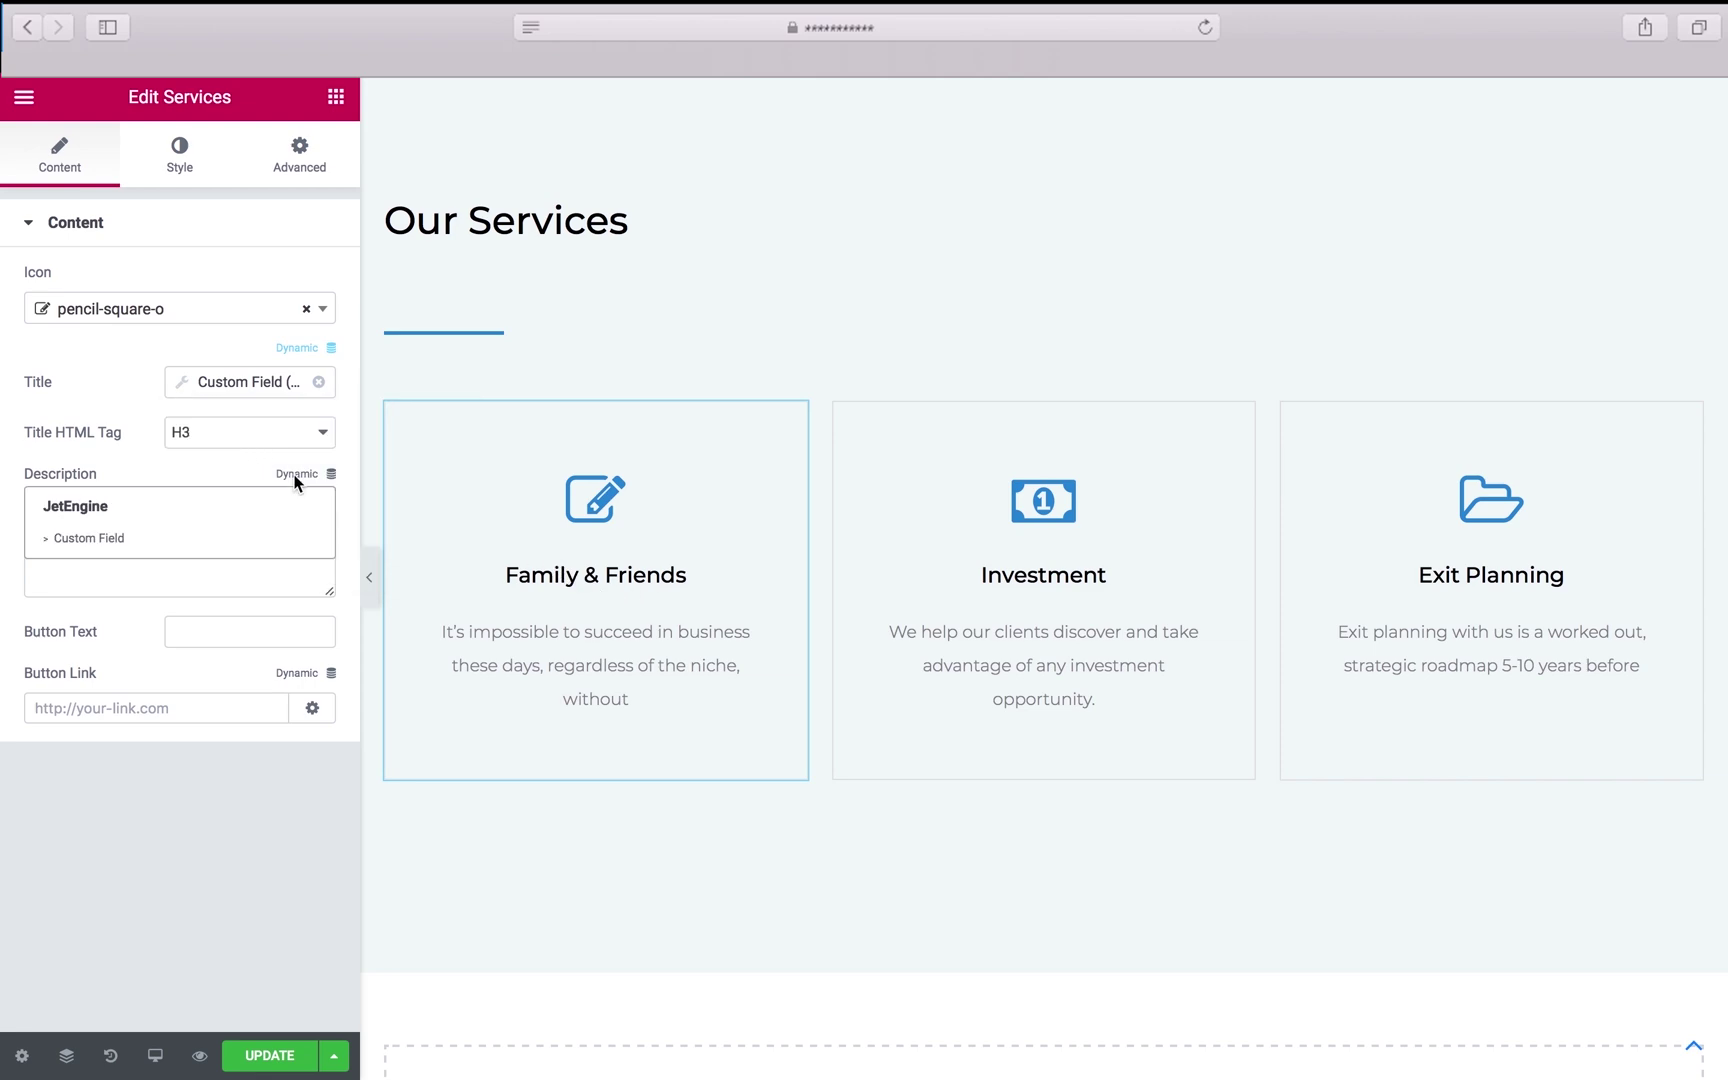
{"action": "left_click", "coordinate": [104, 543]}
{"action": "left_click", "coordinate": [250, 618]}
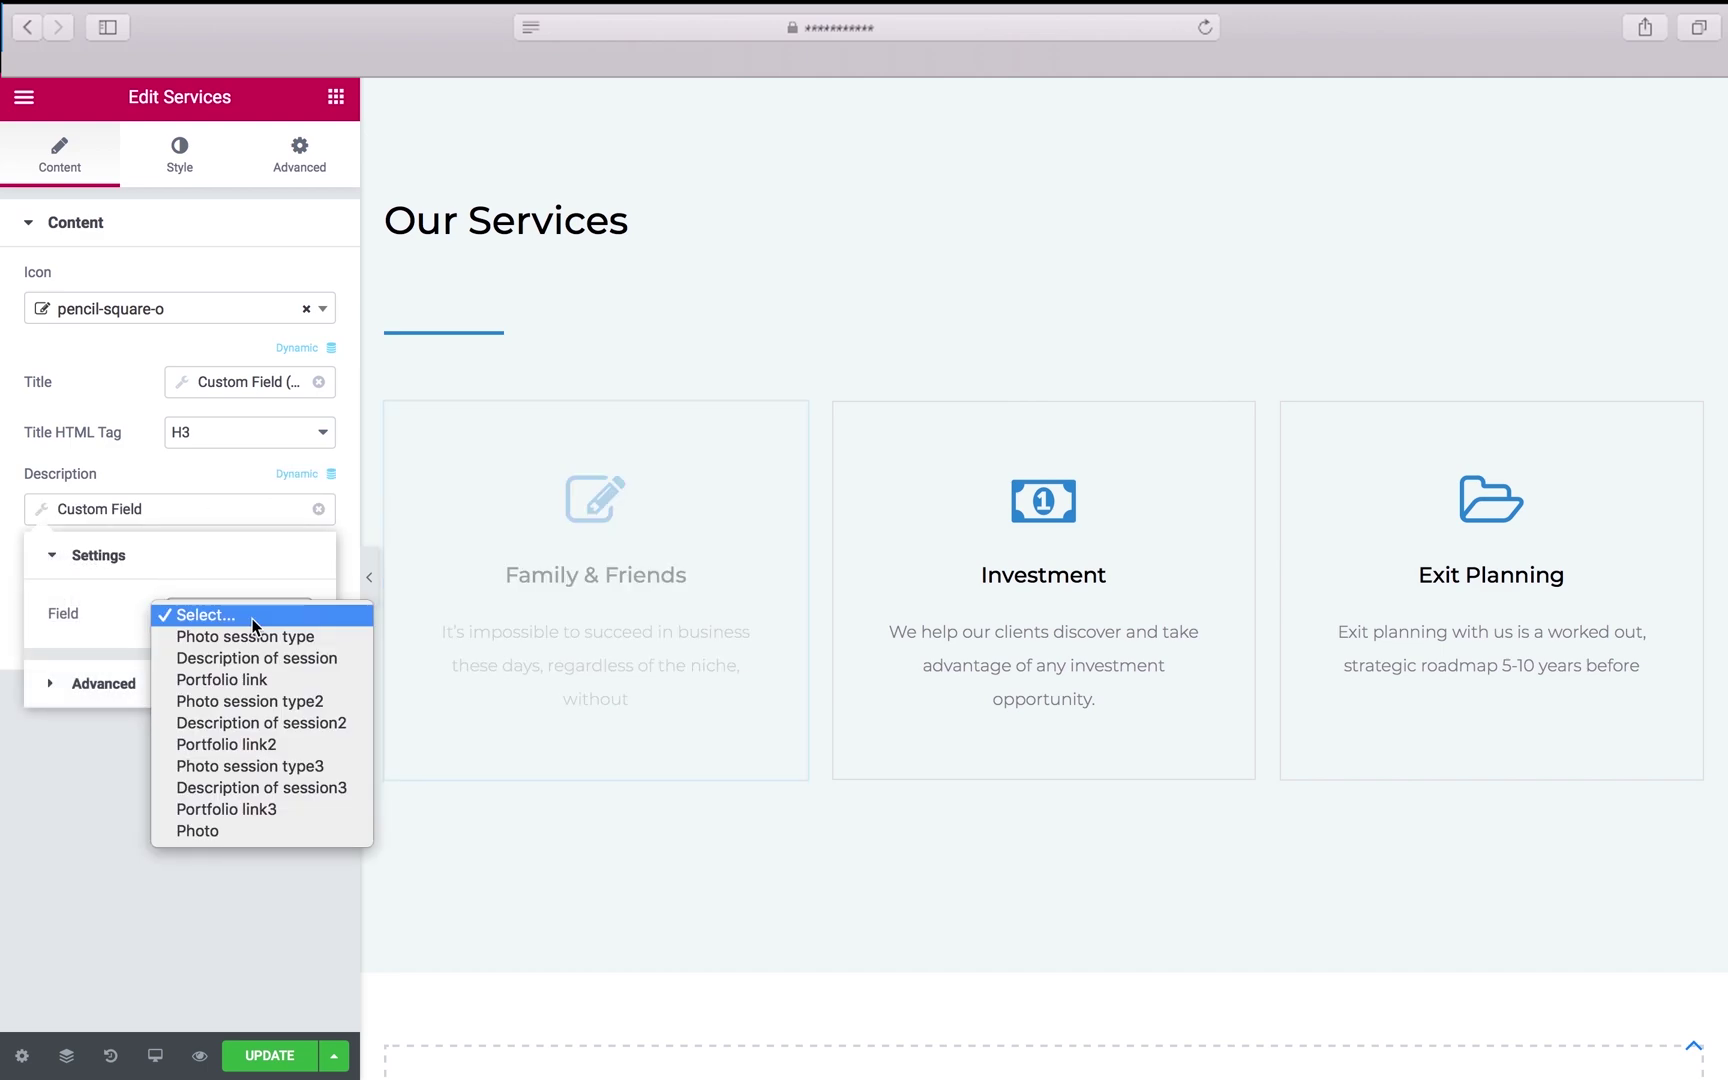
{"action": "left_click", "coordinate": [235, 660]}
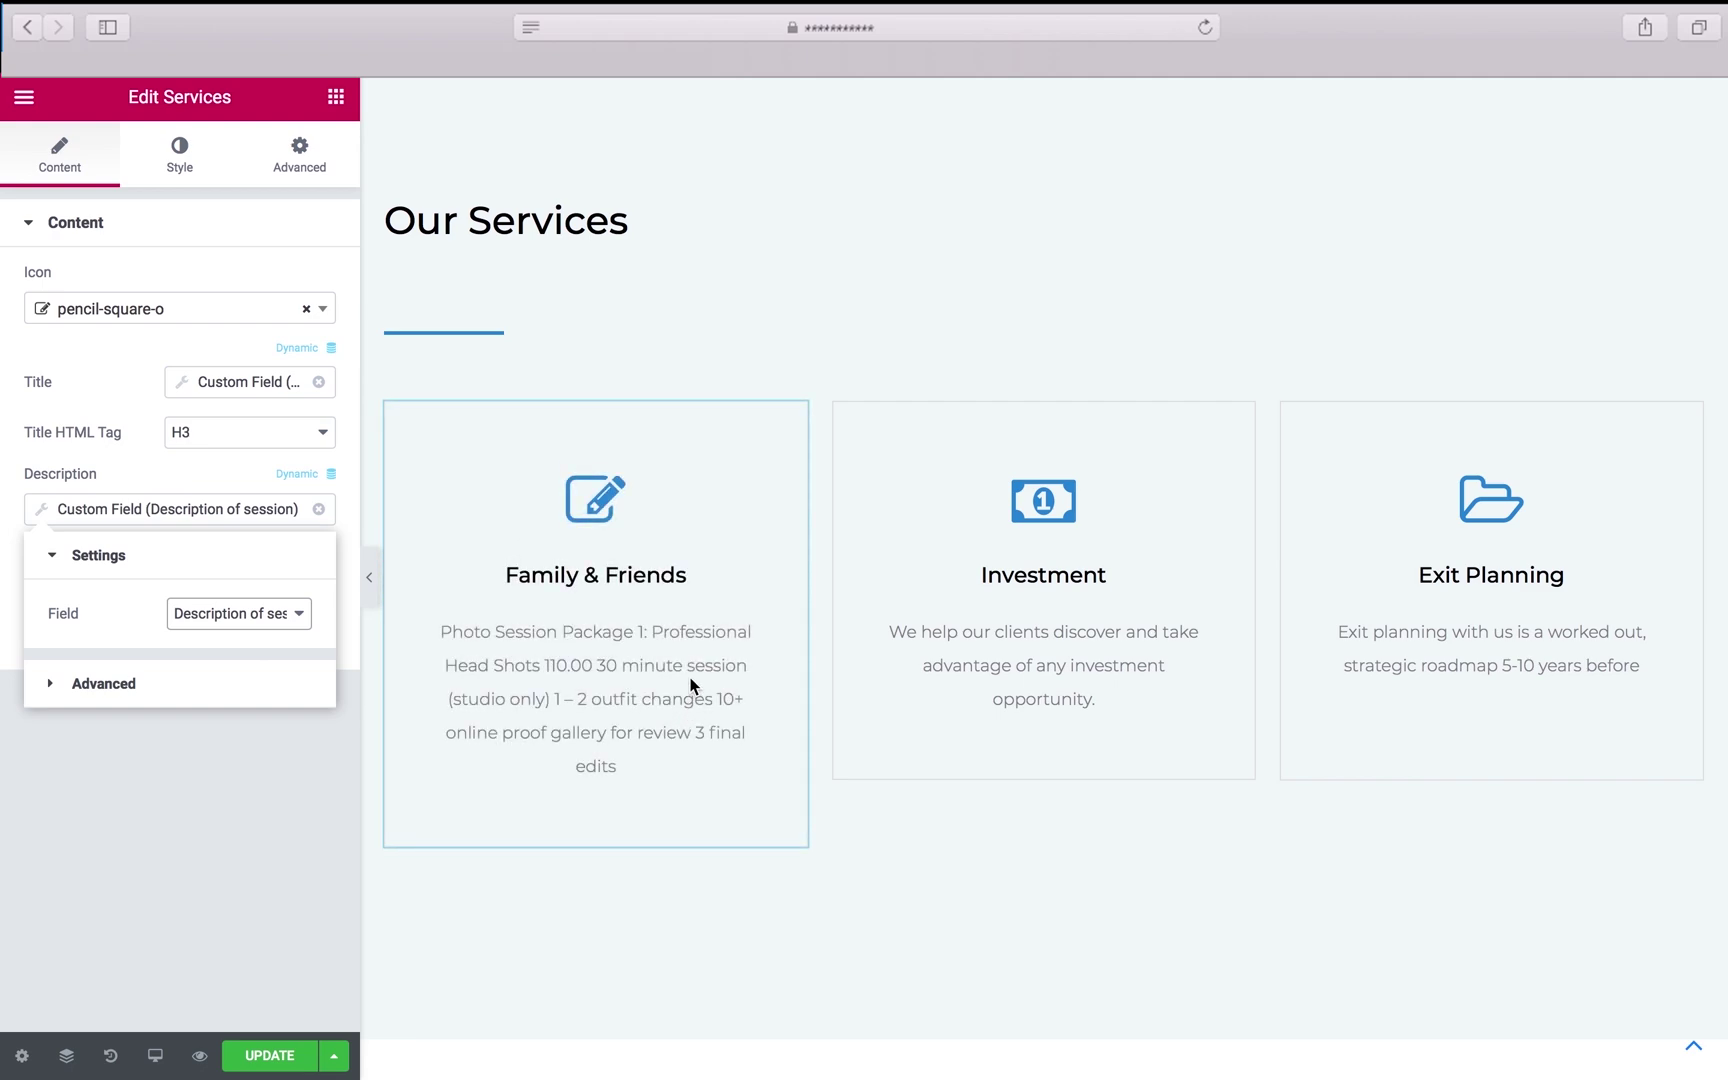
Link the card's button to the 'Portfolio link' custom field and label it 'View More'.
{"action": "left_click", "coordinate": [331, 601]}
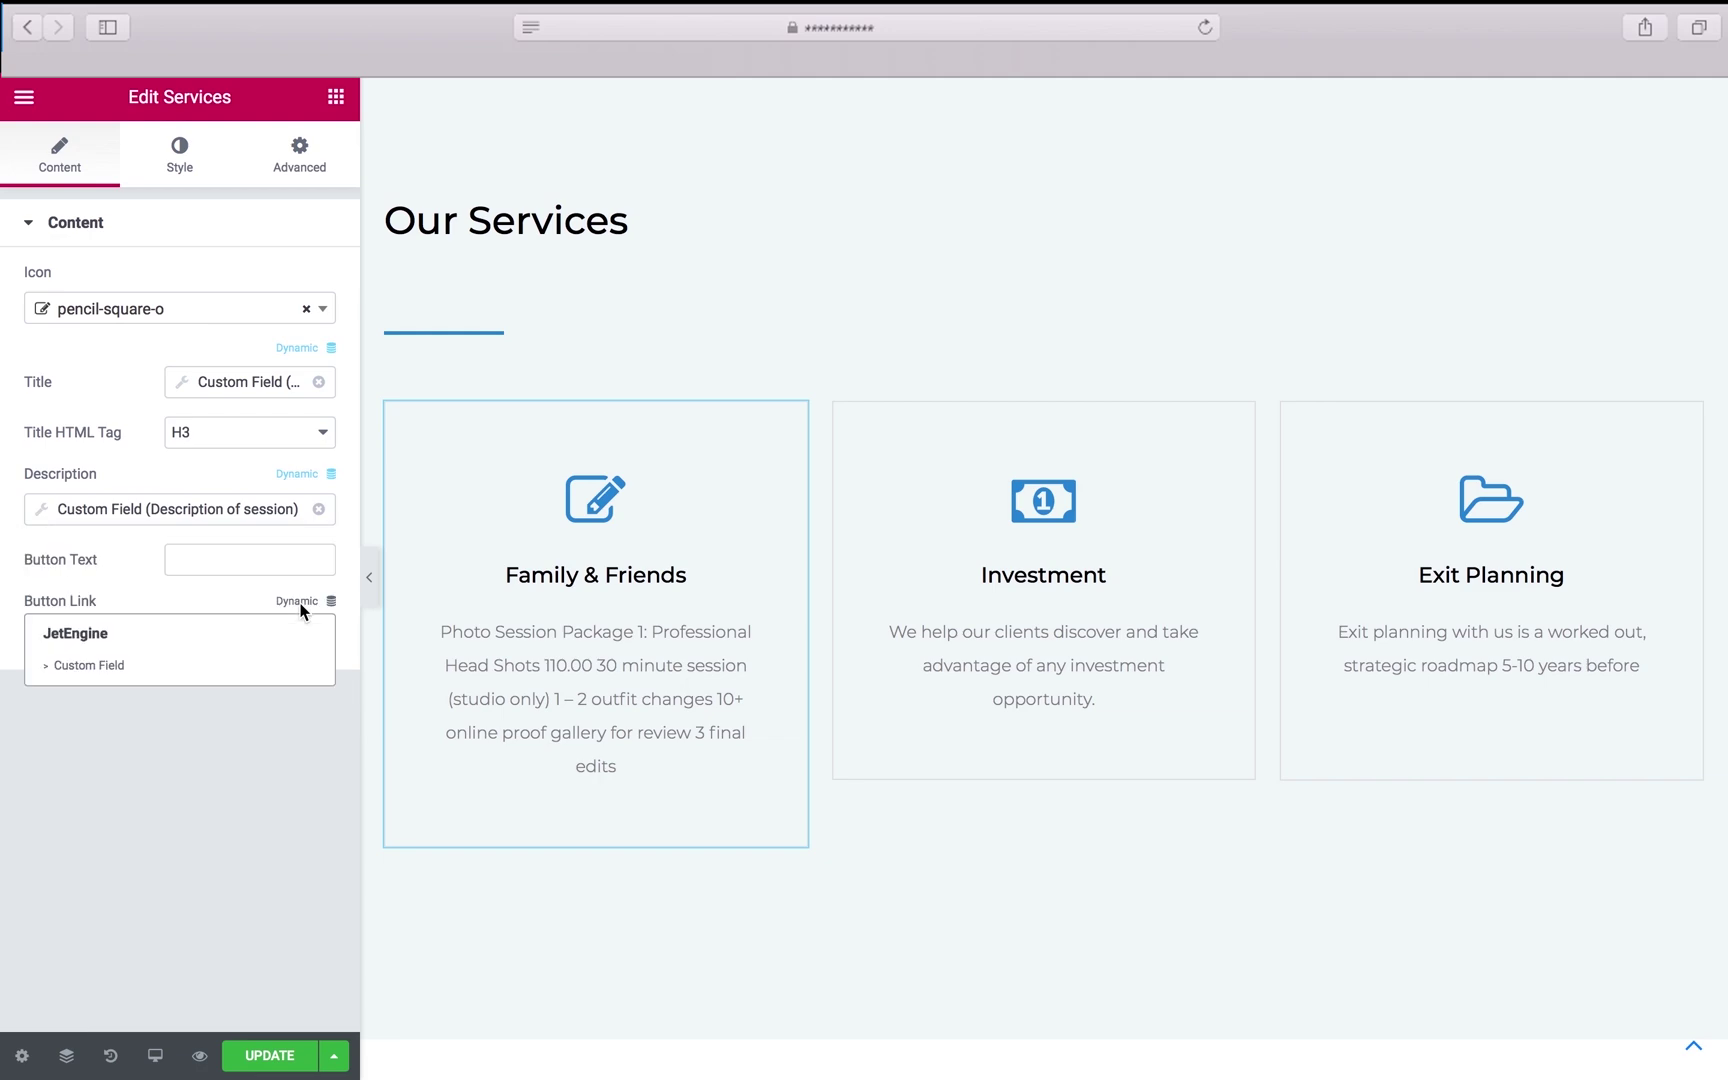
{"action": "left_click", "coordinate": [122, 670]}
{"action": "left_click", "coordinate": [240, 741]}
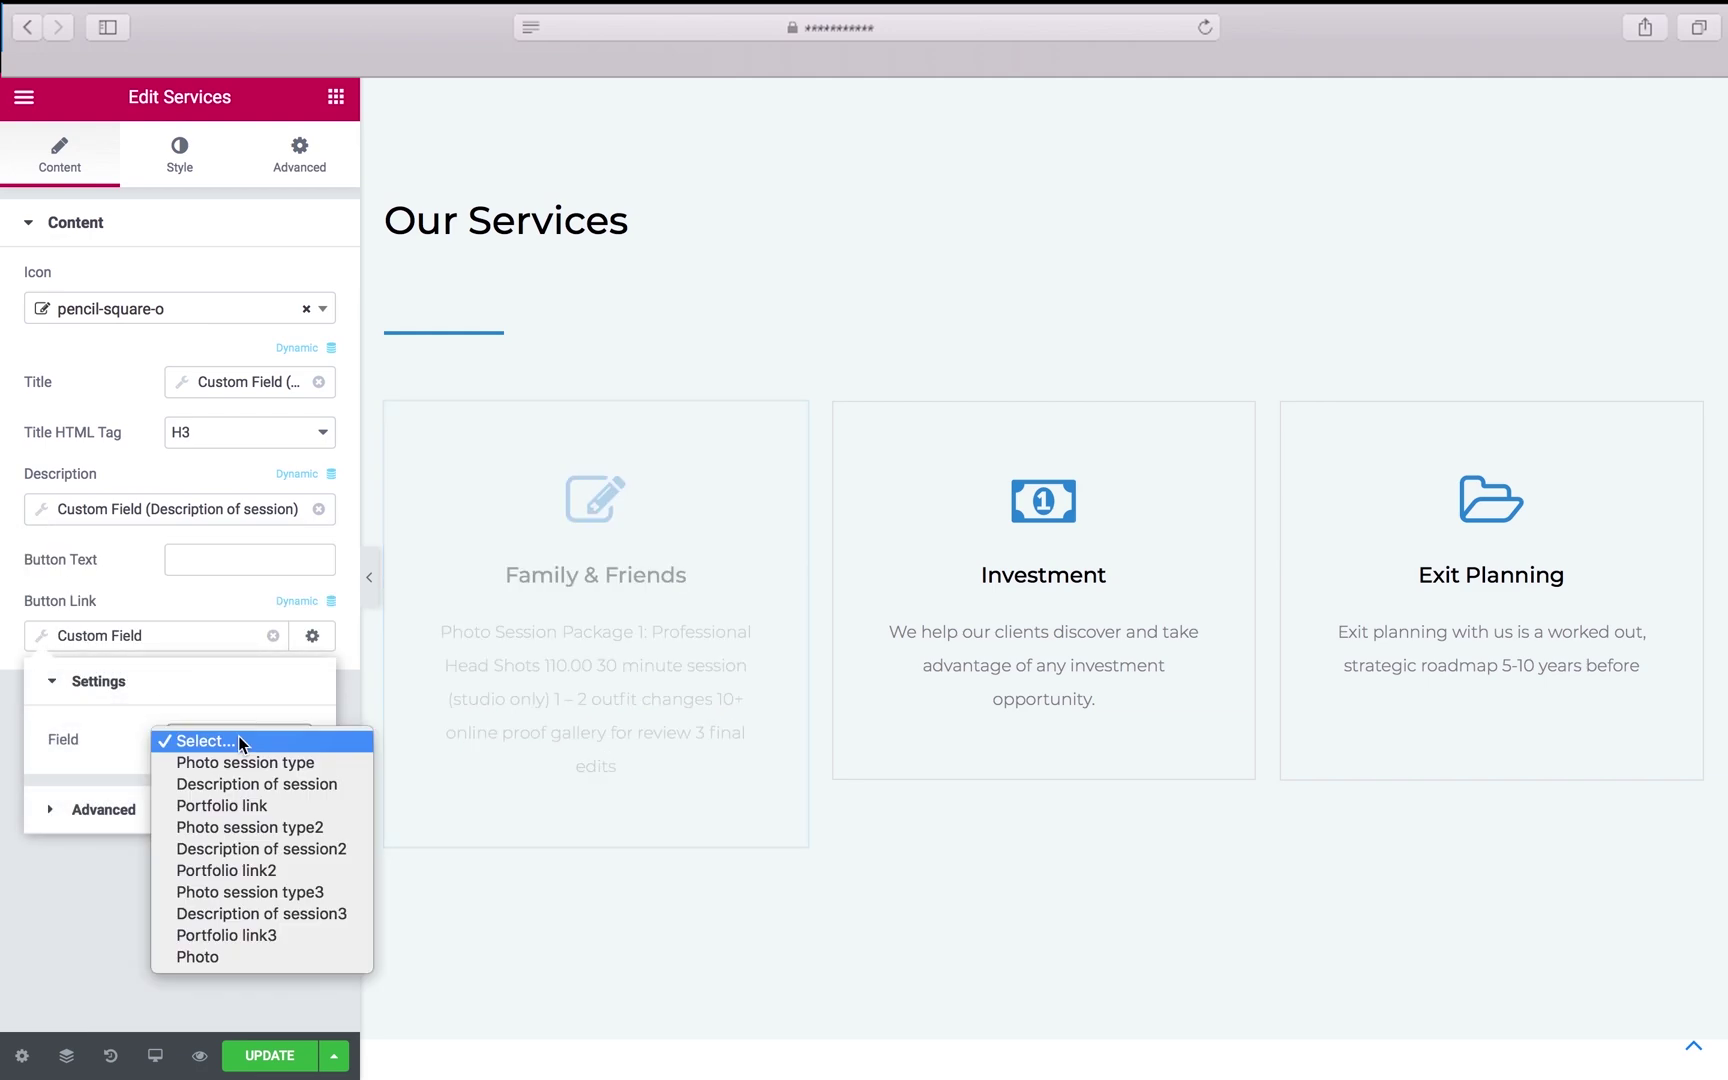
{"action": "left_click", "coordinate": [242, 812]}
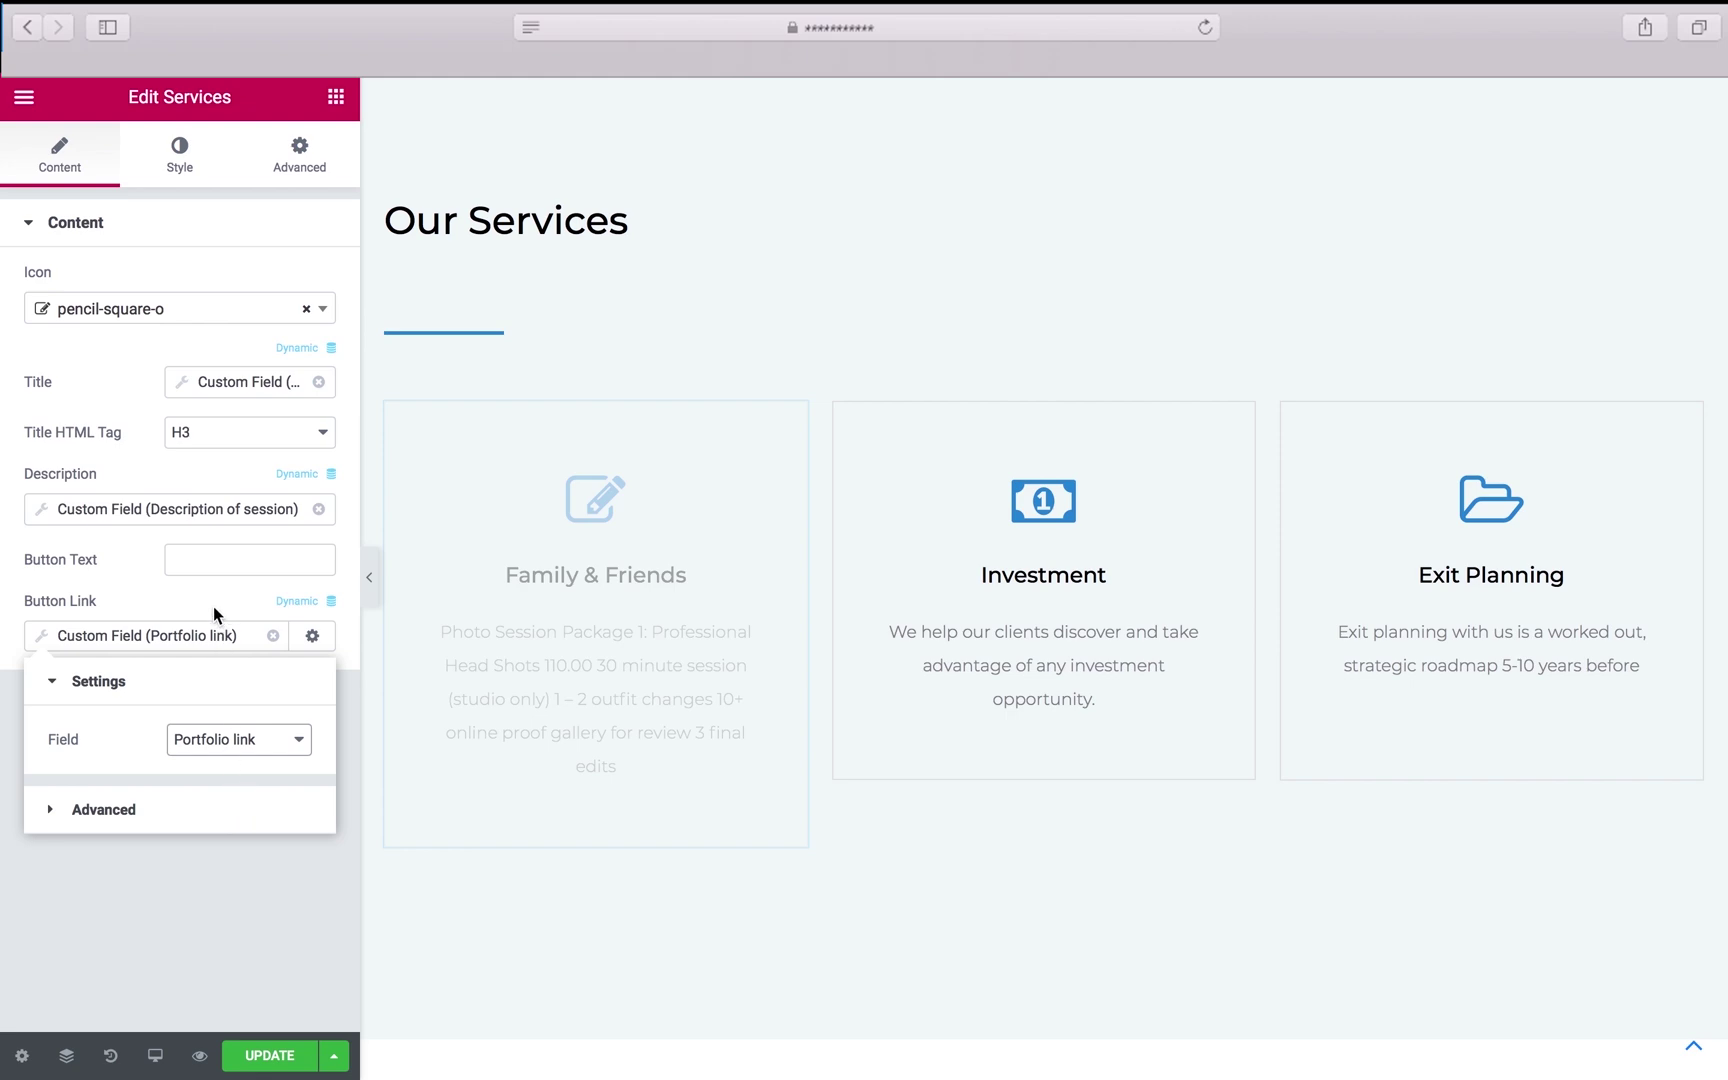
{"action": "left_click", "coordinate": [195, 547]}
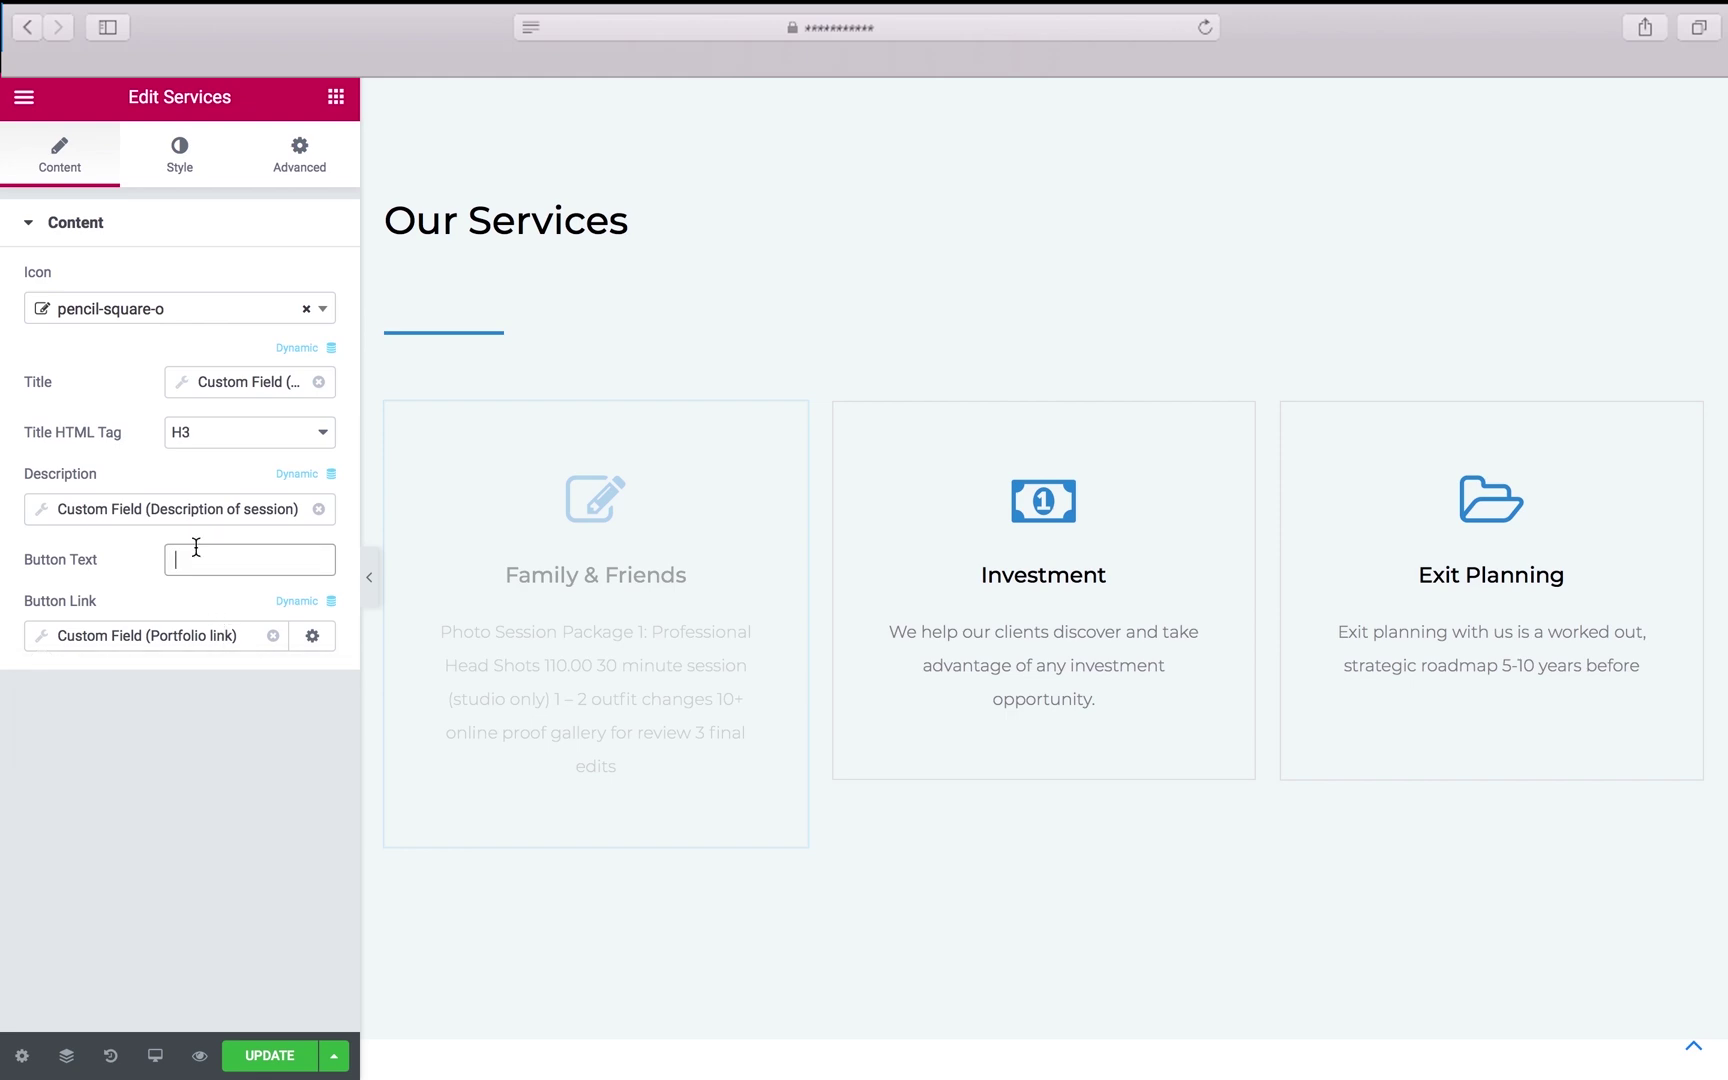
{"action": "type", "text": "ViewMore"}
{"action": "left_click", "coordinate": [209, 558]}
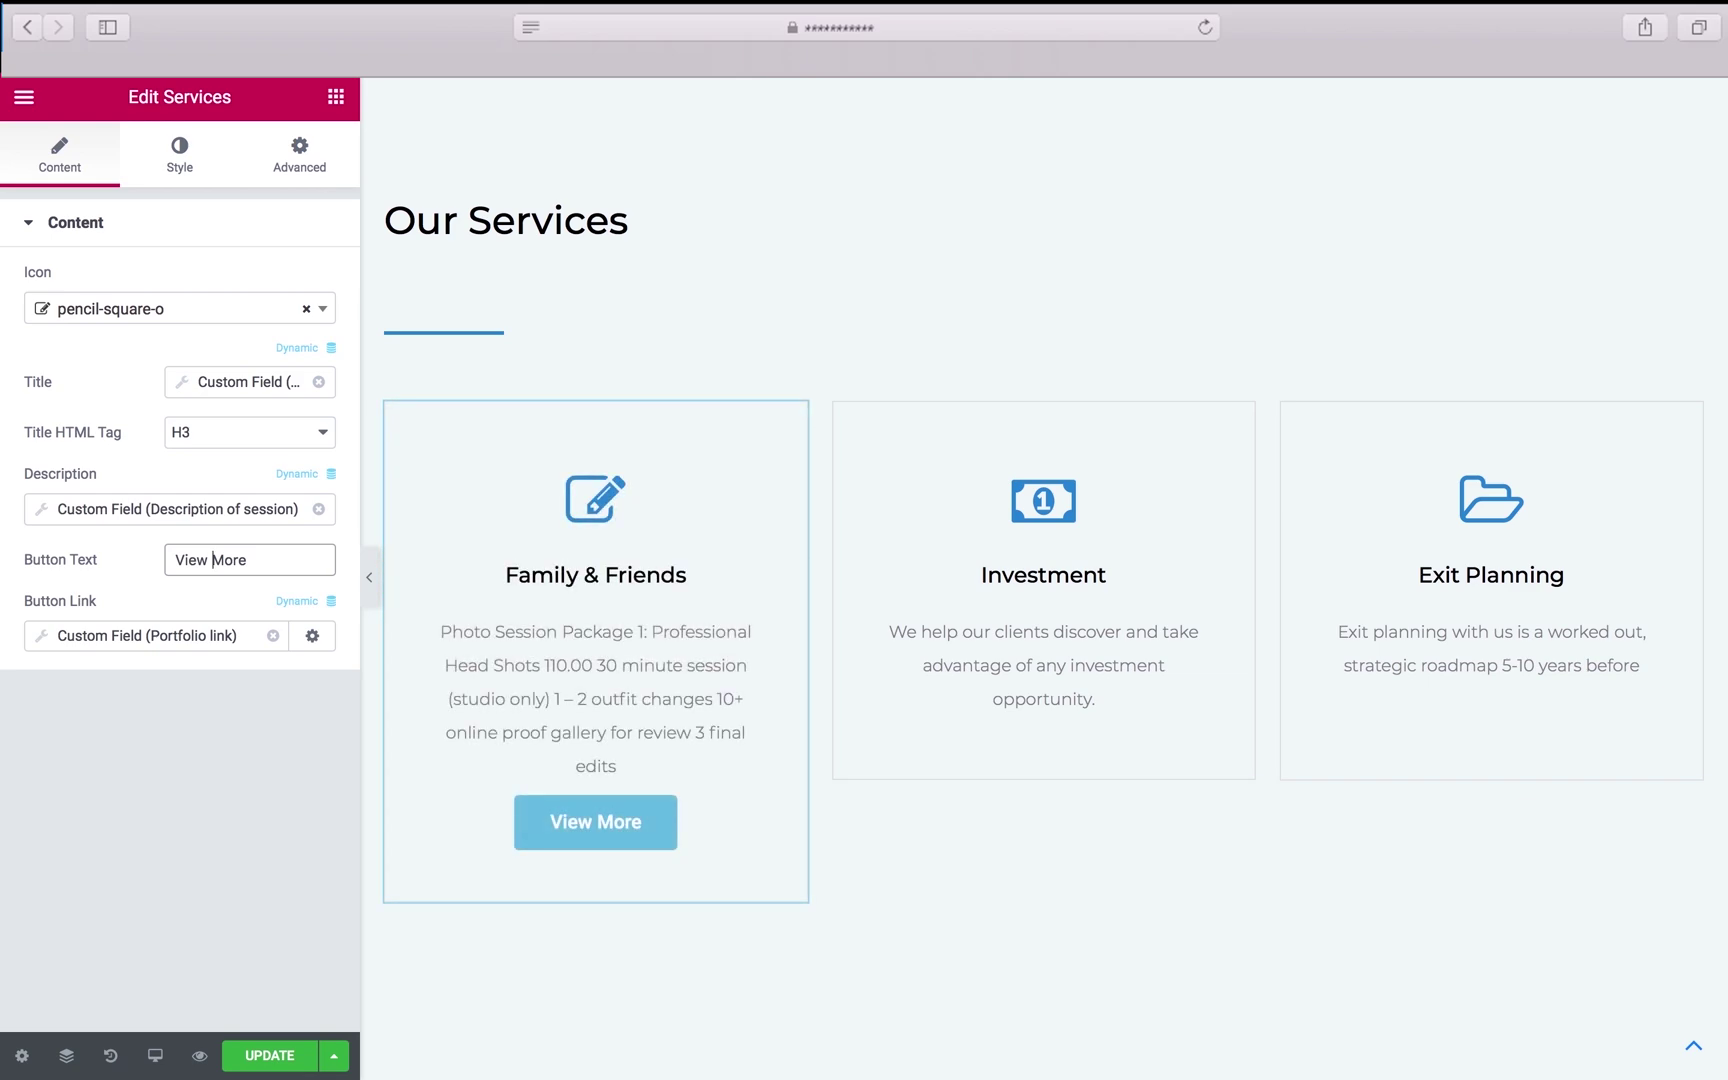
Search 'fami' and swap the pencil icon for the users-2_family icon.
{"action": "left_click", "coordinate": [324, 307]}
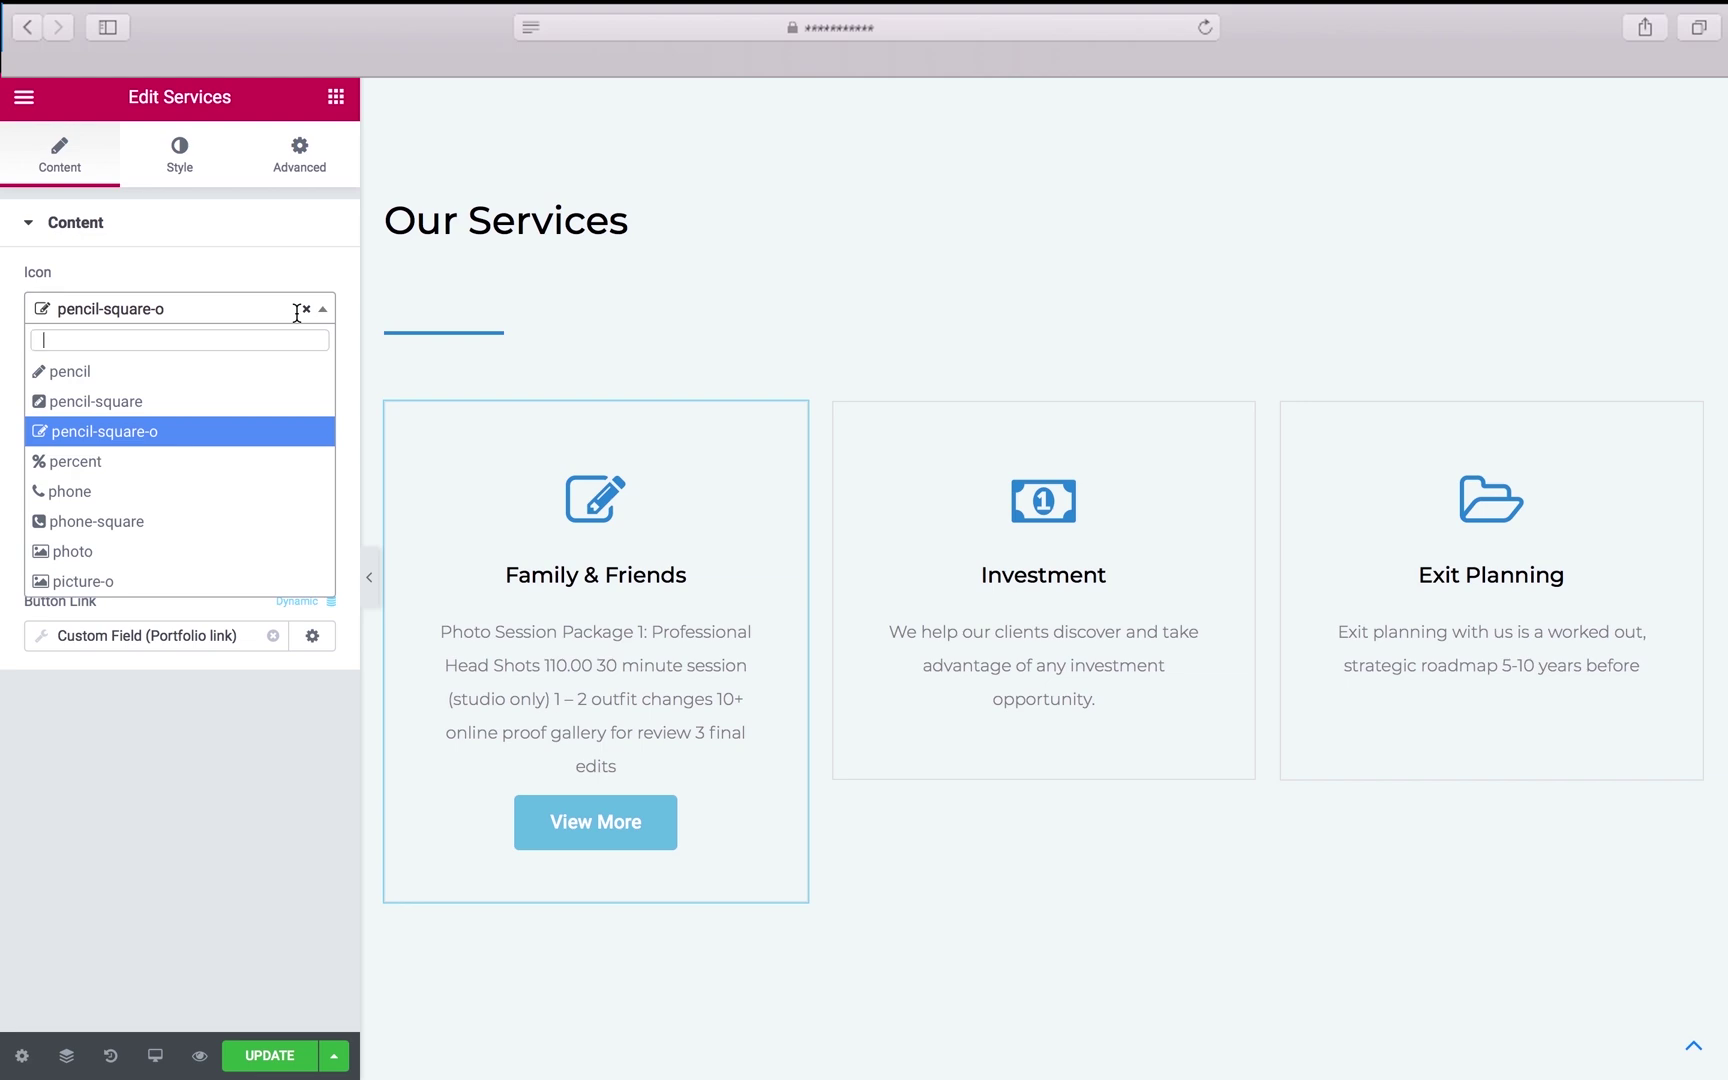
{"action": "type", "text": "fami"}
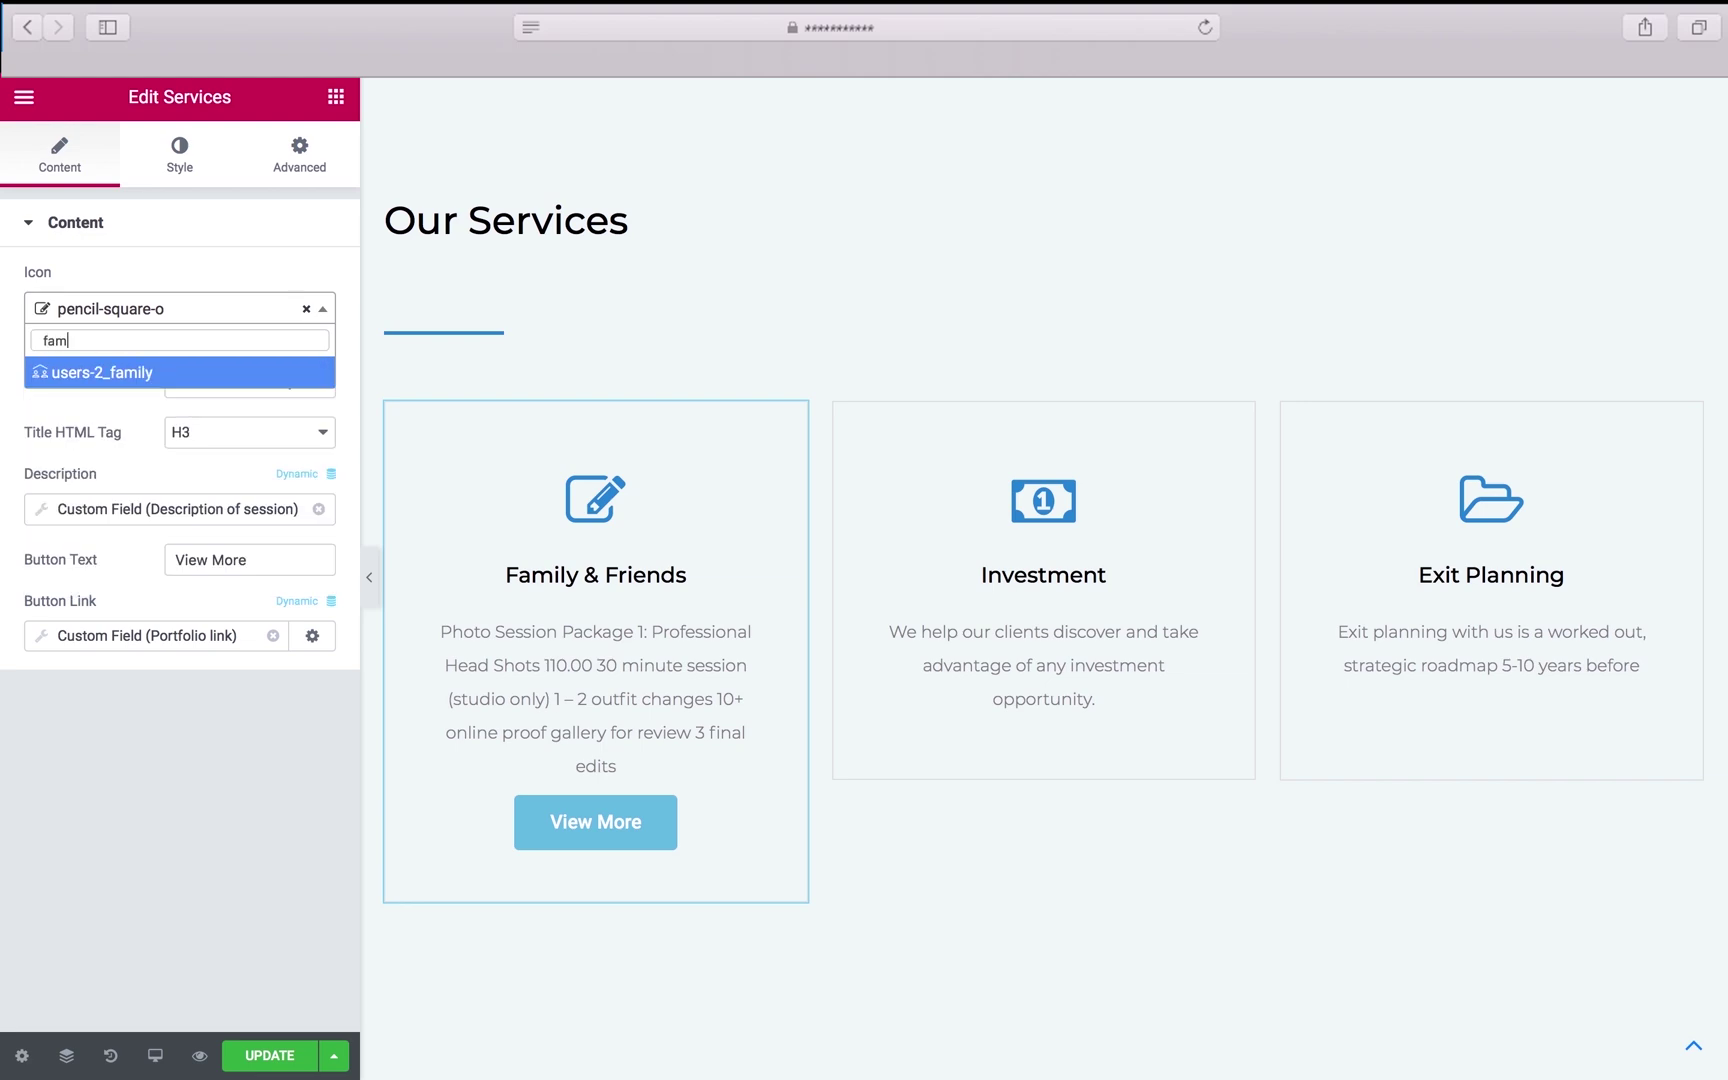
{"action": "left_click", "coordinate": [118, 371]}
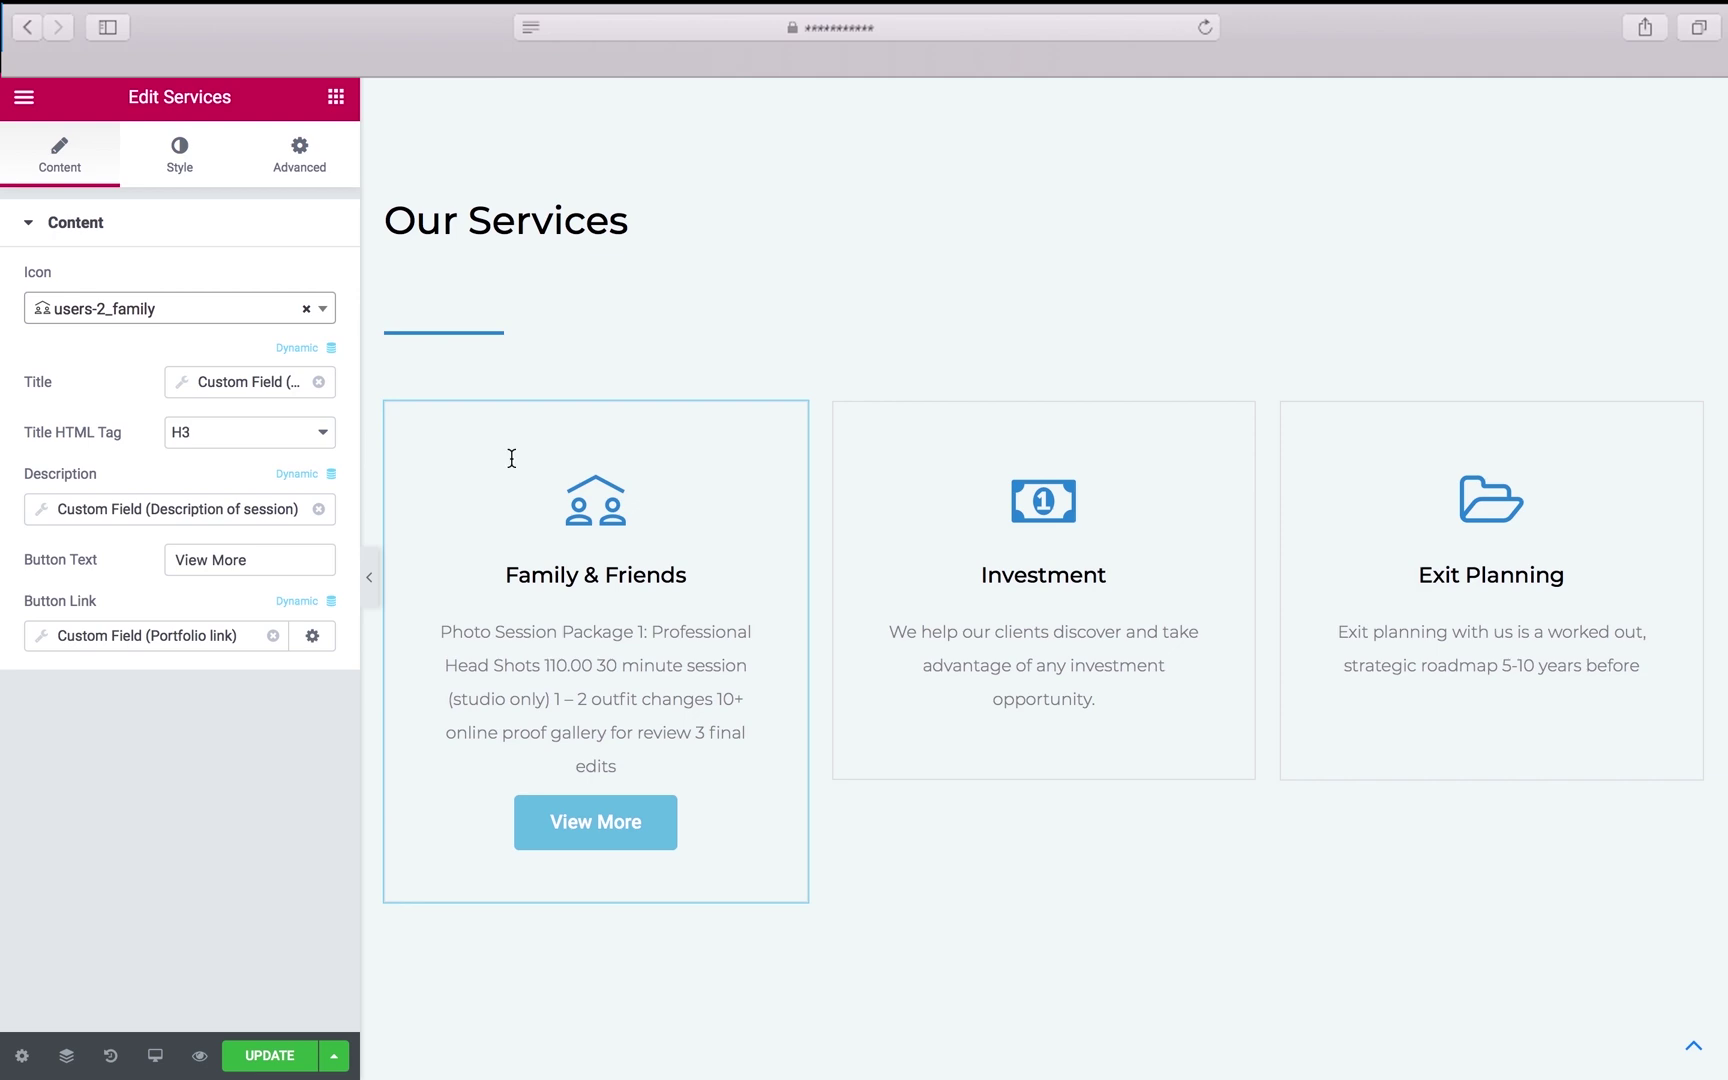
Bind the Investment card's title and description to the Wedding session type and description fields.
{"action": "left_click", "coordinate": [1200, 456]}
{"action": "left_click", "coordinate": [310, 347]}
{"action": "left_click", "coordinate": [100, 411]}
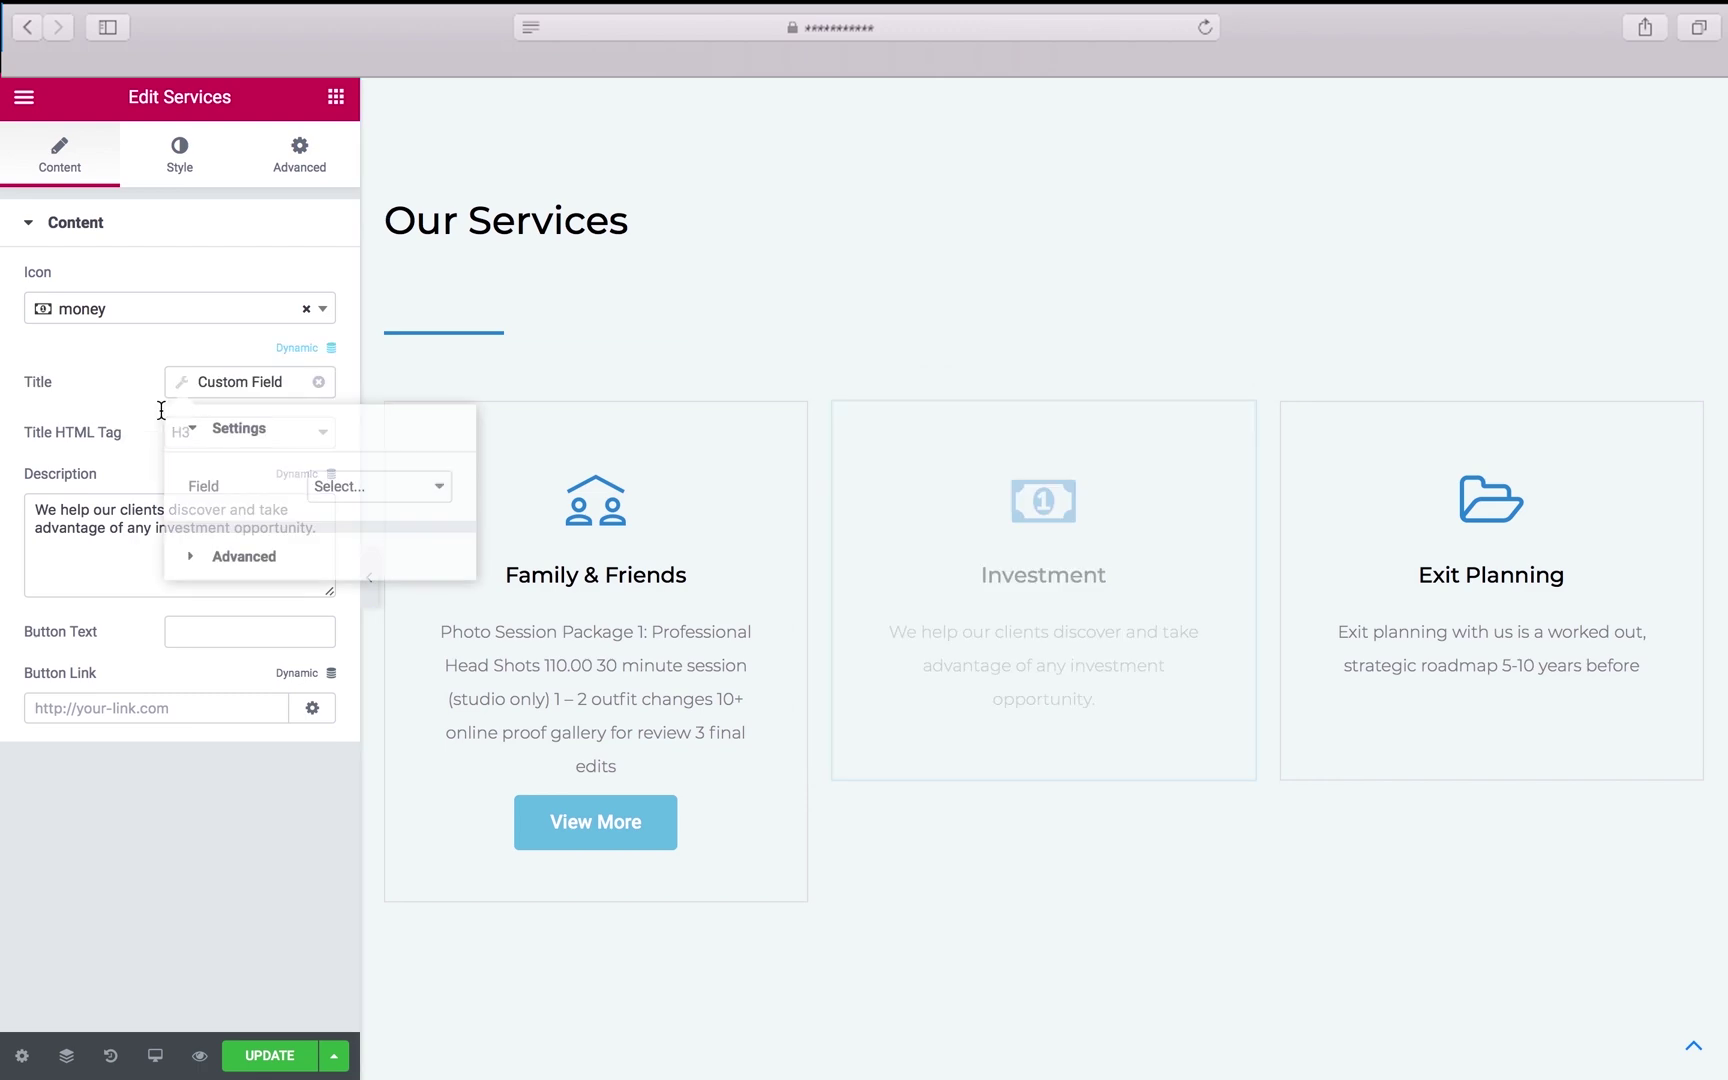
{"action": "left_click", "coordinate": [378, 486]}
{"action": "left_click", "coordinate": [386, 571]}
{"action": "left_click", "coordinate": [331, 474]}
{"action": "left_click", "coordinate": [89, 538]}
{"action": "left_click", "coordinate": [231, 613]}
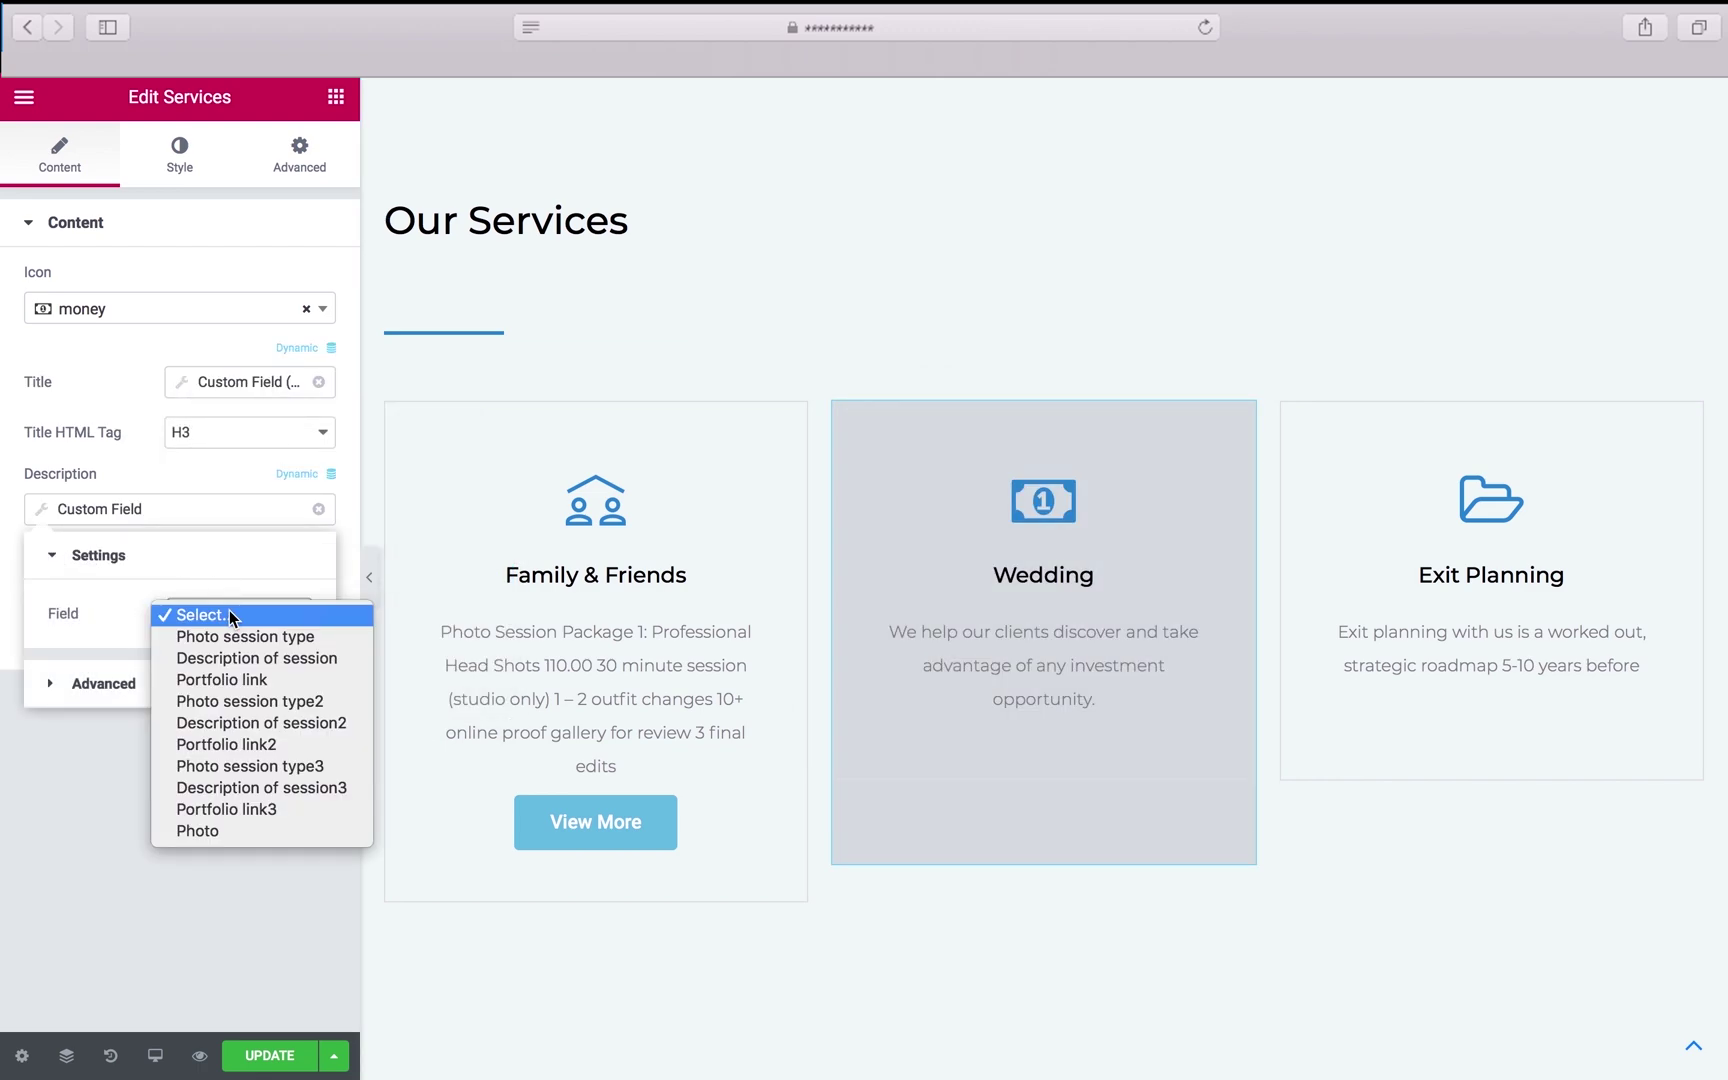
{"action": "left_click", "coordinate": [258, 656]}
{"action": "left_click", "coordinate": [262, 486]}
Link the second card's button to 'Portfolio link2' and label it 'View More'.
{"action": "left_click", "coordinate": [302, 598]}
{"action": "left_click", "coordinate": [89, 665]}
{"action": "left_click", "coordinate": [250, 629]}
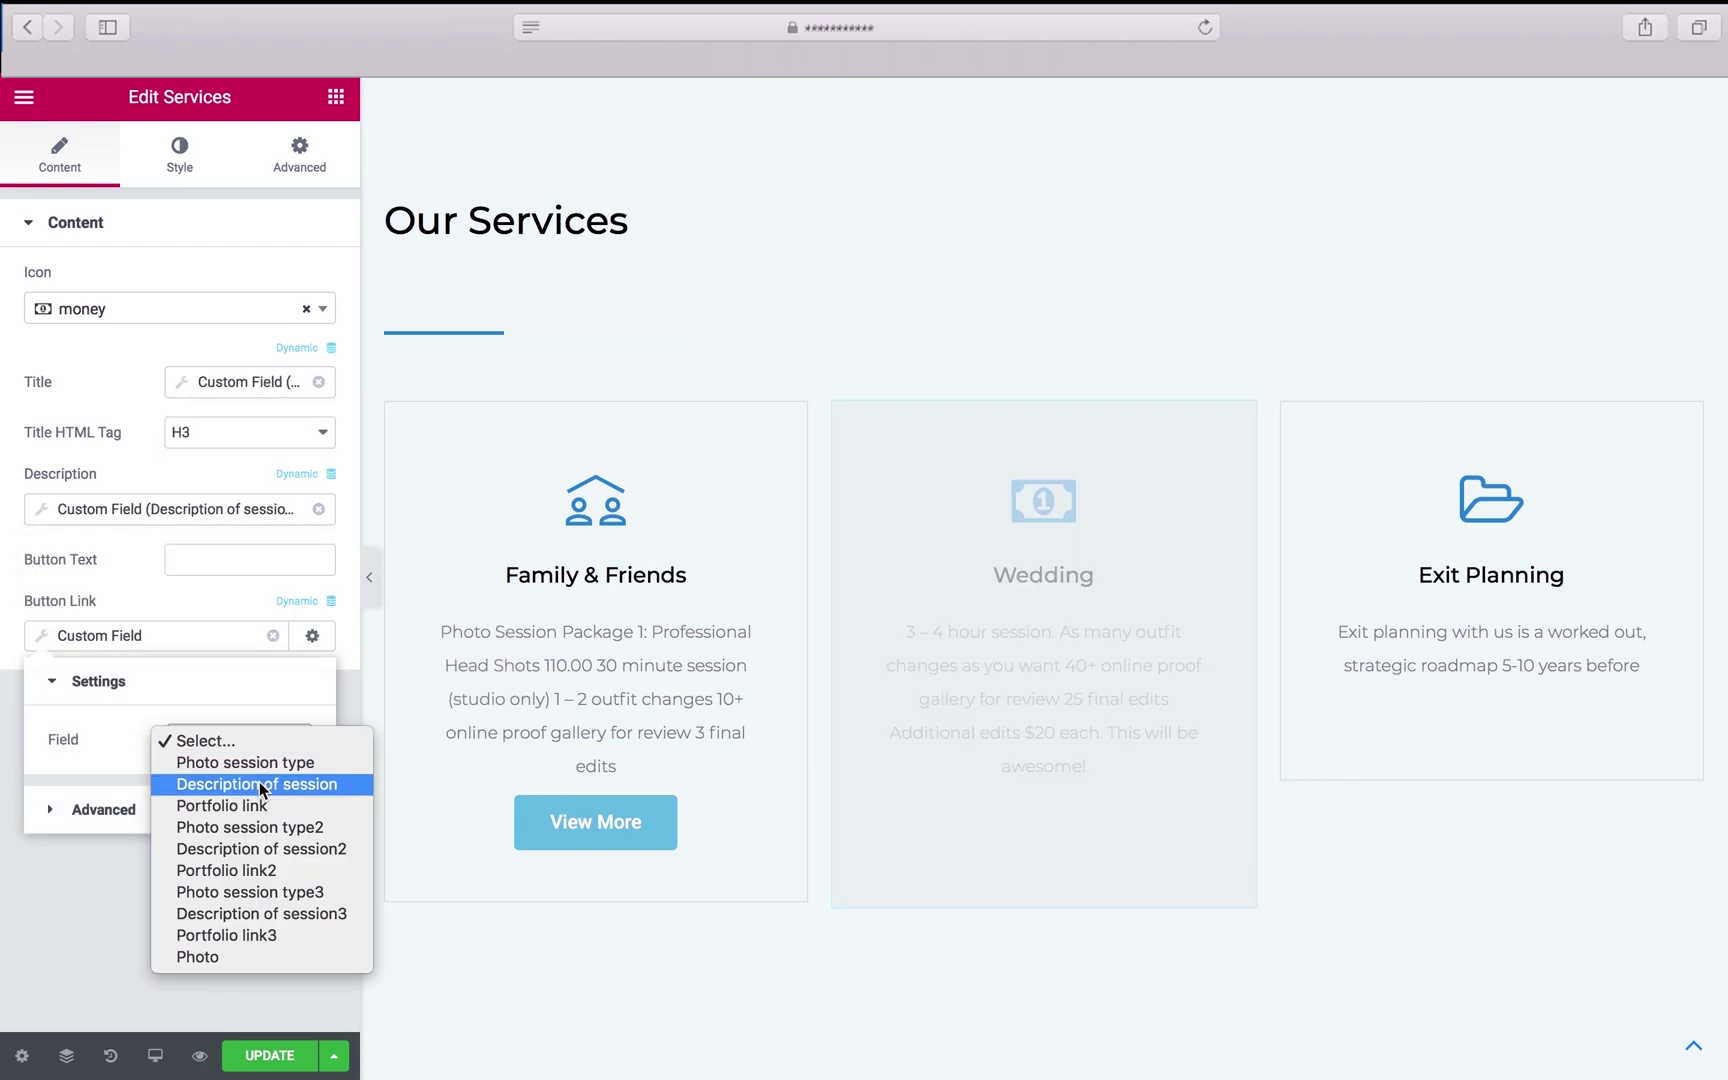
{"action": "left_click", "coordinate": [231, 820]}
{"action": "left_click", "coordinate": [220, 560]}
{"action": "type", "text": "View More"}
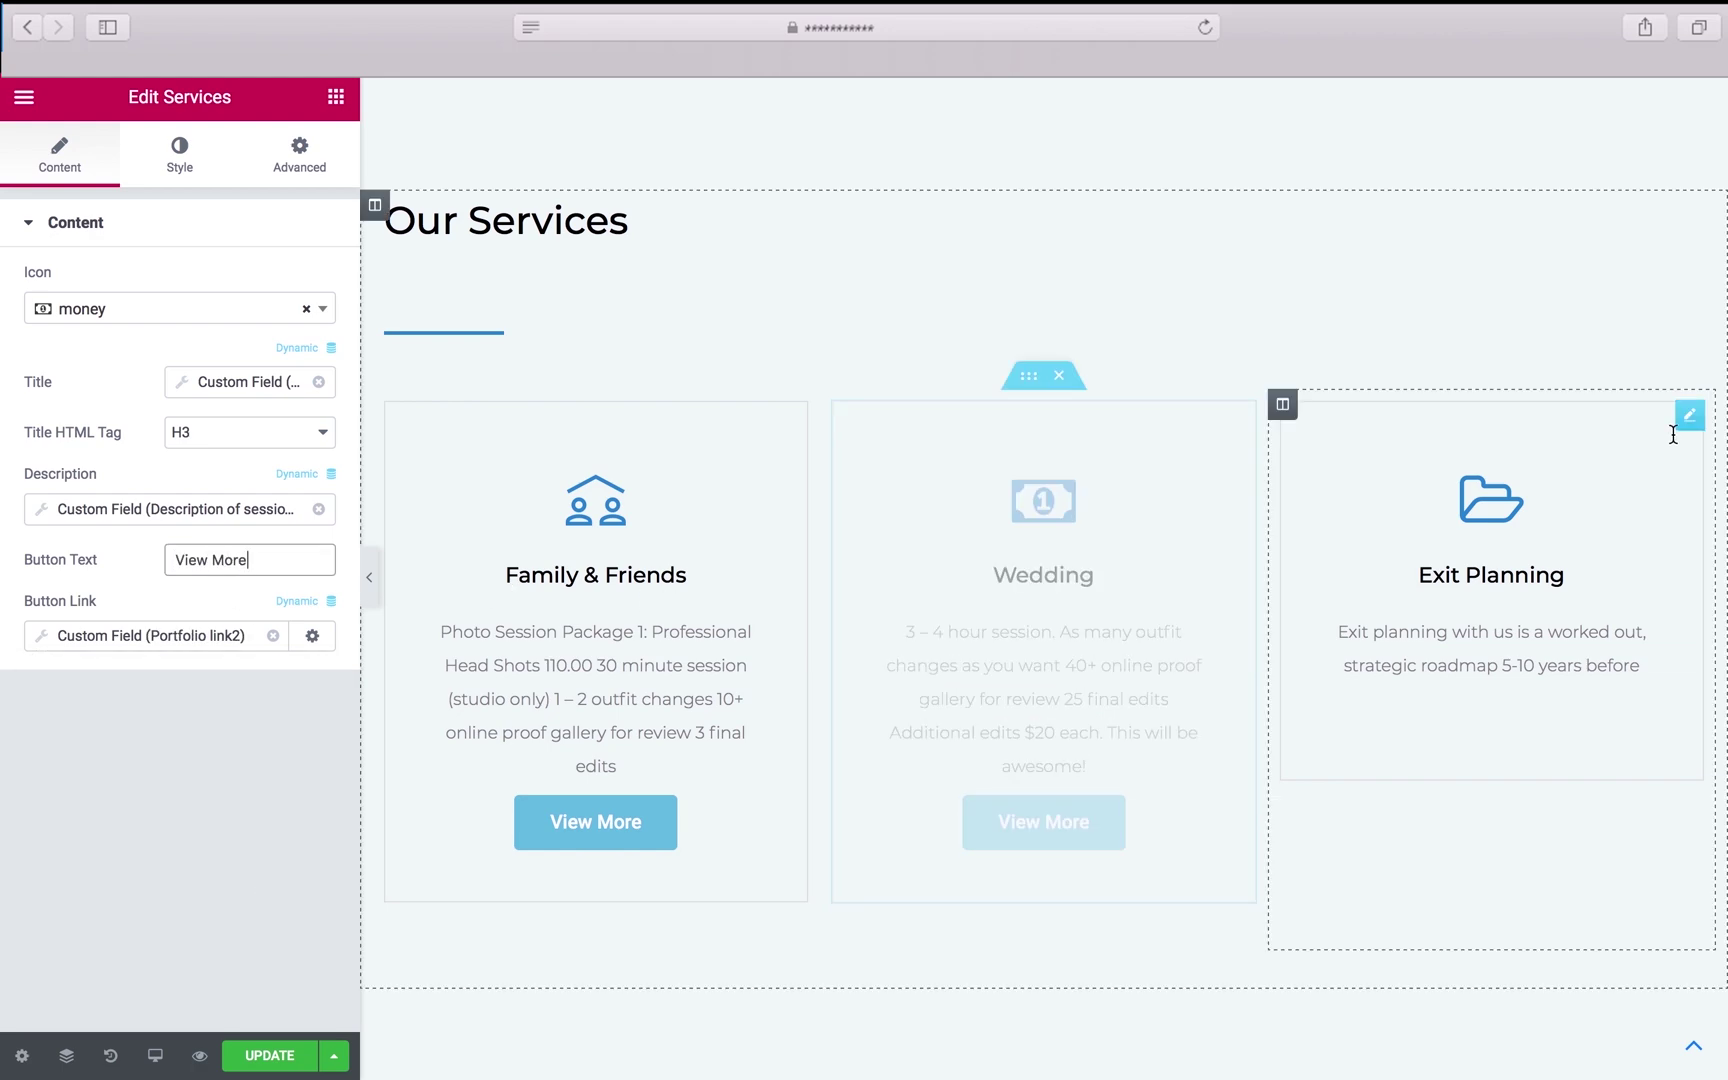
Bind the Exit Planning card's title and description to 'Photo session type3' and 'Description of session3'.
{"action": "left_click", "coordinate": [1660, 440]}
{"action": "left_click", "coordinate": [310, 347]}
{"action": "left_click", "coordinate": [100, 411]}
{"action": "left_click", "coordinate": [378, 486]}
{"action": "left_click", "coordinate": [363, 638]}
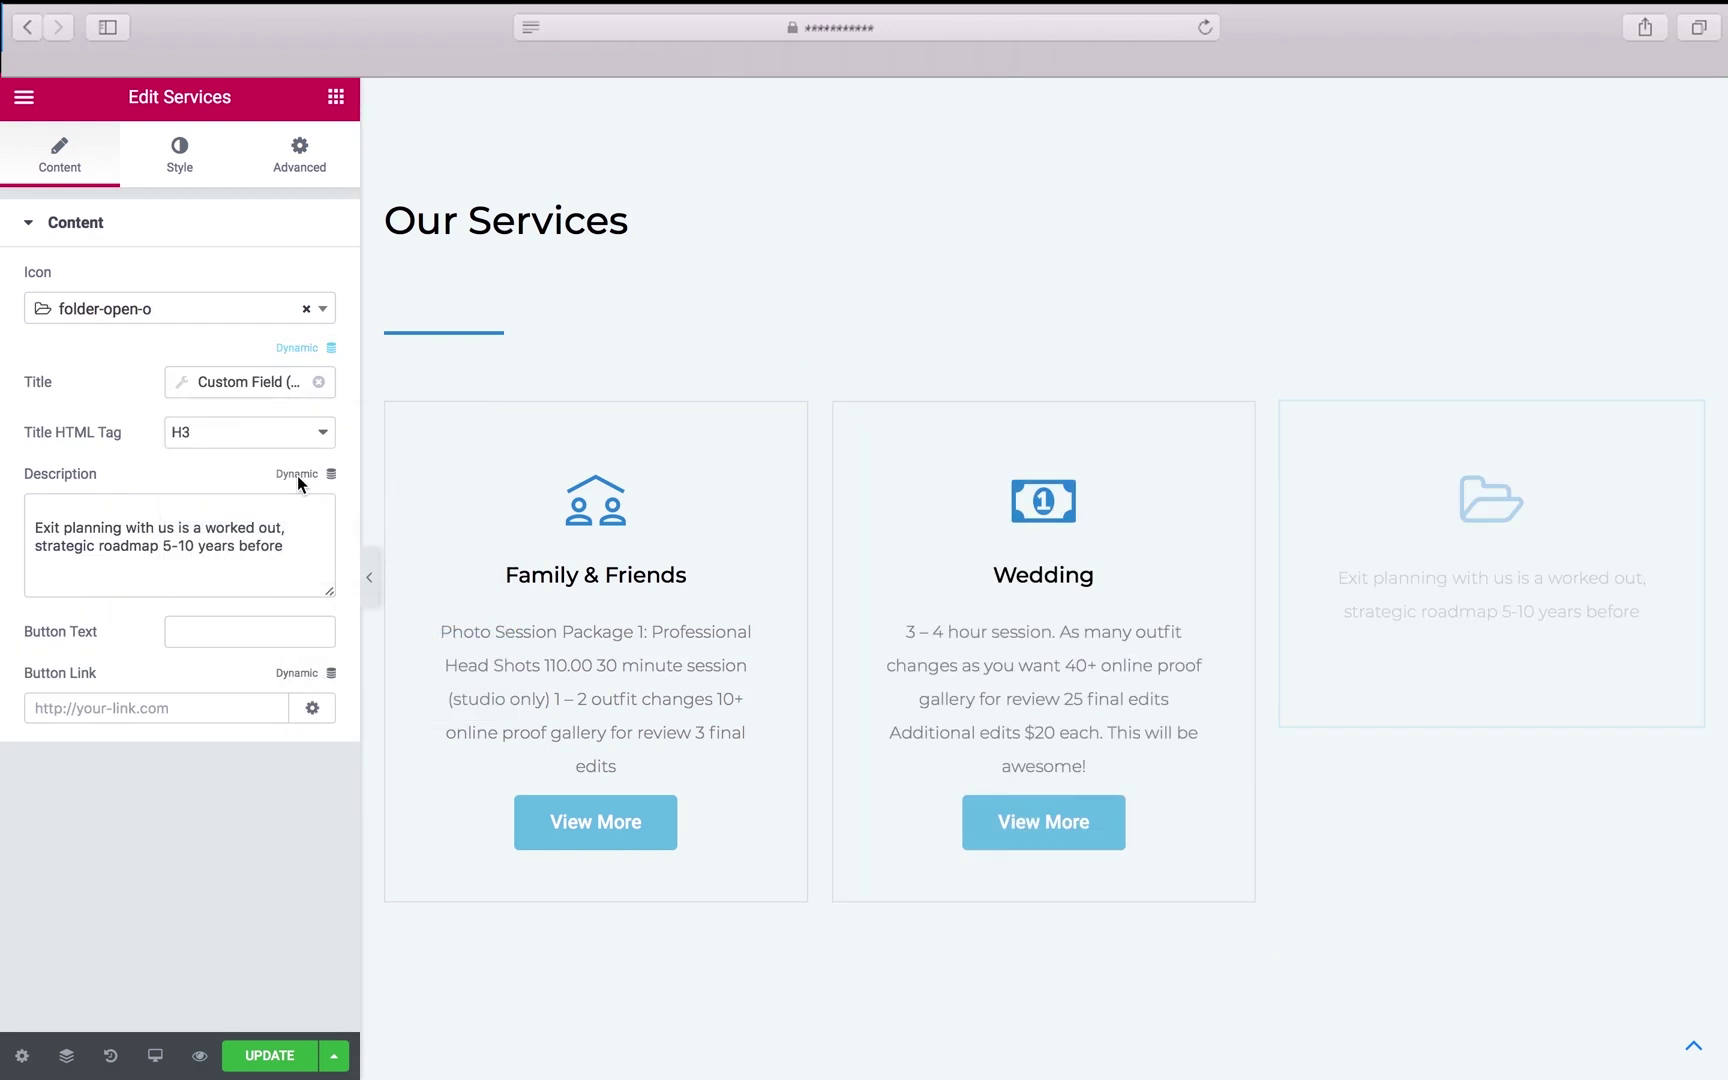
{"action": "left_click", "coordinate": [310, 474]}
{"action": "left_click", "coordinate": [100, 538]}
{"action": "left_click", "coordinate": [243, 617]}
{"action": "left_click", "coordinate": [270, 791]}
Link the third card's button to the 'Portfolio link3' custom field.
{"action": "left_click", "coordinate": [300, 601]}
{"action": "left_click", "coordinate": [100, 665]}
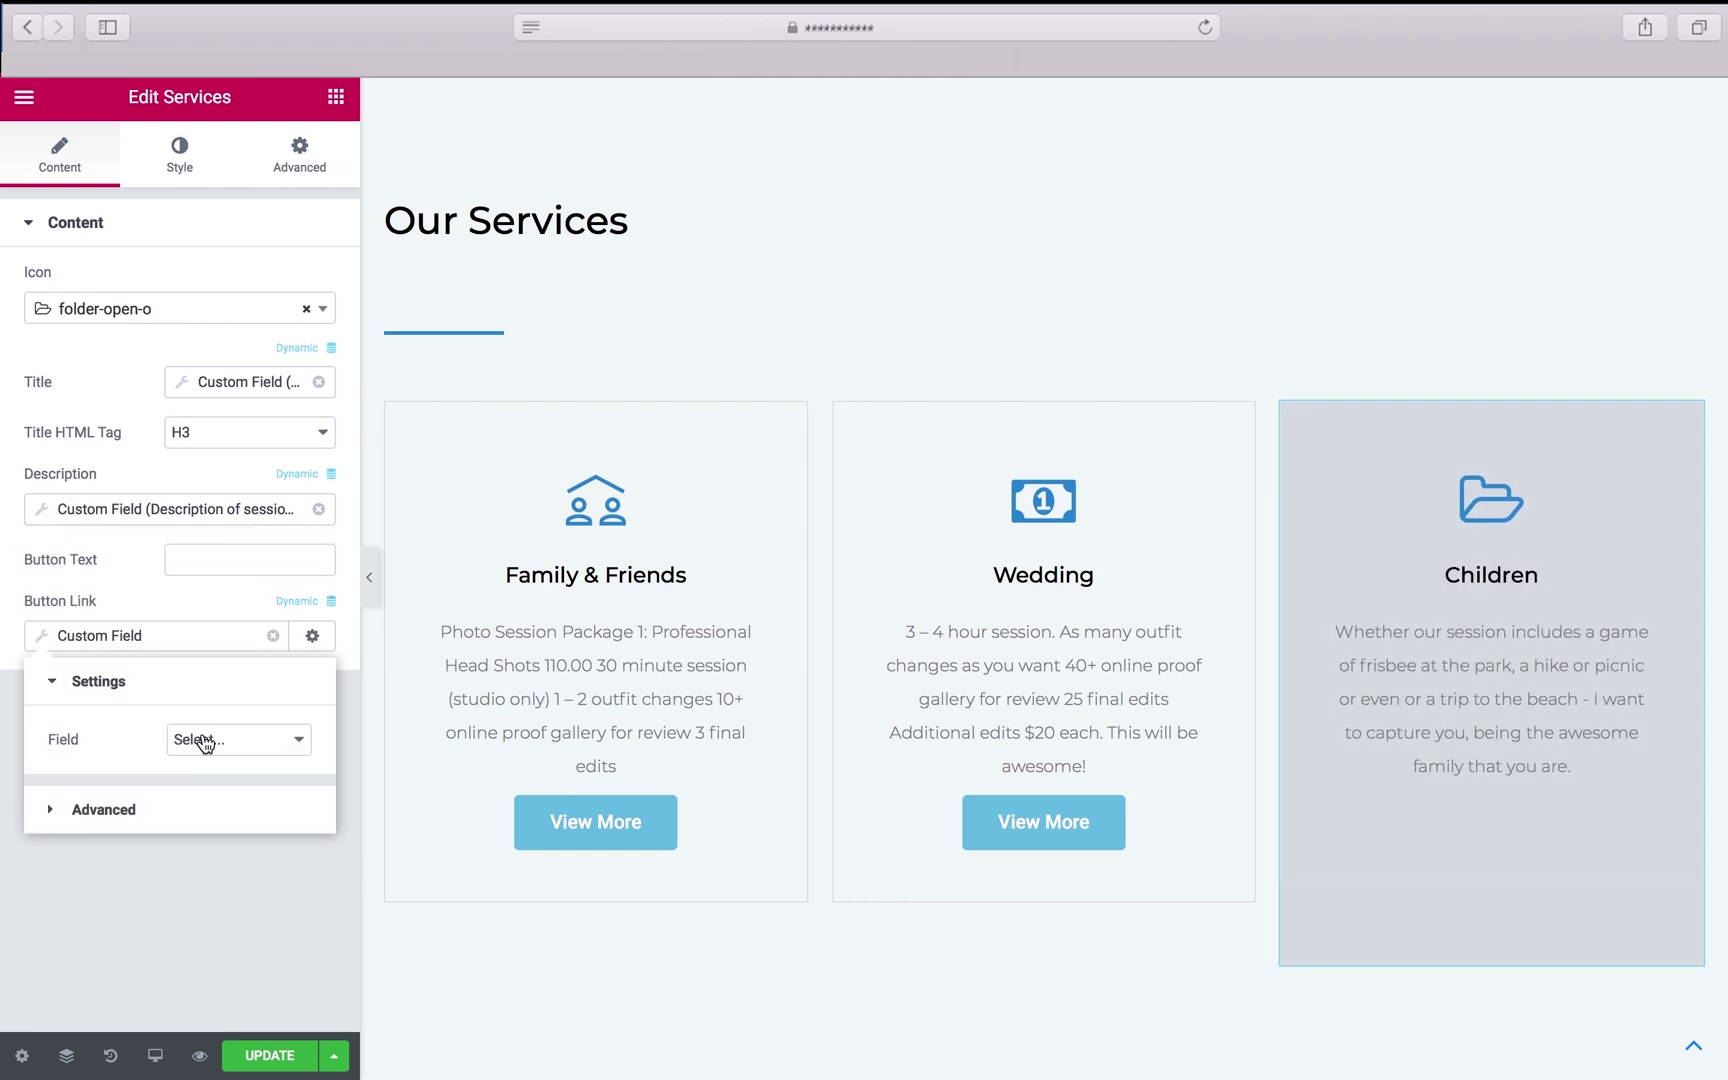
{"action": "left_click", "coordinate": [238, 739]}
{"action": "left_click", "coordinate": [204, 945]}
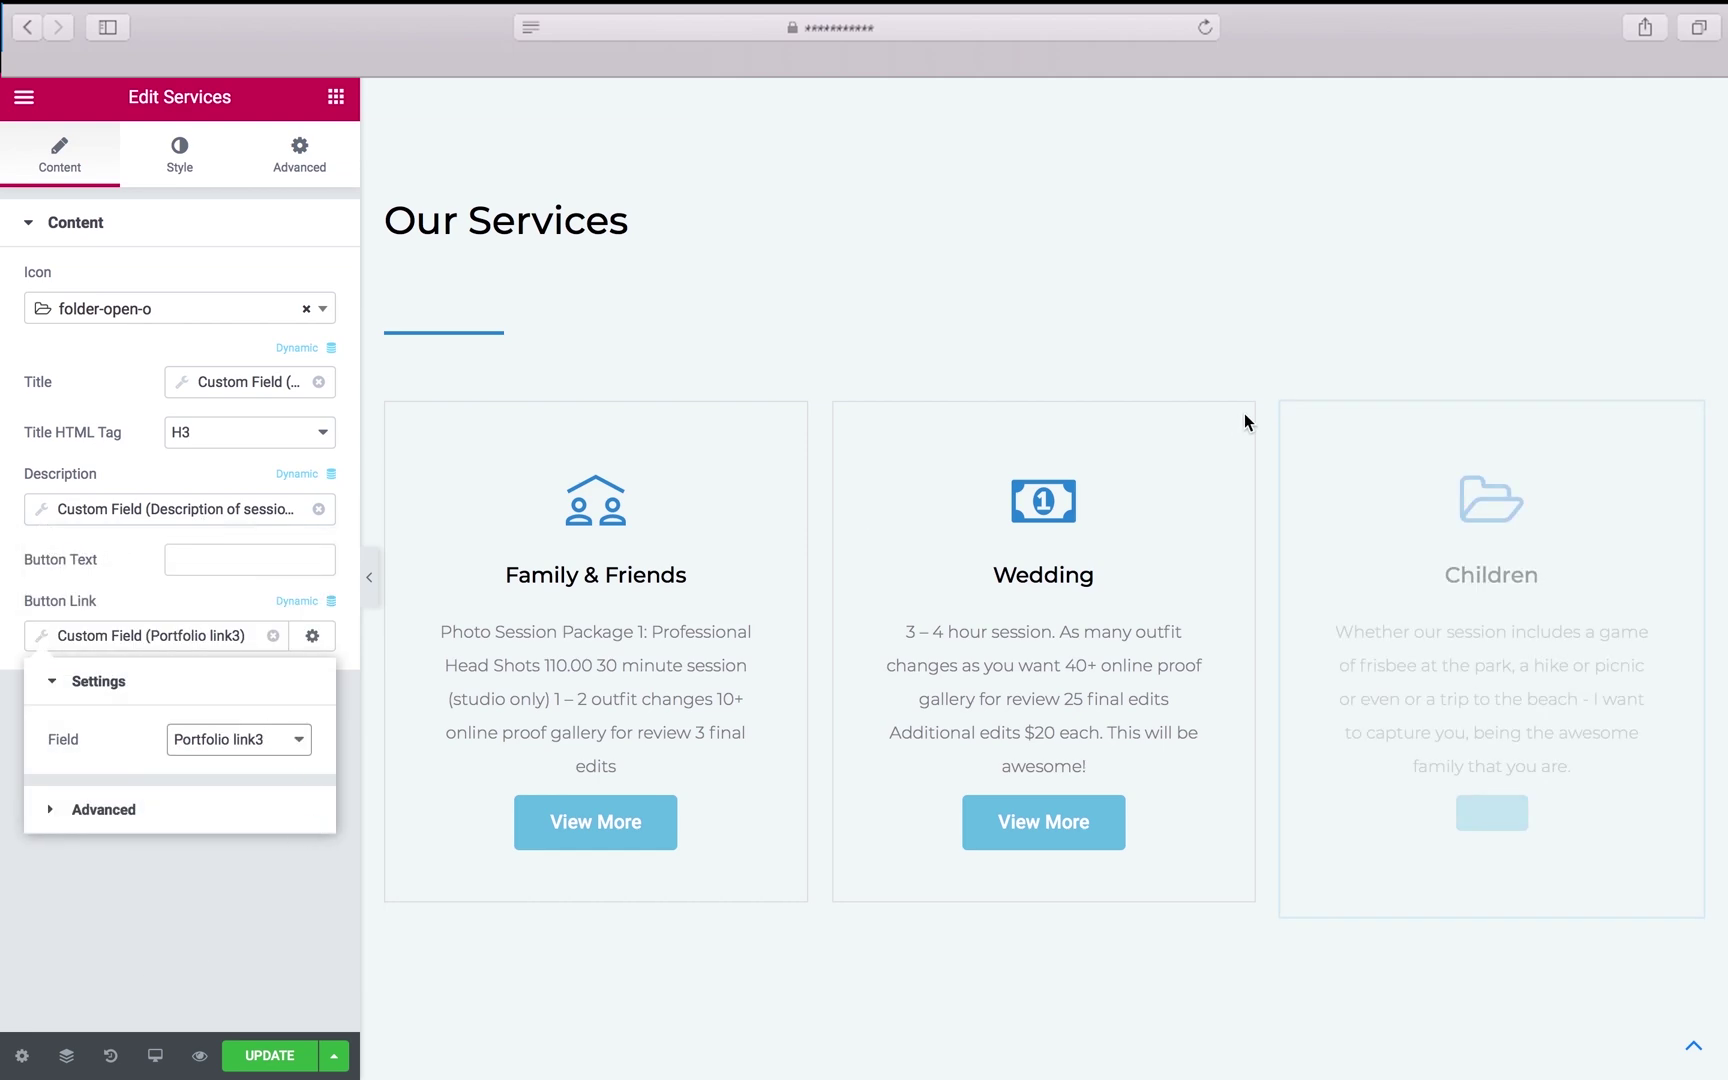
Move the users-2_b-love heart icon from the Children card to the Wedding card.
{"action": "left_click", "coordinate": [220, 316]}
{"action": "type", "text": "love"}
{"action": "left_click", "coordinate": [160, 372]}
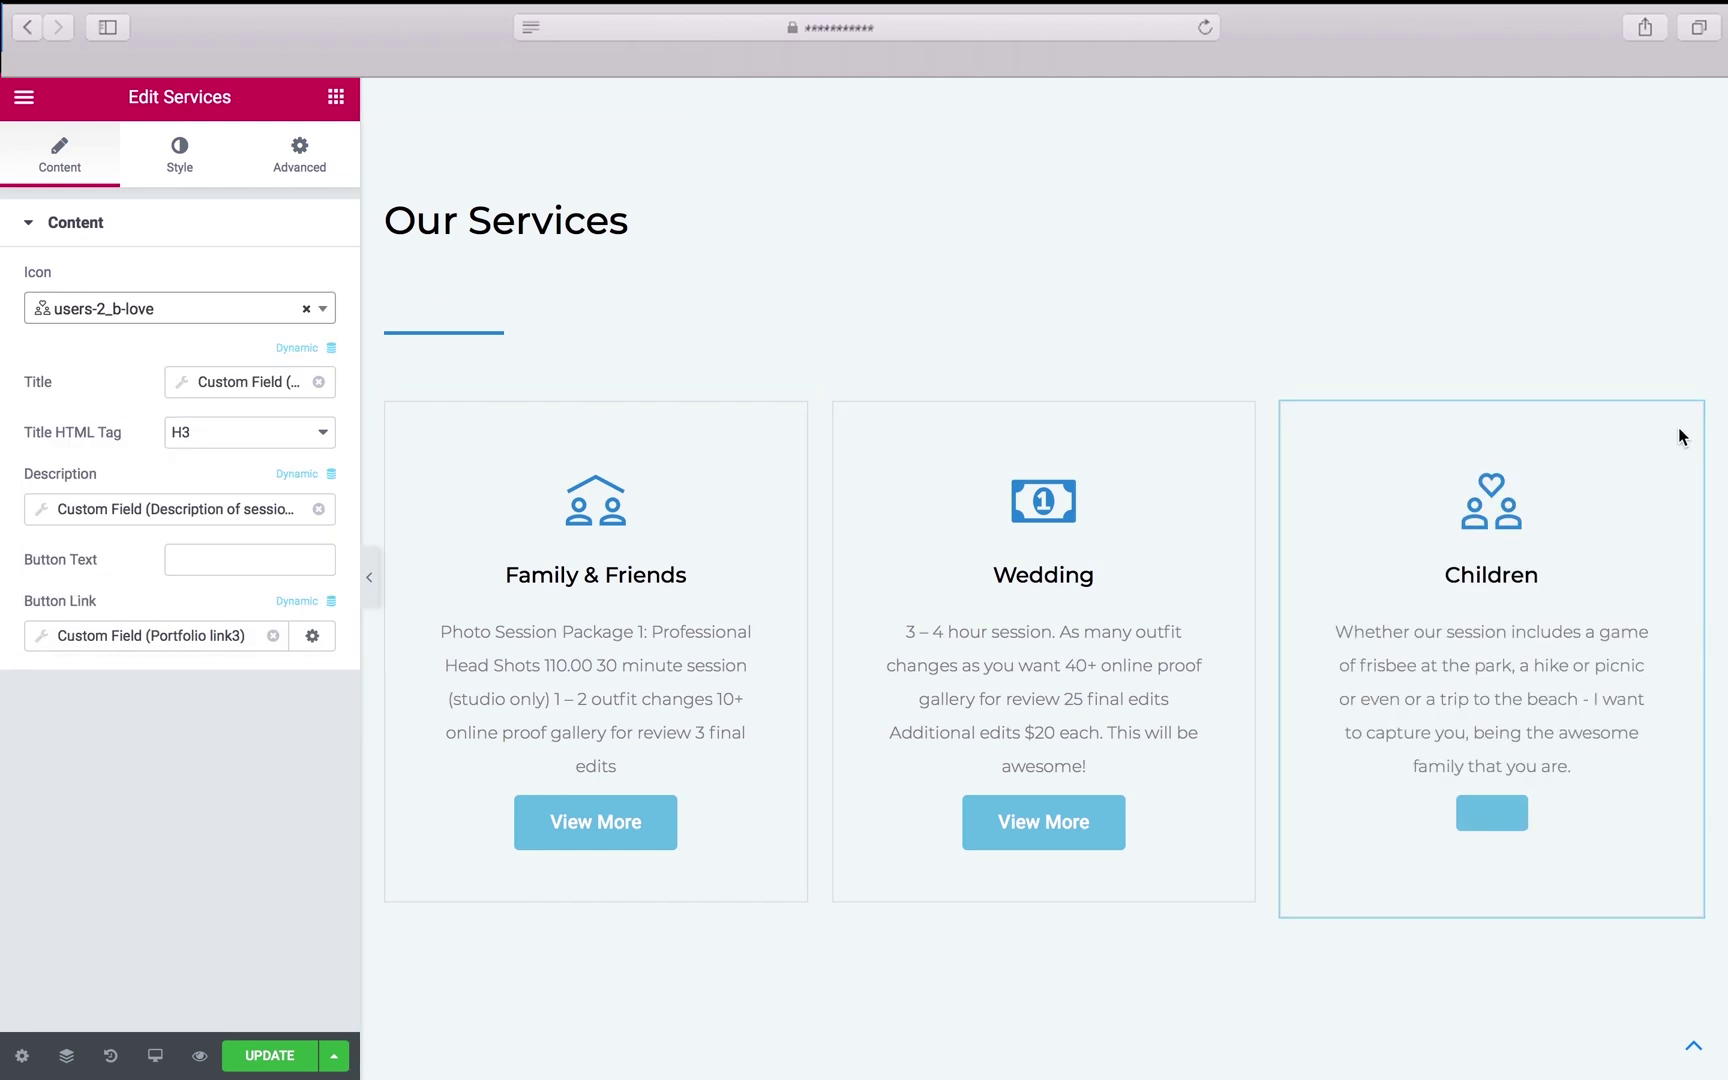
{"action": "left_click", "coordinate": [306, 309]}
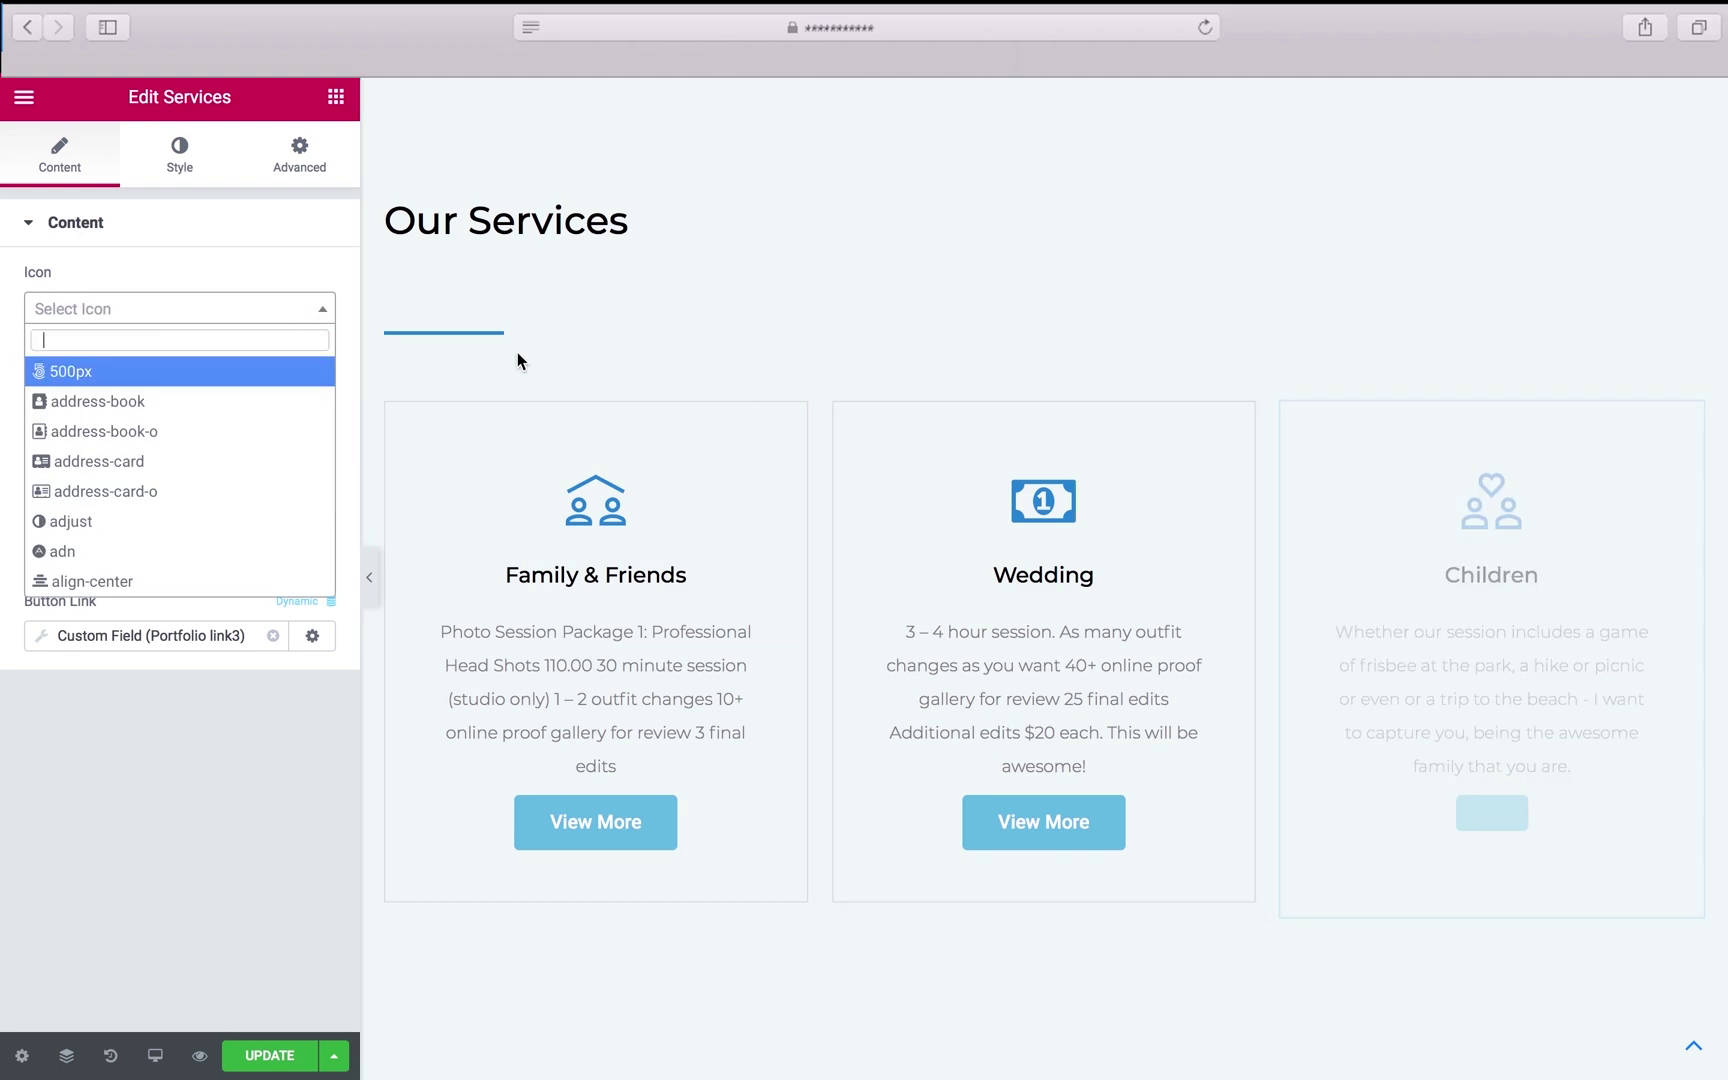
{"action": "left_click", "coordinate": [1240, 418]}
{"action": "left_click", "coordinate": [135, 305]}
{"action": "type", "text": "love"}
{"action": "left_click", "coordinate": [75, 375]}
Search 'child' and give the Children card the child icon.
{"action": "left_click", "coordinate": [1620, 470]}
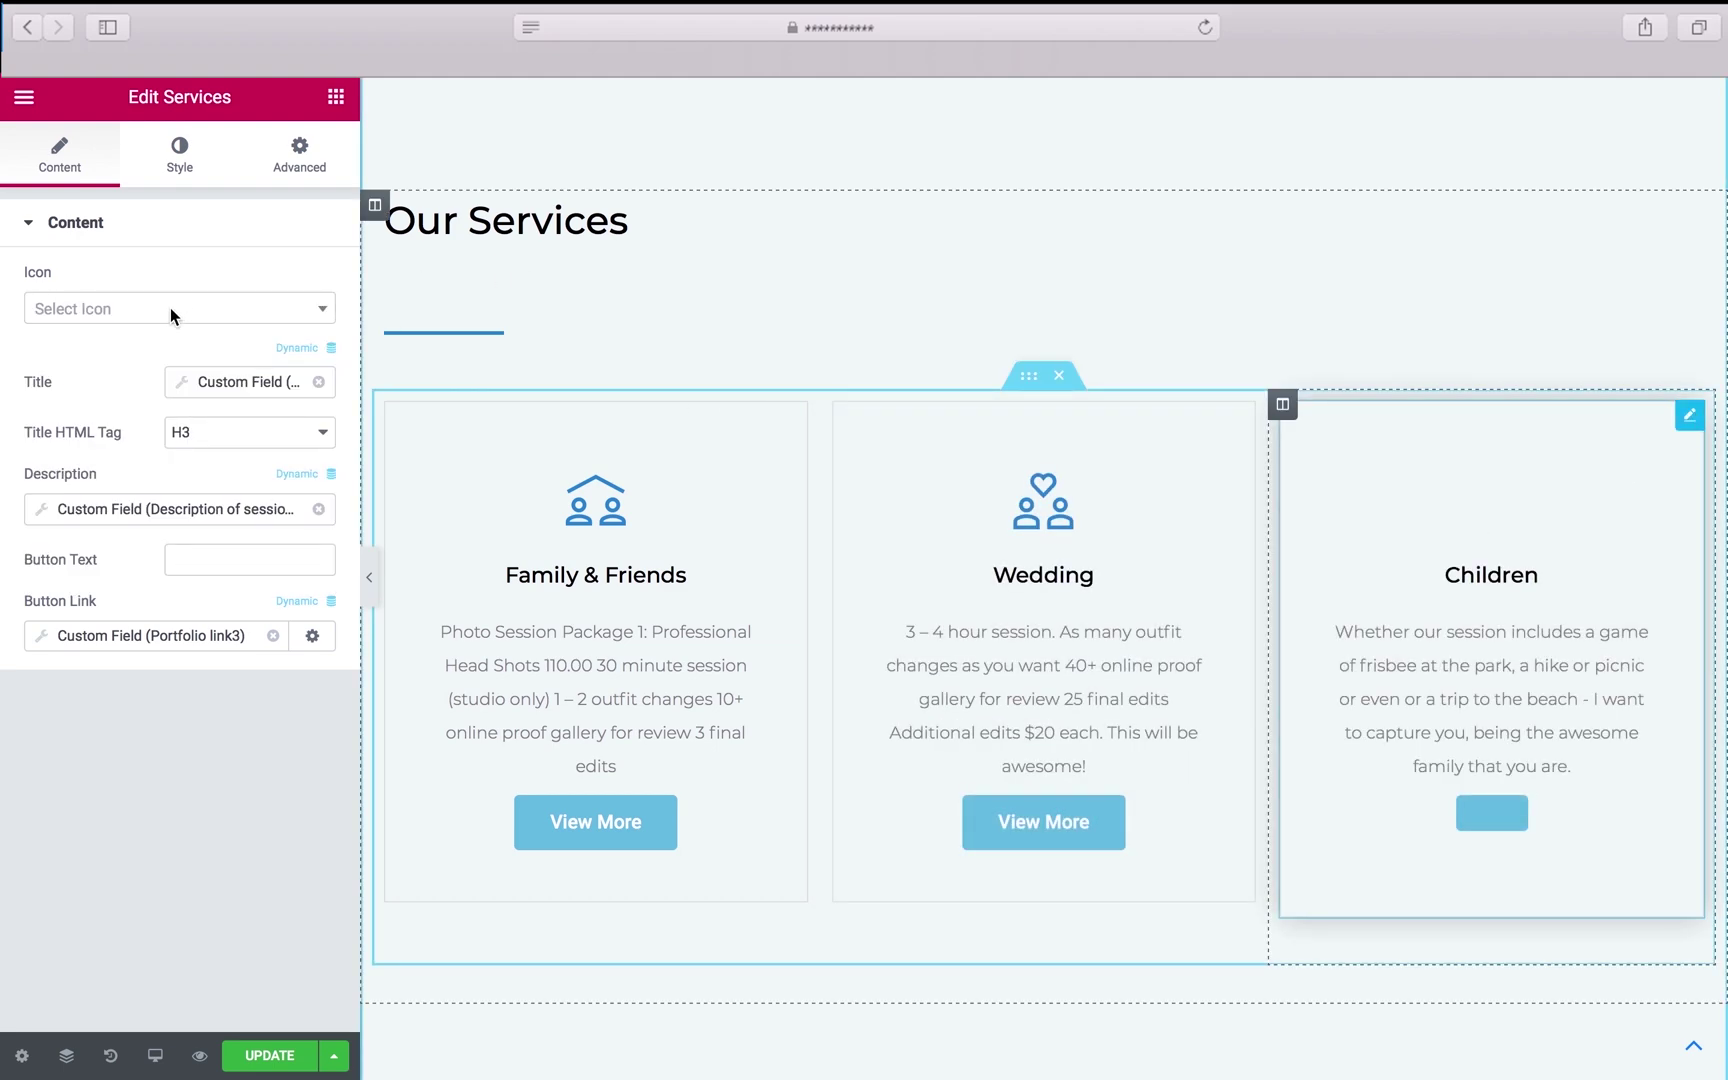
{"action": "left_click", "coordinate": [170, 308]}
{"action": "type", "text": "child"}
{"action": "left_click", "coordinate": [54, 375]}
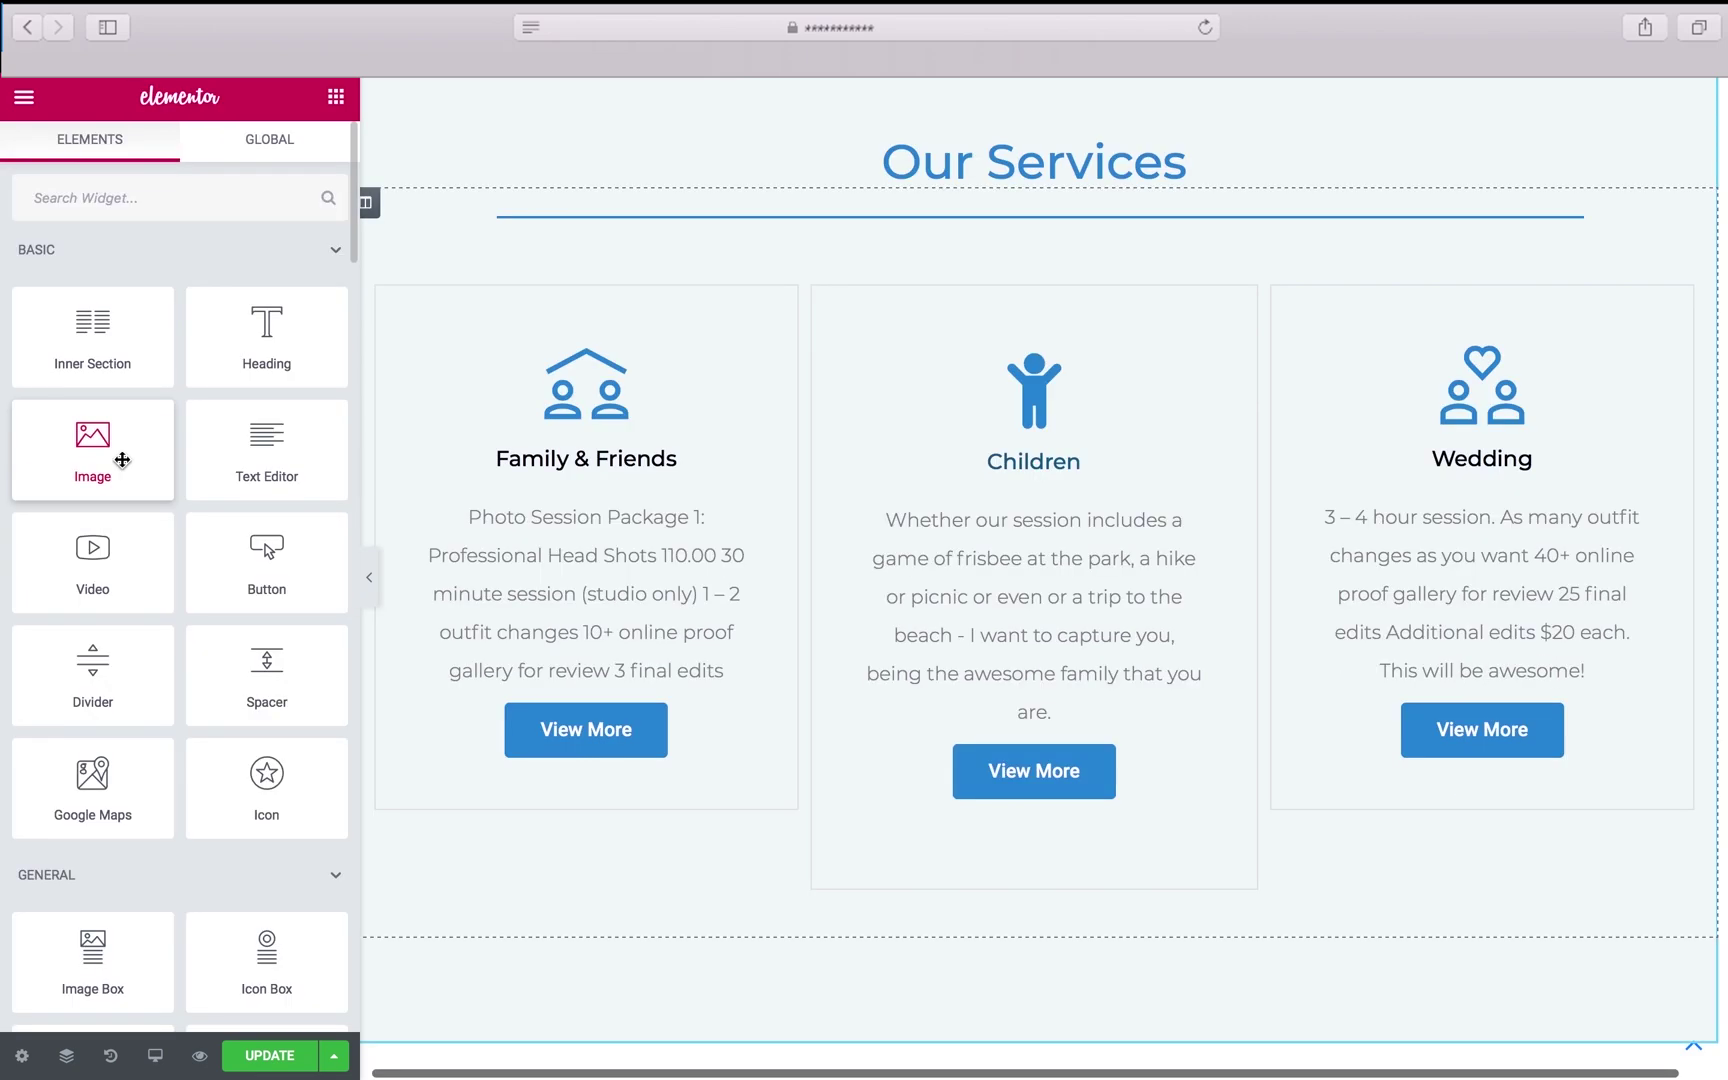
Drag an Image widget into the Family & Friends service column, leaving an empty placeholder.
{"action": "left_click_drag", "start_coordinate": [122, 460], "coordinate": [495, 770]}
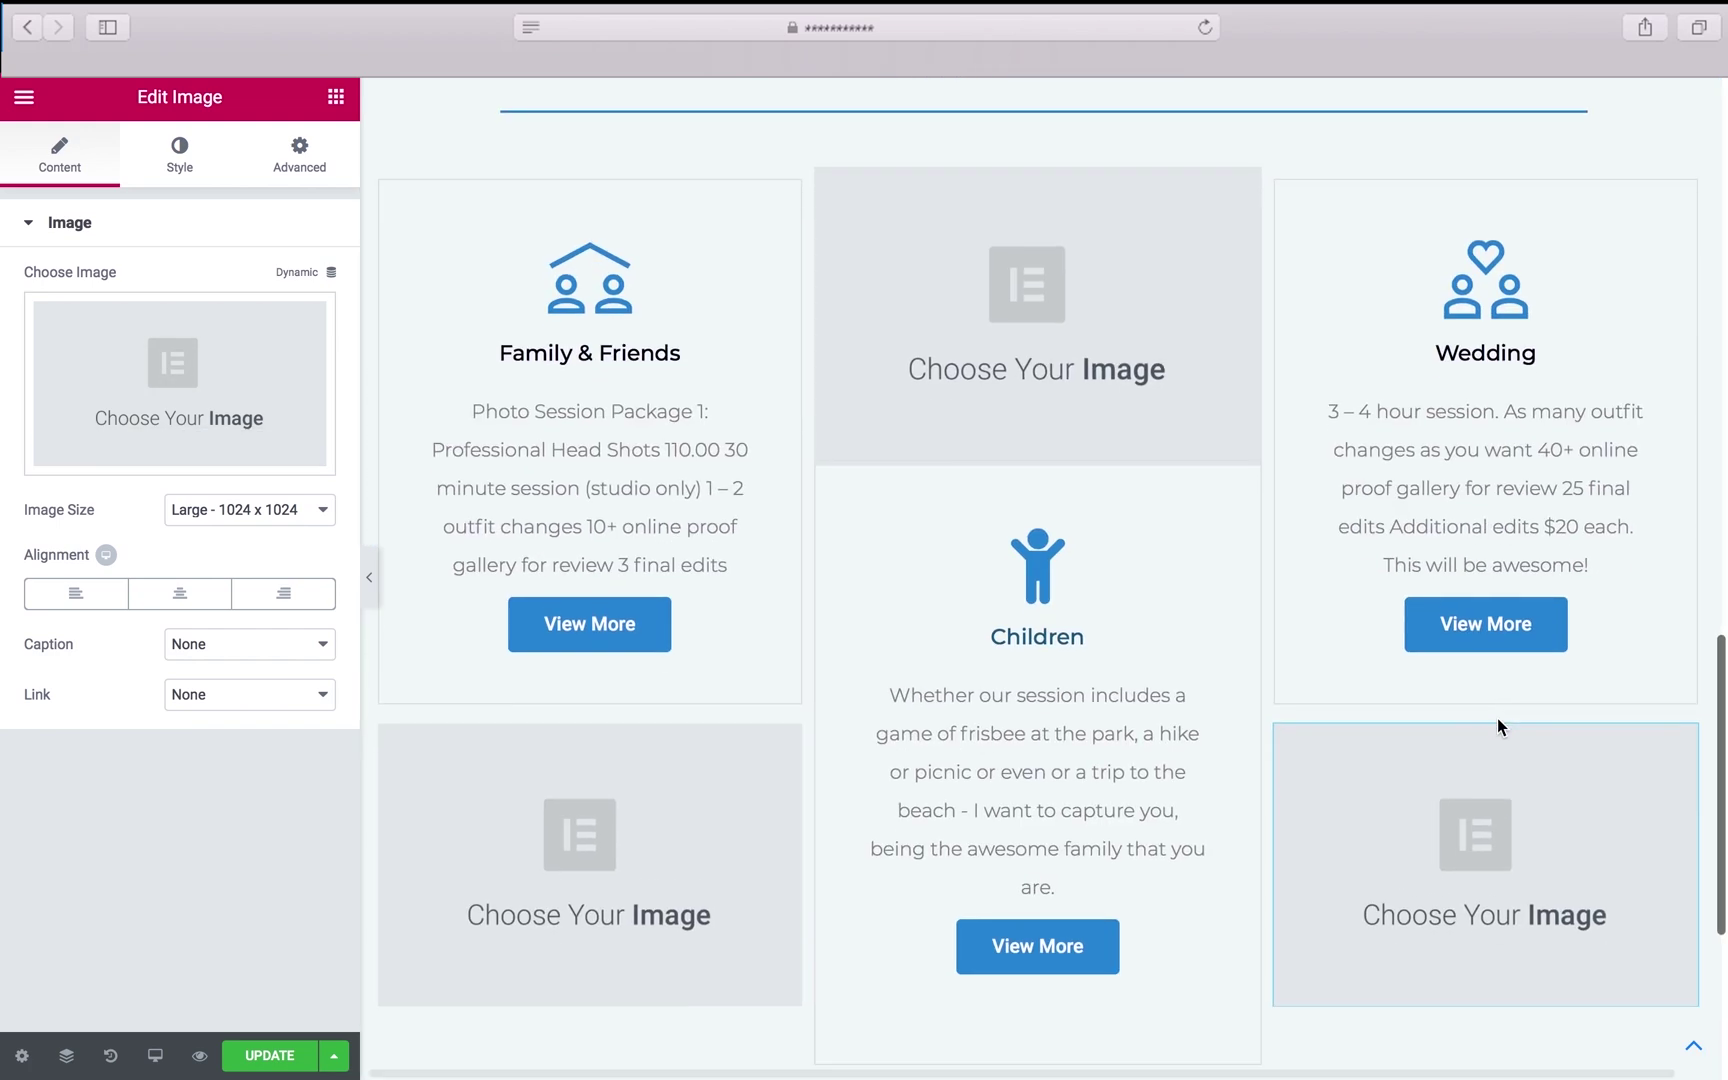
{"action": "scroll", "coordinate": [1497, 718], "scroll_direction": "up", "scroll_amount": 1}
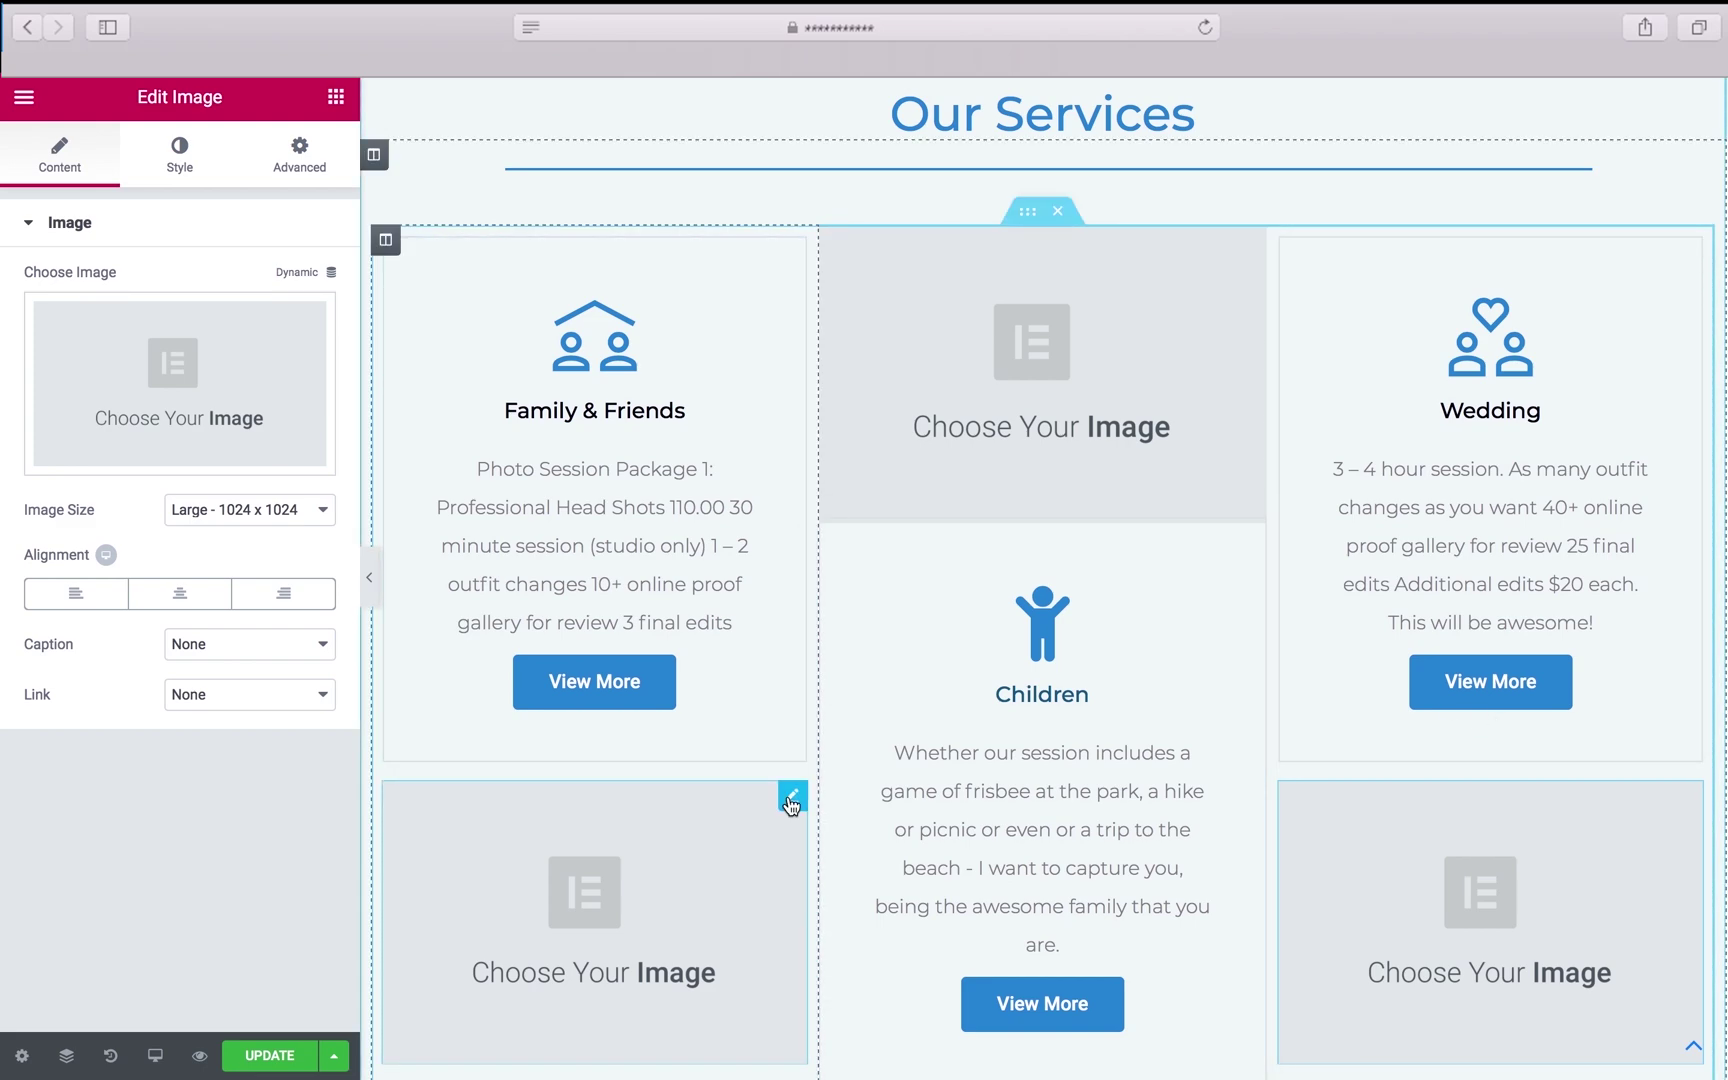
Open the Insert Media library from the image placeholder and close it without choosing an image.
{"action": "left_click", "coordinate": [262, 432]}
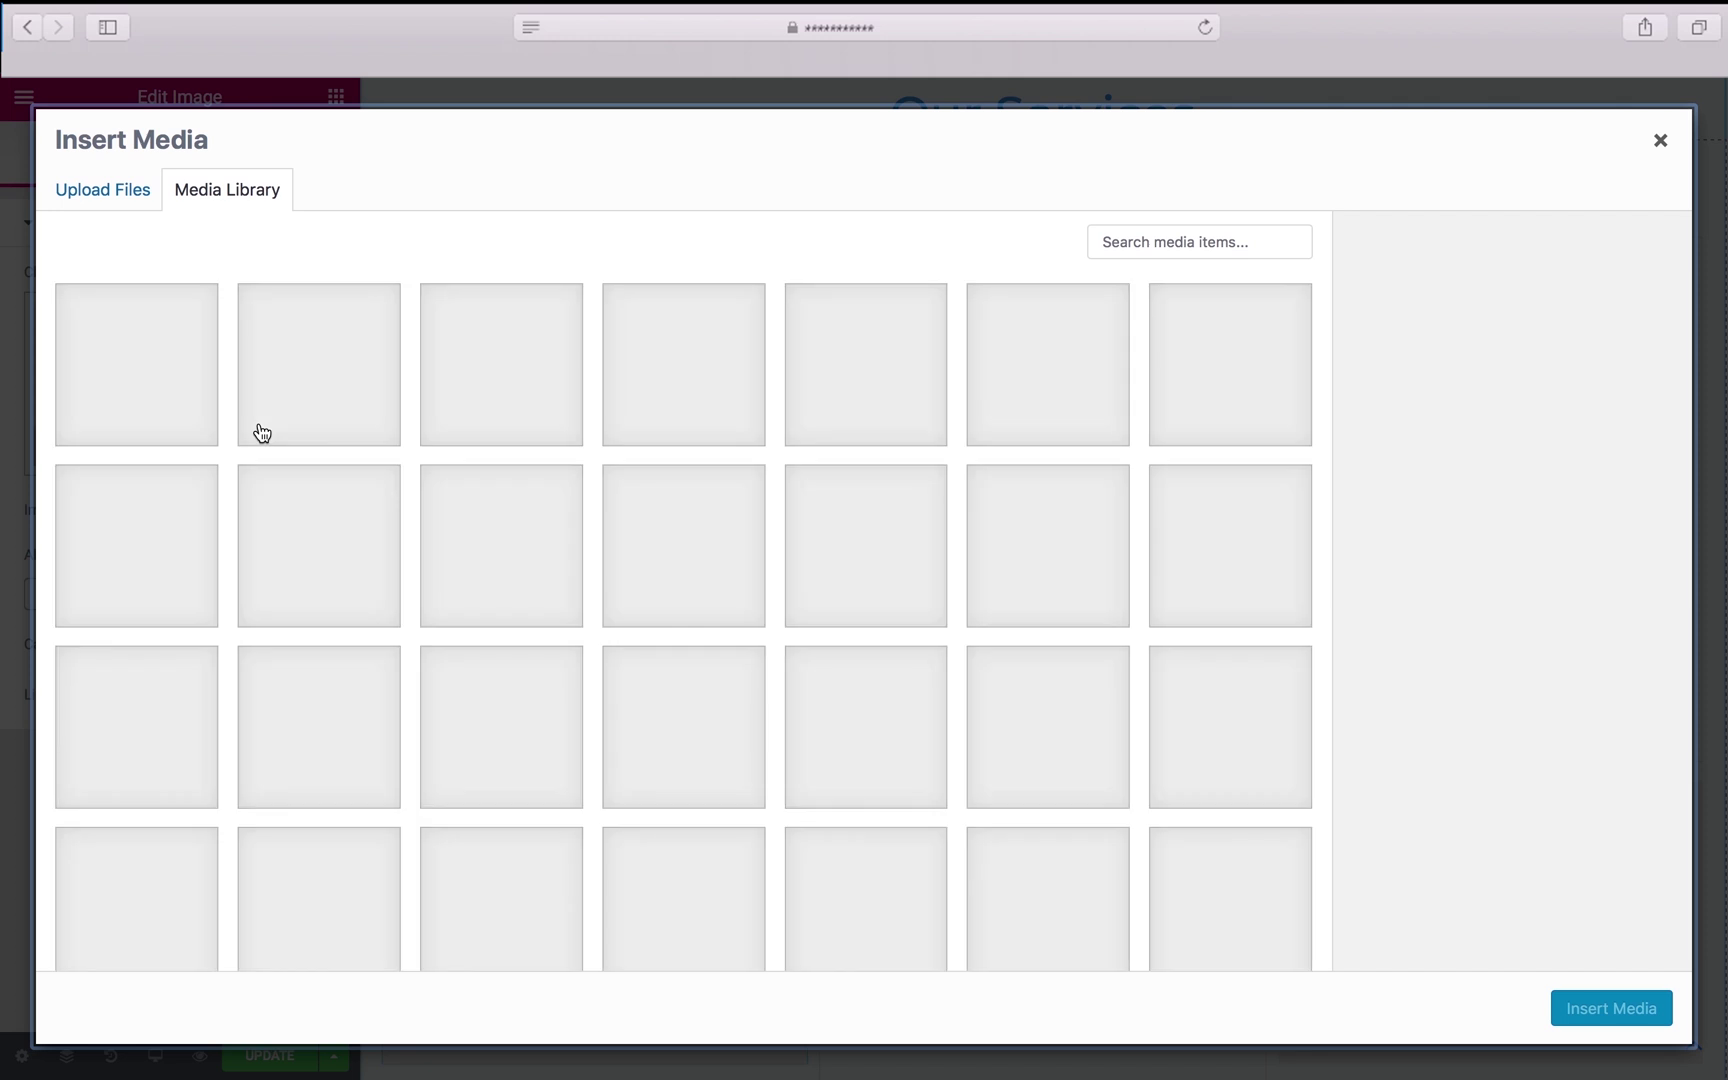
{"action": "key", "text": "Escape"}
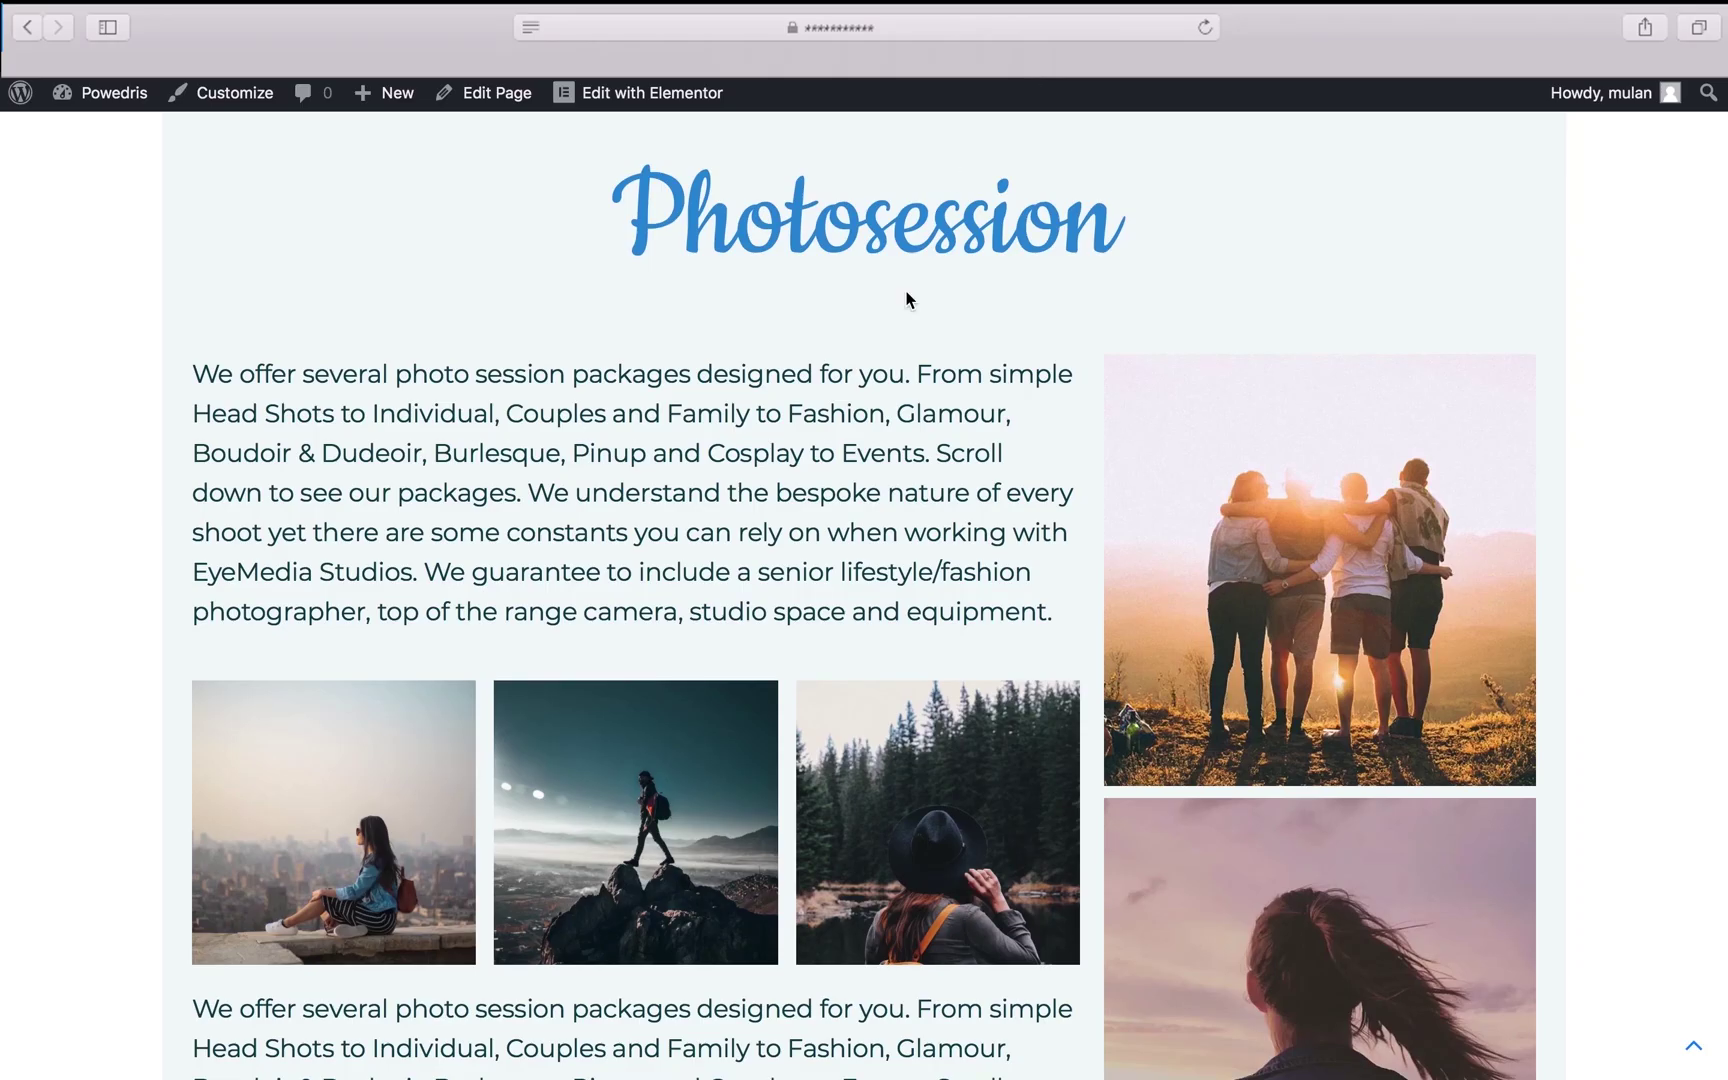
Scroll the live page to review the Family & Friends, Wedding and Children cards with photos.
{"action": "scroll", "coordinate": [857, 492], "scroll_direction": "down", "scroll_amount": 5}
{"action": "scroll", "coordinate": [857, 492], "scroll_direction": "down", "scroll_amount": 10}
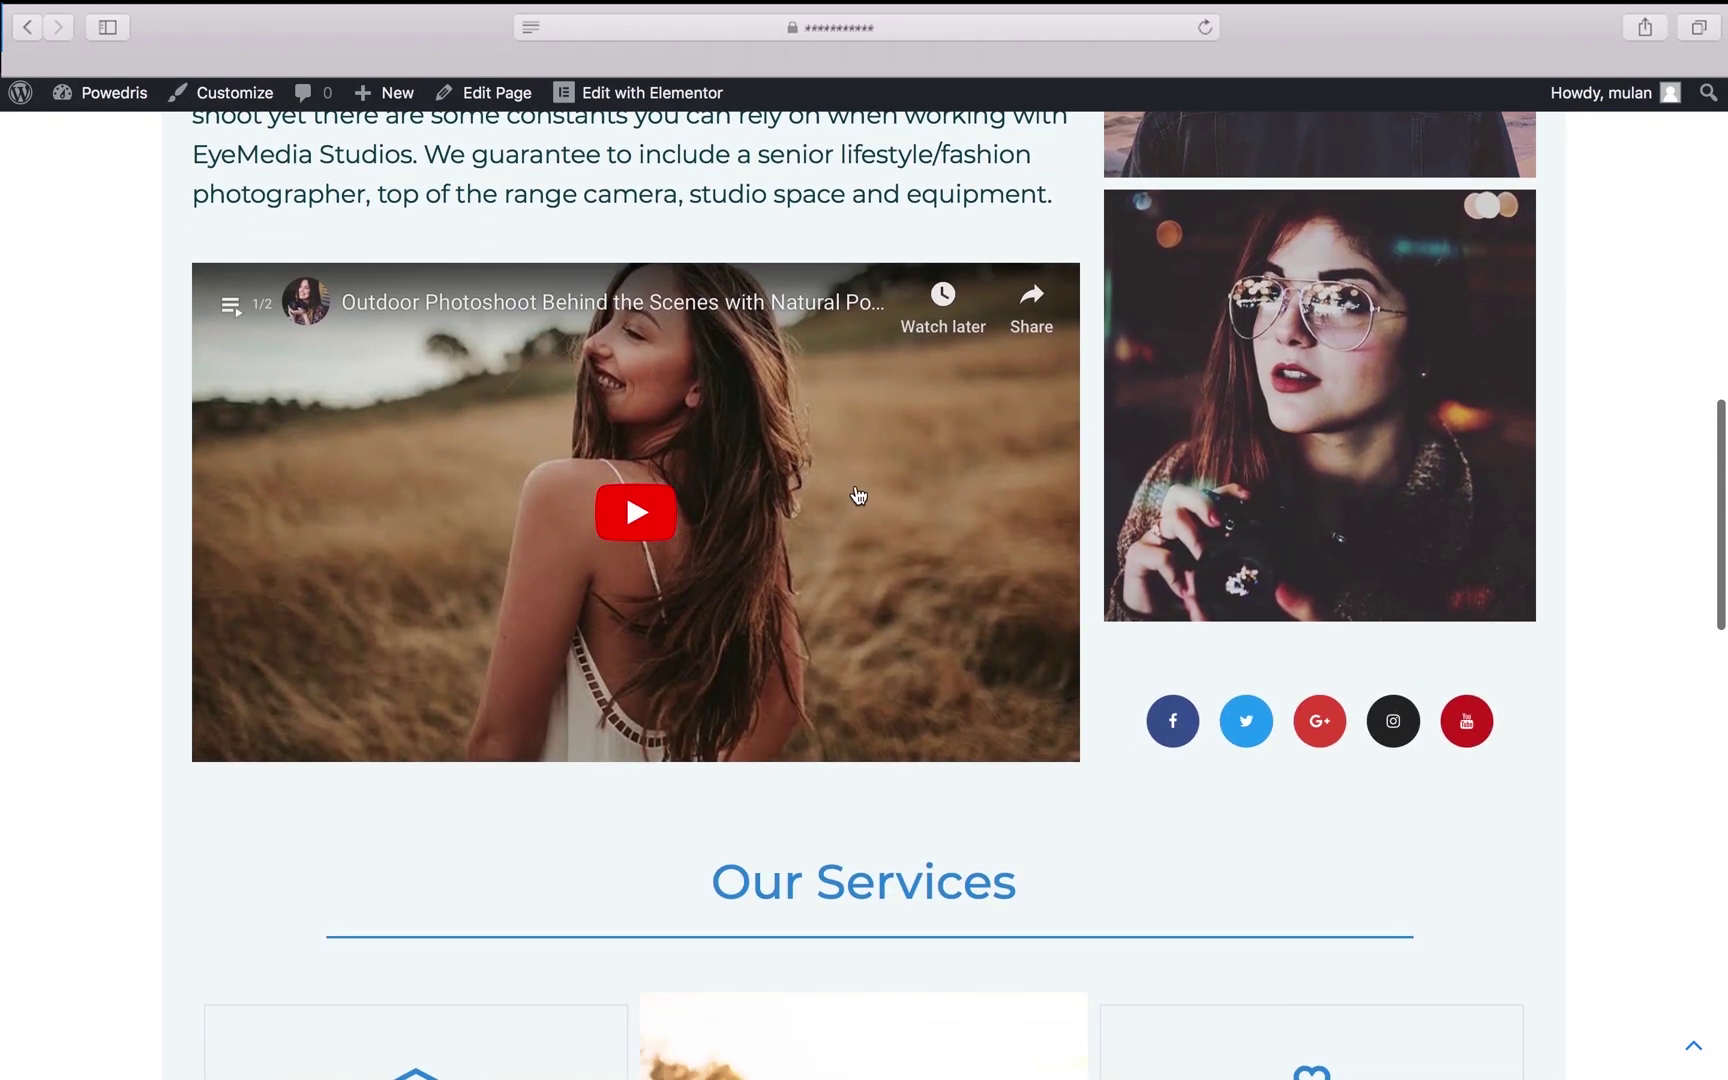
{"action": "scroll", "coordinate": [856, 486], "scroll_direction": "down", "scroll_amount": 8}
{"action": "scroll", "coordinate": [856, 486], "scroll_direction": "down", "scroll_amount": 3}
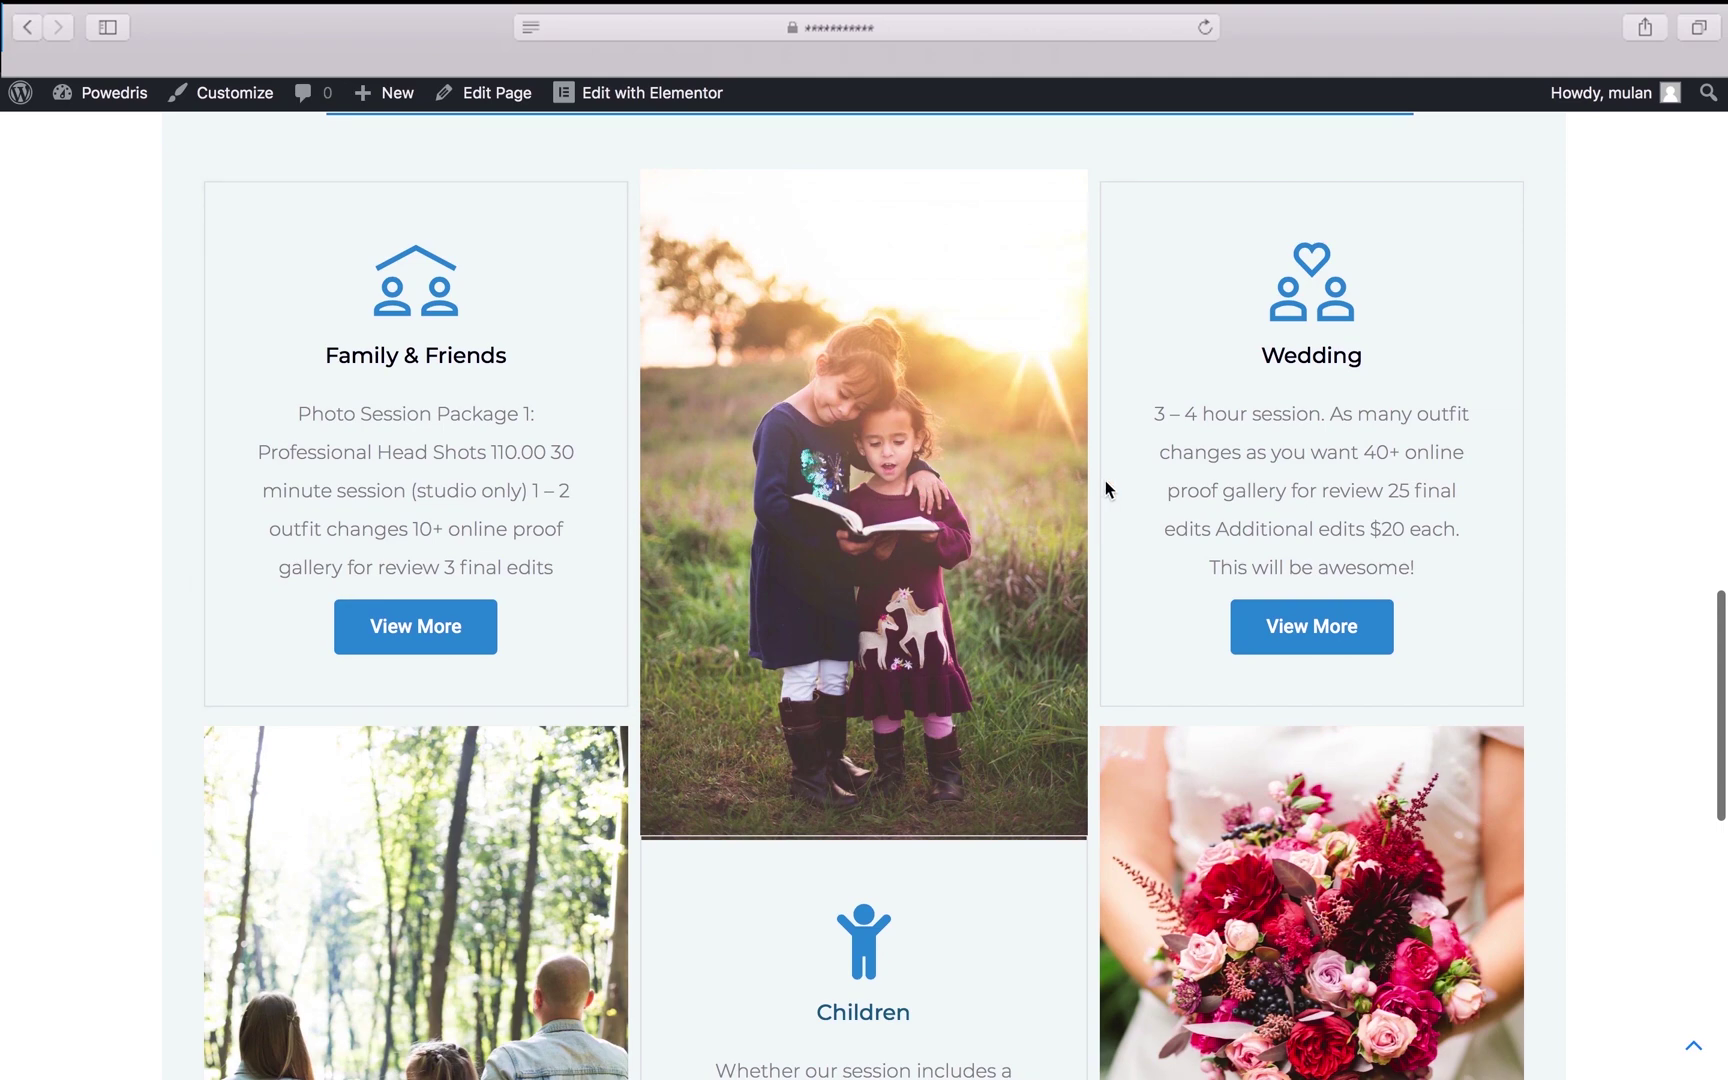
{"action": "scroll", "coordinate": [784, 892], "scroll_direction": "up", "scroll_amount": 3}
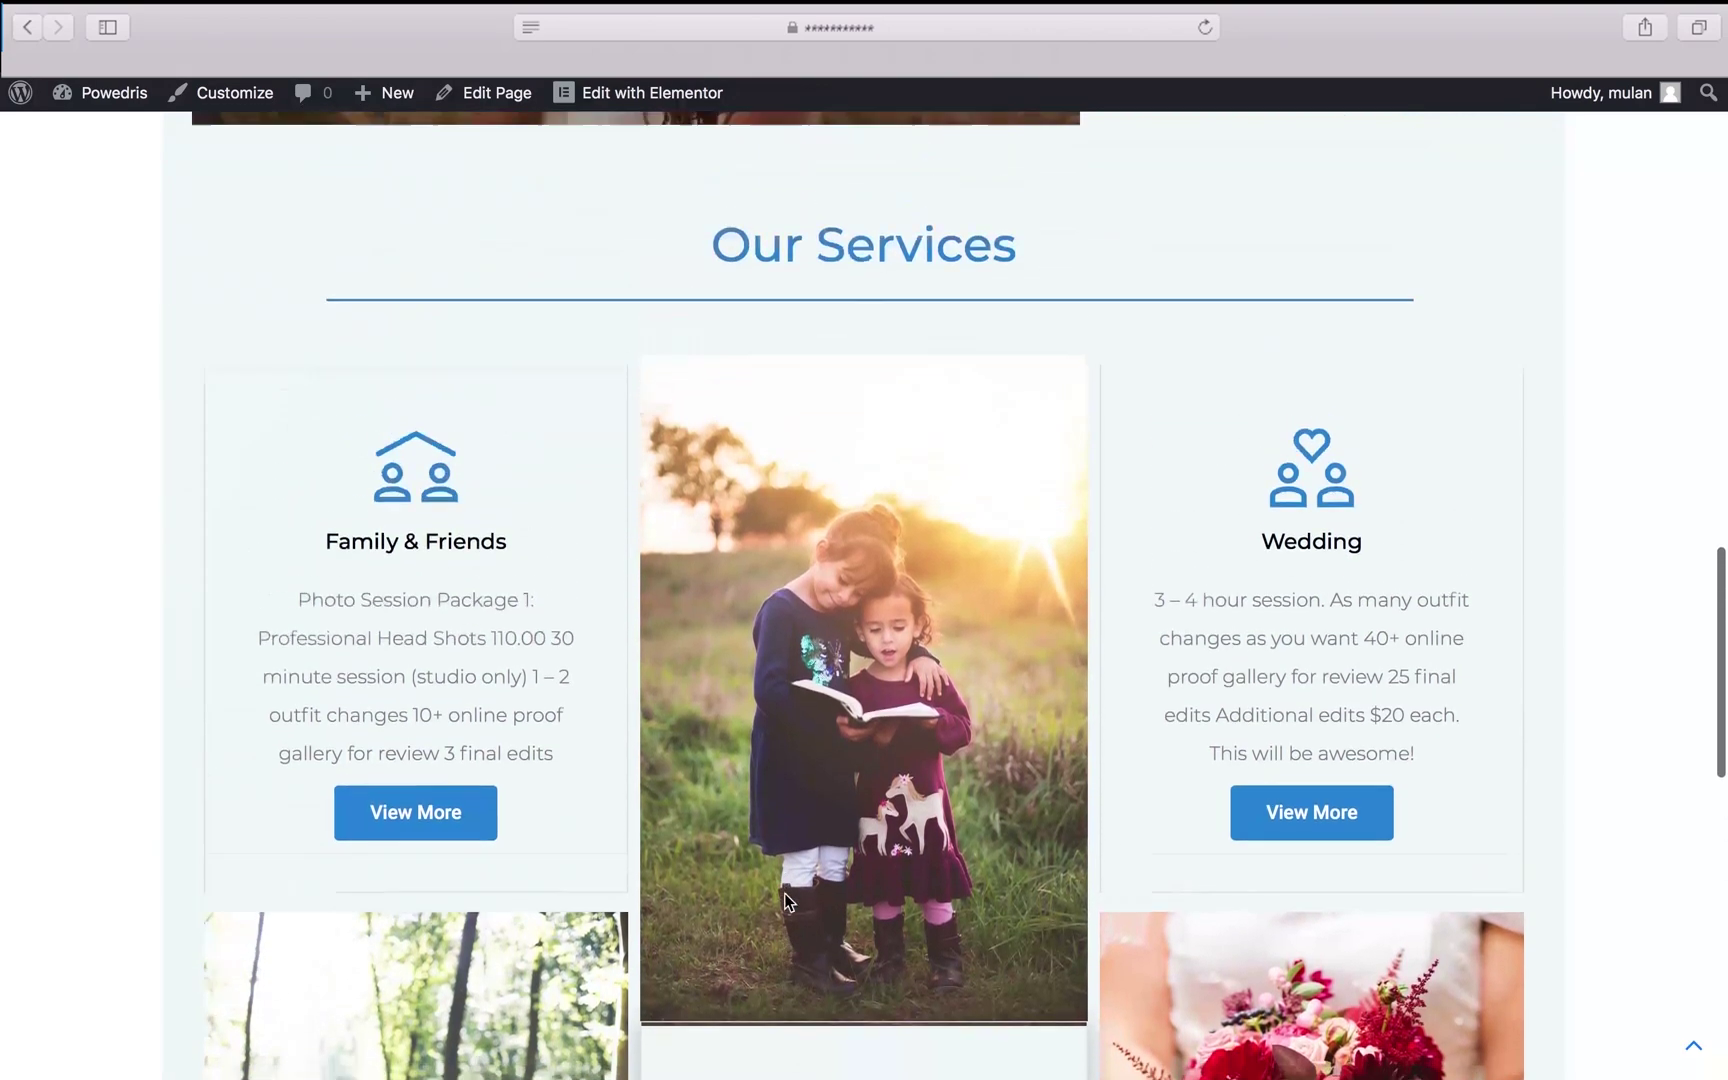
{"action": "scroll", "coordinate": [784, 892], "scroll_direction": "down", "scroll_amount": 8}
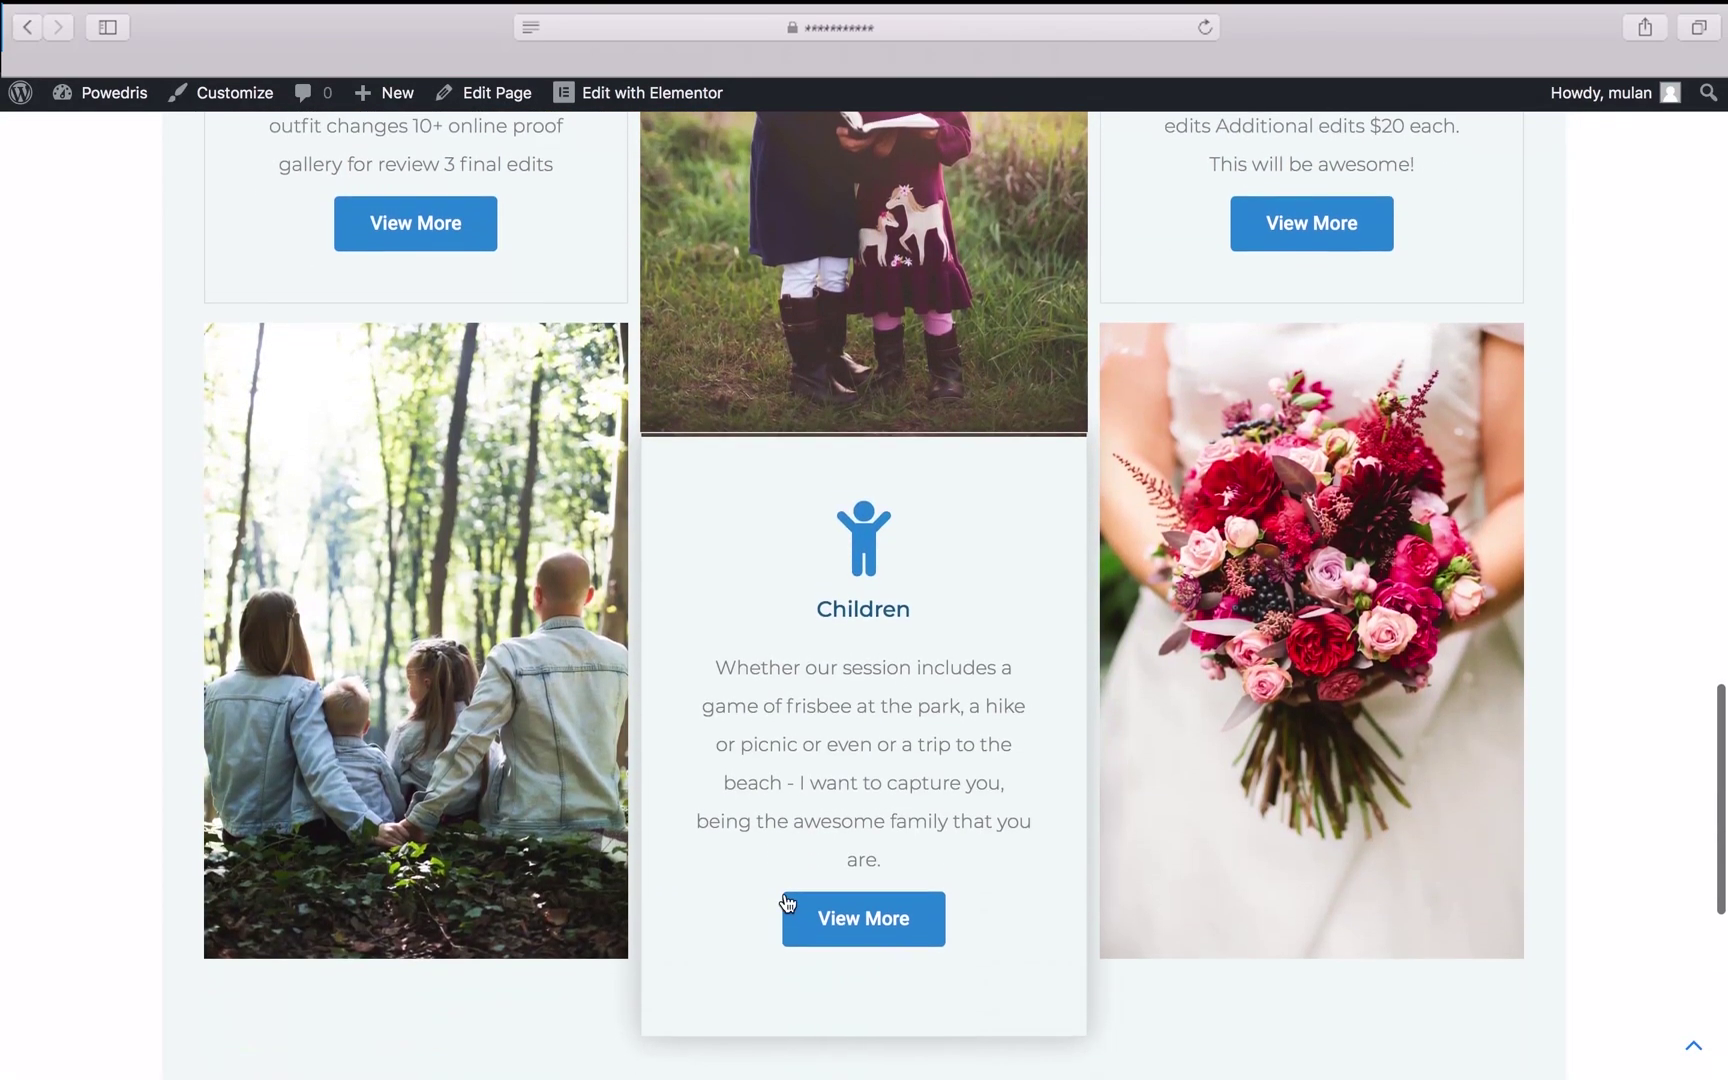
{"action": "scroll", "coordinate": [784, 900], "scroll_direction": "up", "scroll_amount": 5}
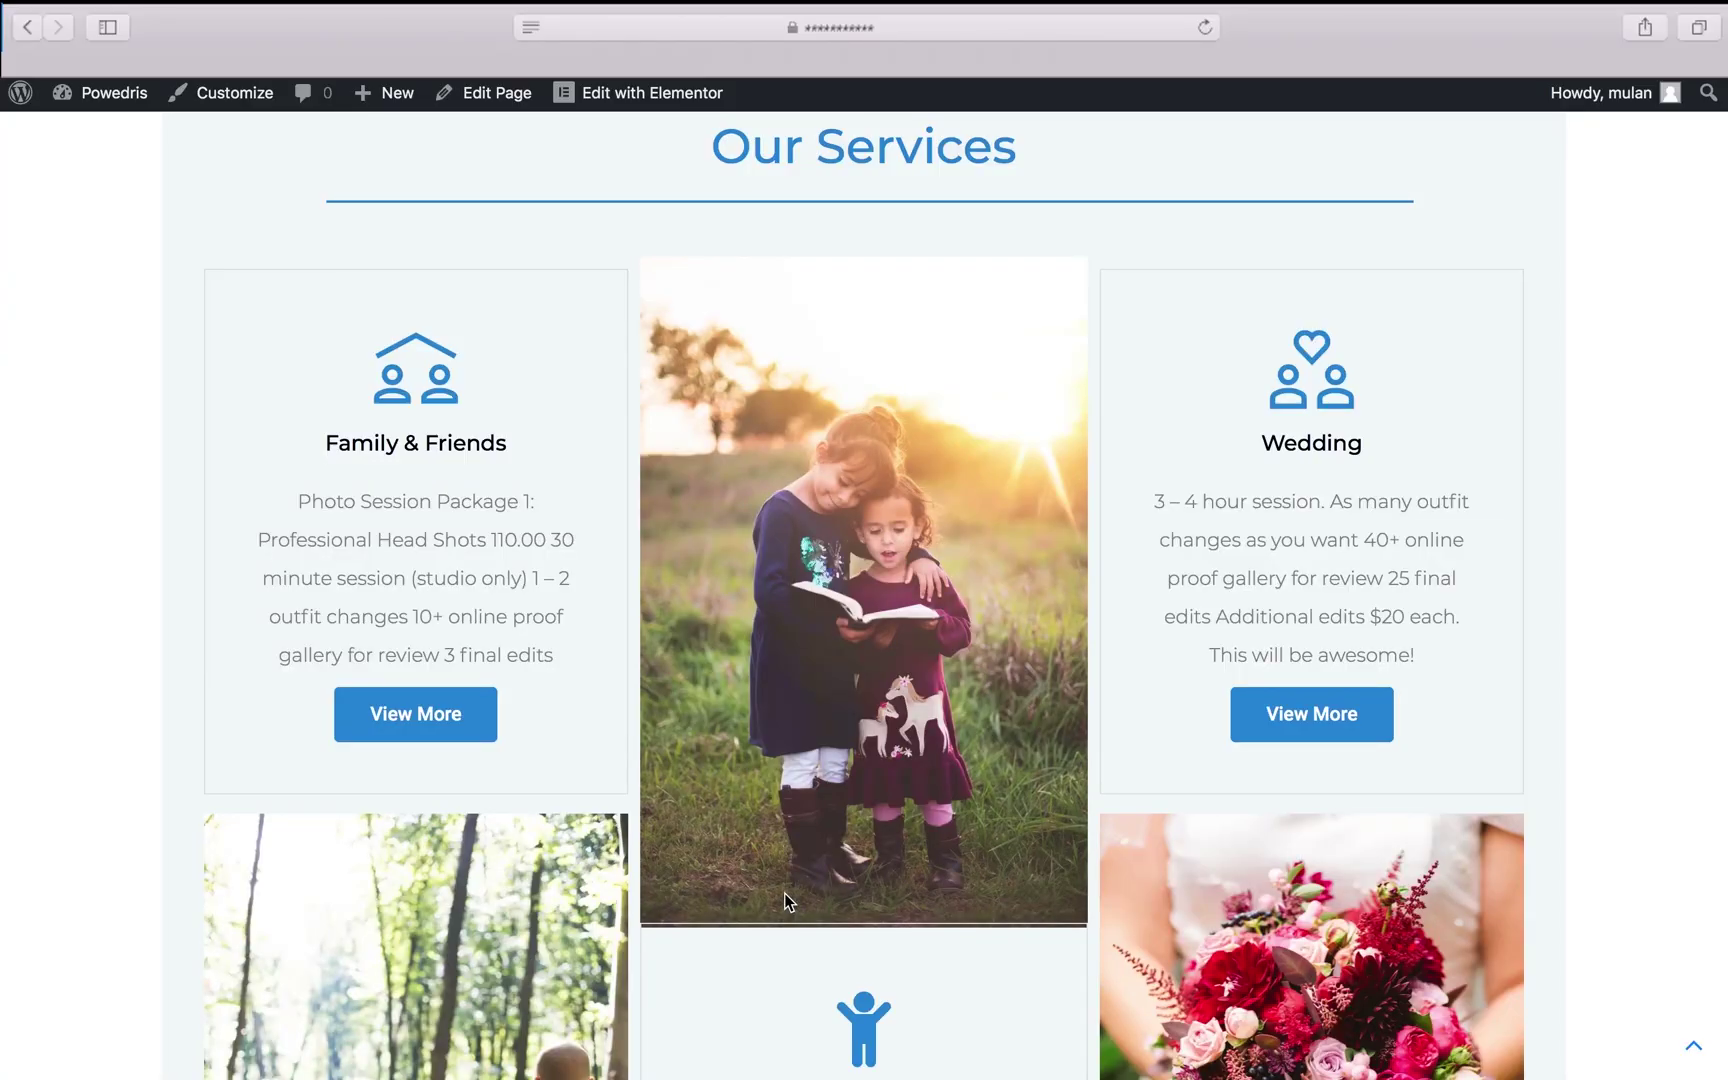